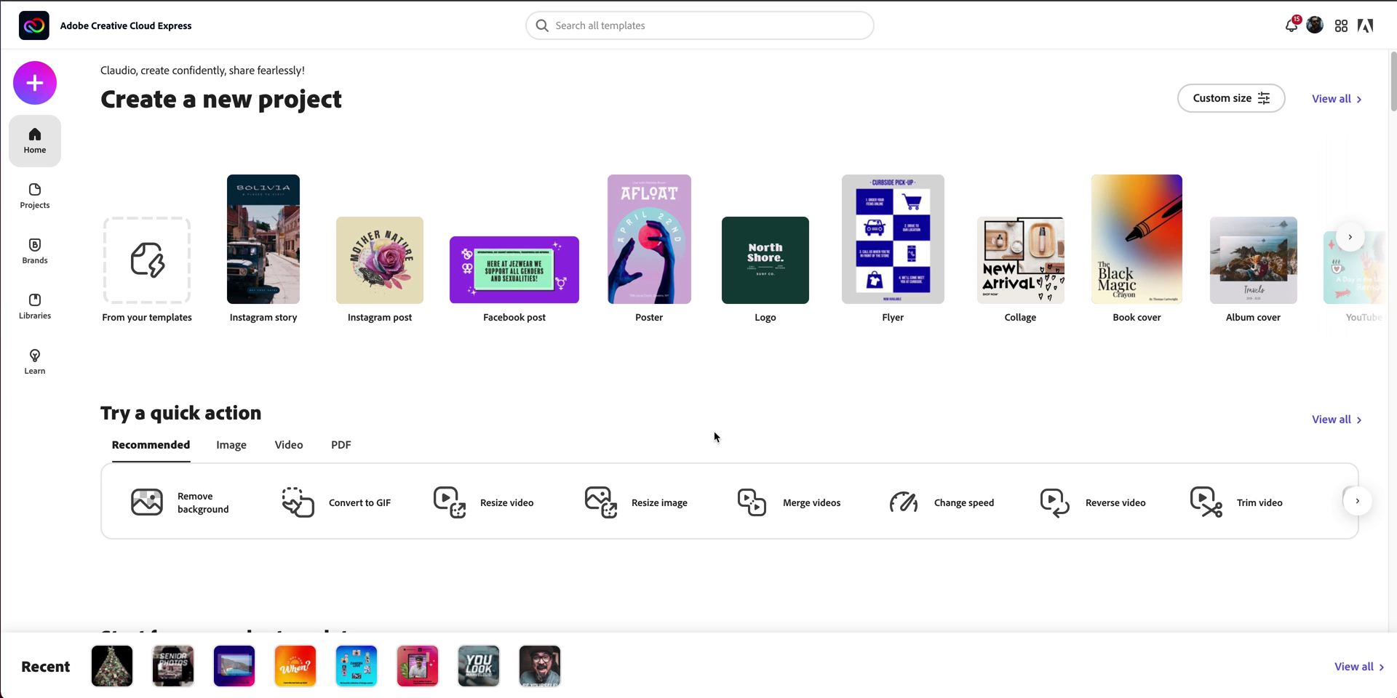
- Open the Resize image quick action from the full list of quick actions
scroll(714, 433, down, 1)
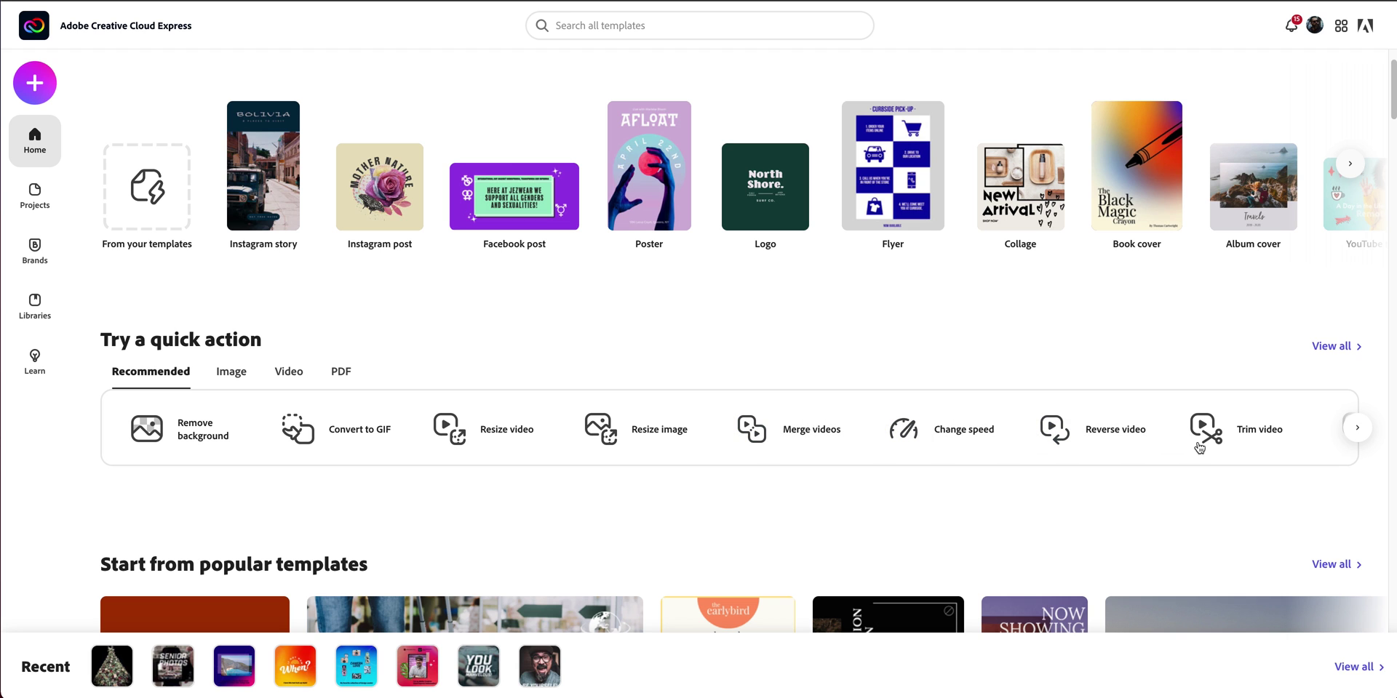
click(1343, 350)
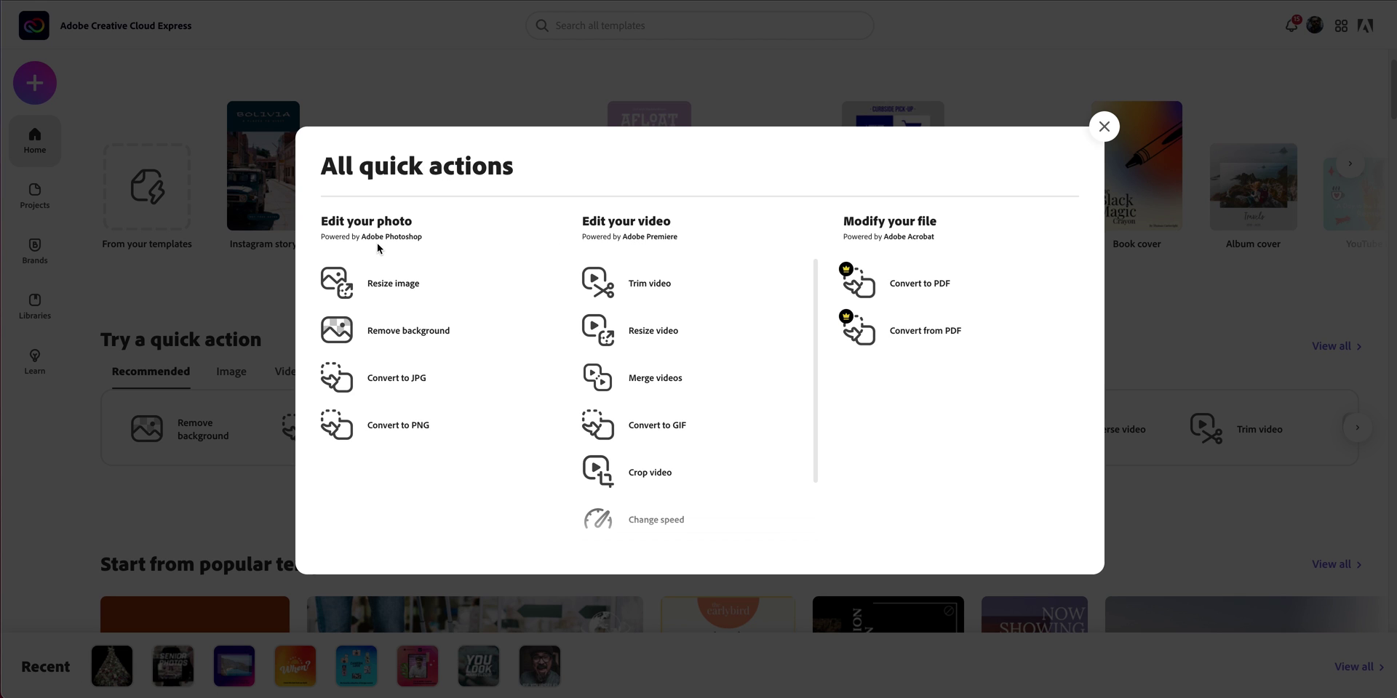
click(390, 290)
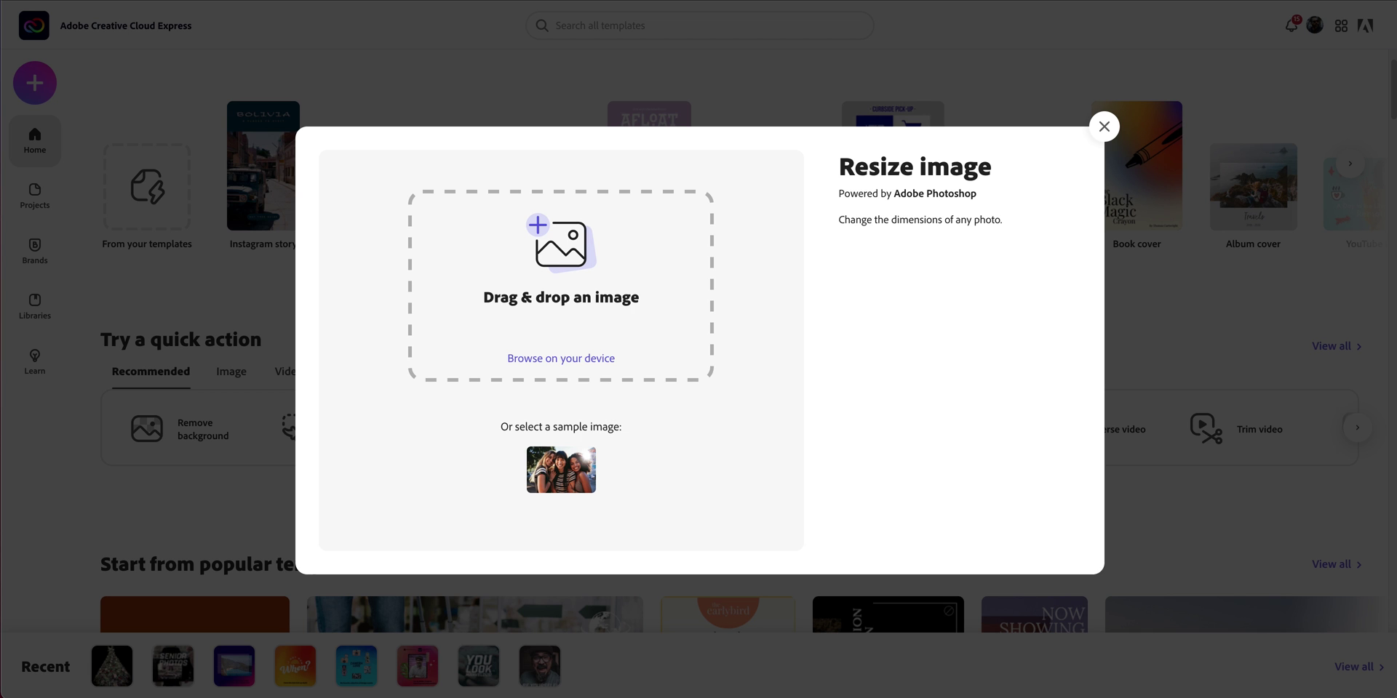
- Preview the PNG whose name starts with BE-YOURSELF in the CCX-DEMO-FILES folder and load it into Resize image
drag(1034, 441, 812, 88)
drag(429, 194, 933, 170)
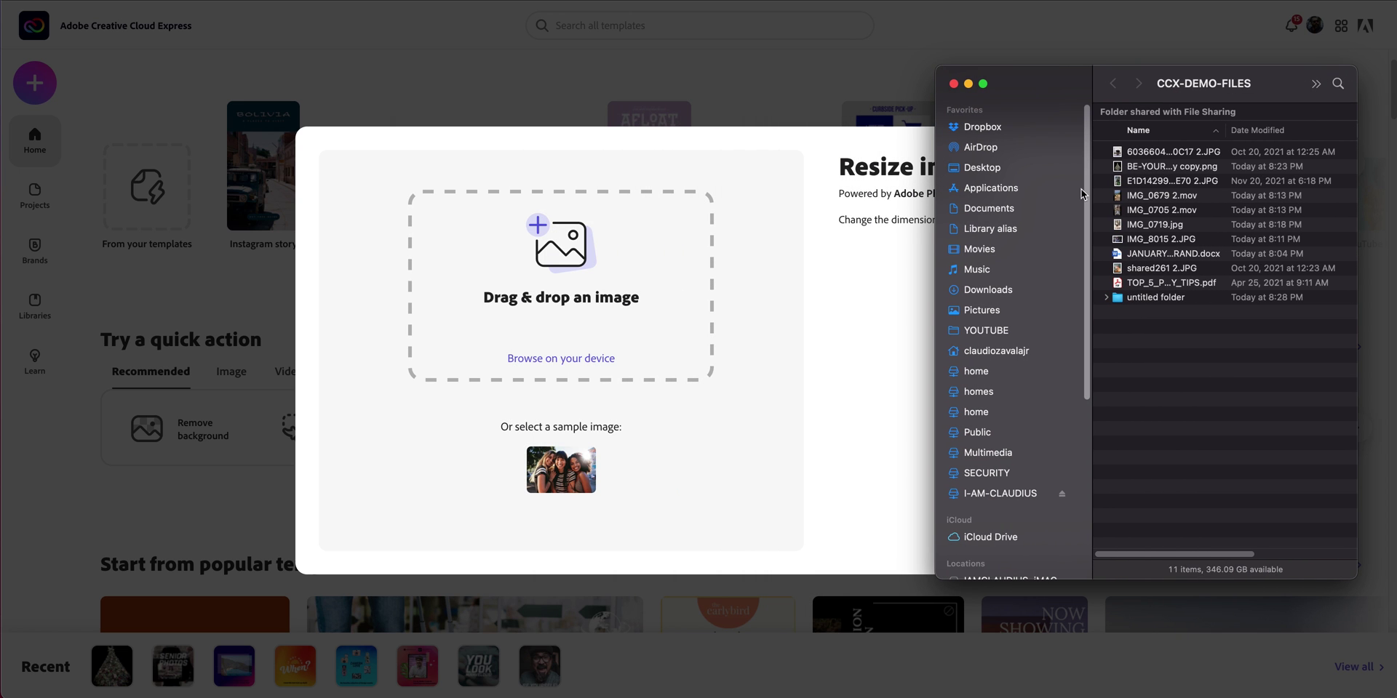
click(1155, 172)
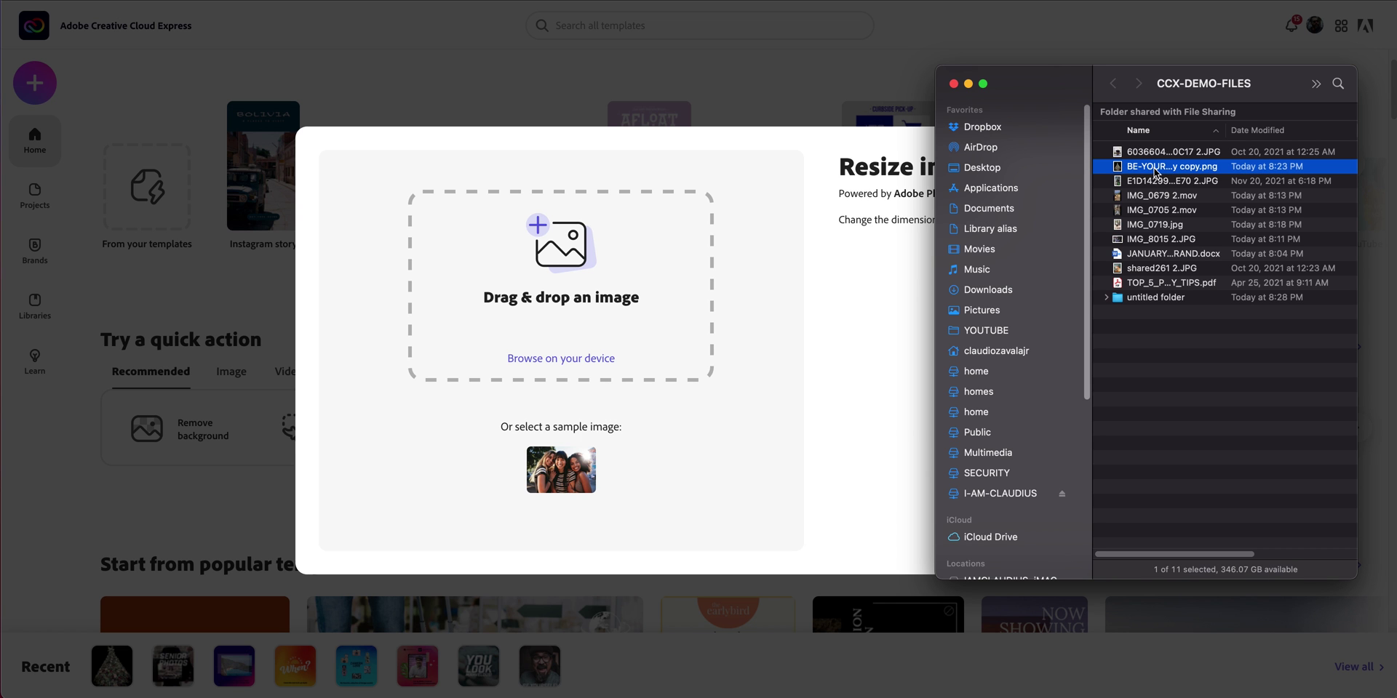
key(space)
key(space)
drag(1155, 172, 521, 313)
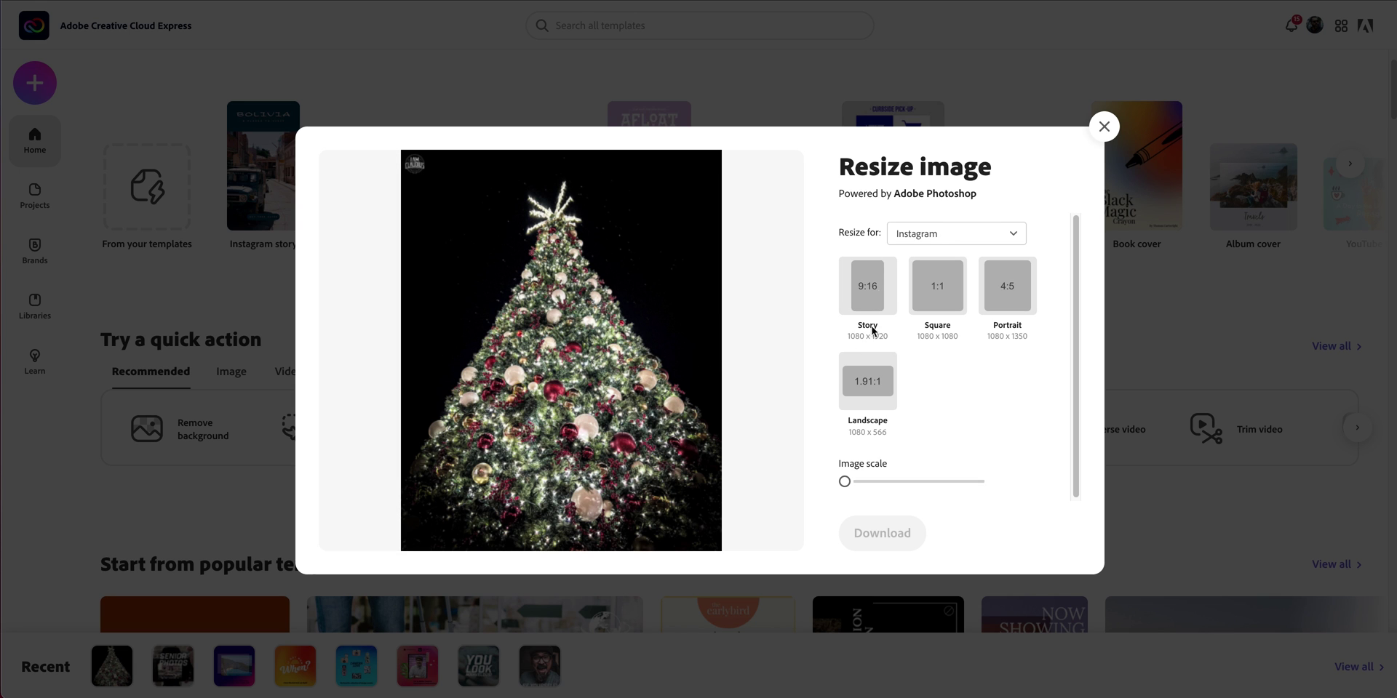
- Try the Instagram Square, Portrait, Landscape and Story sizes on the tree image
click(919, 302)
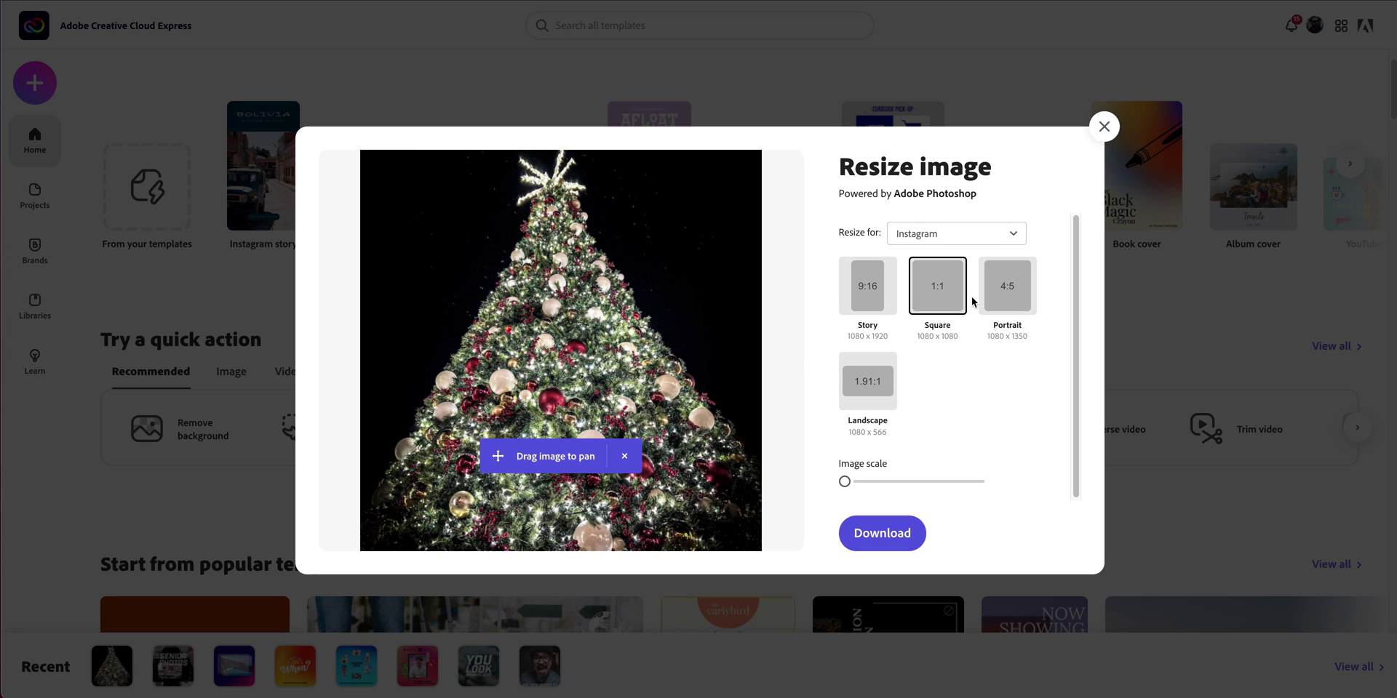
click(994, 298)
click(866, 383)
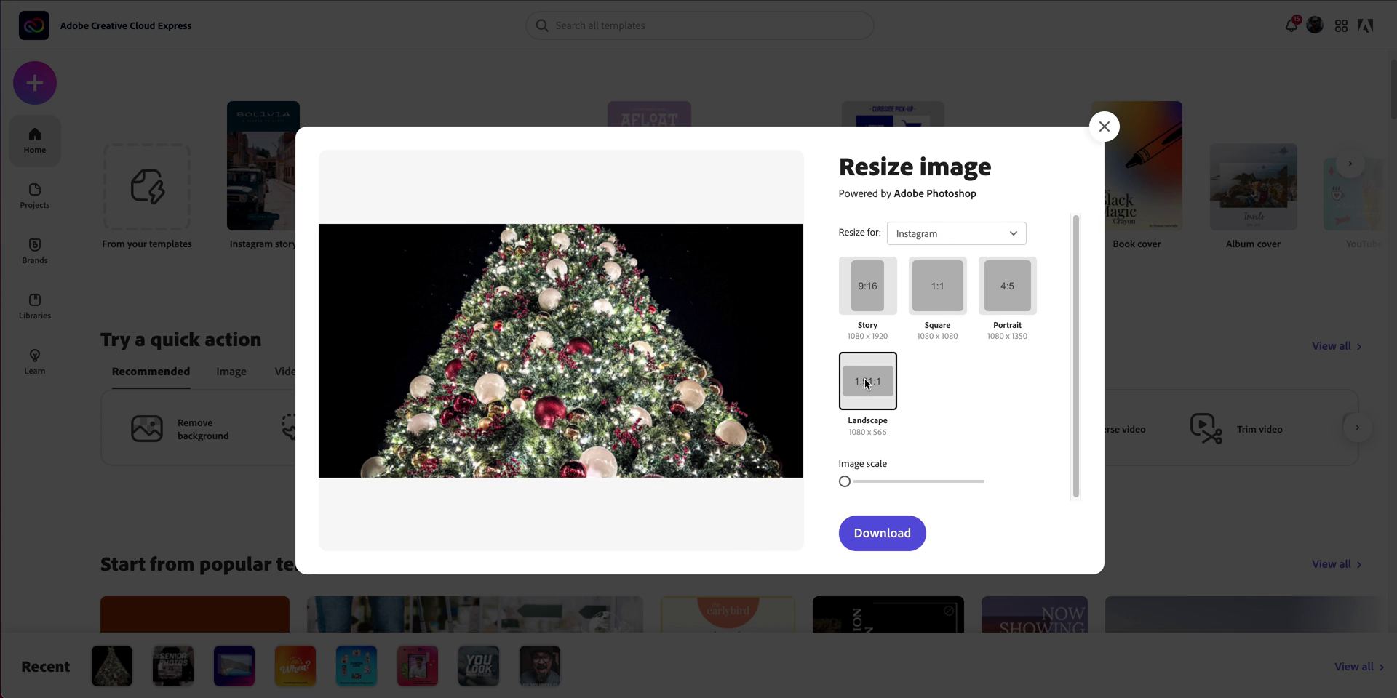
click(860, 291)
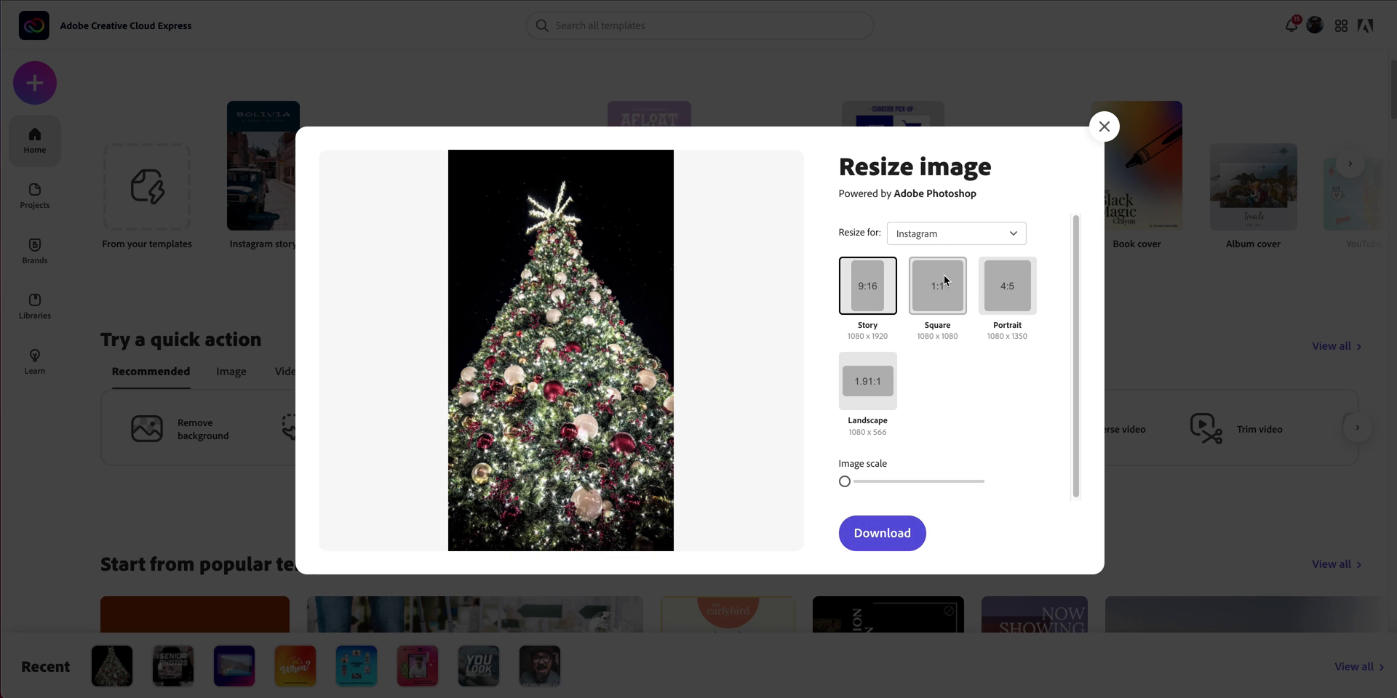
- Try the Facebook and Twitter presets as the resize target for the tree image
click(957, 234)
click(957, 291)
click(930, 236)
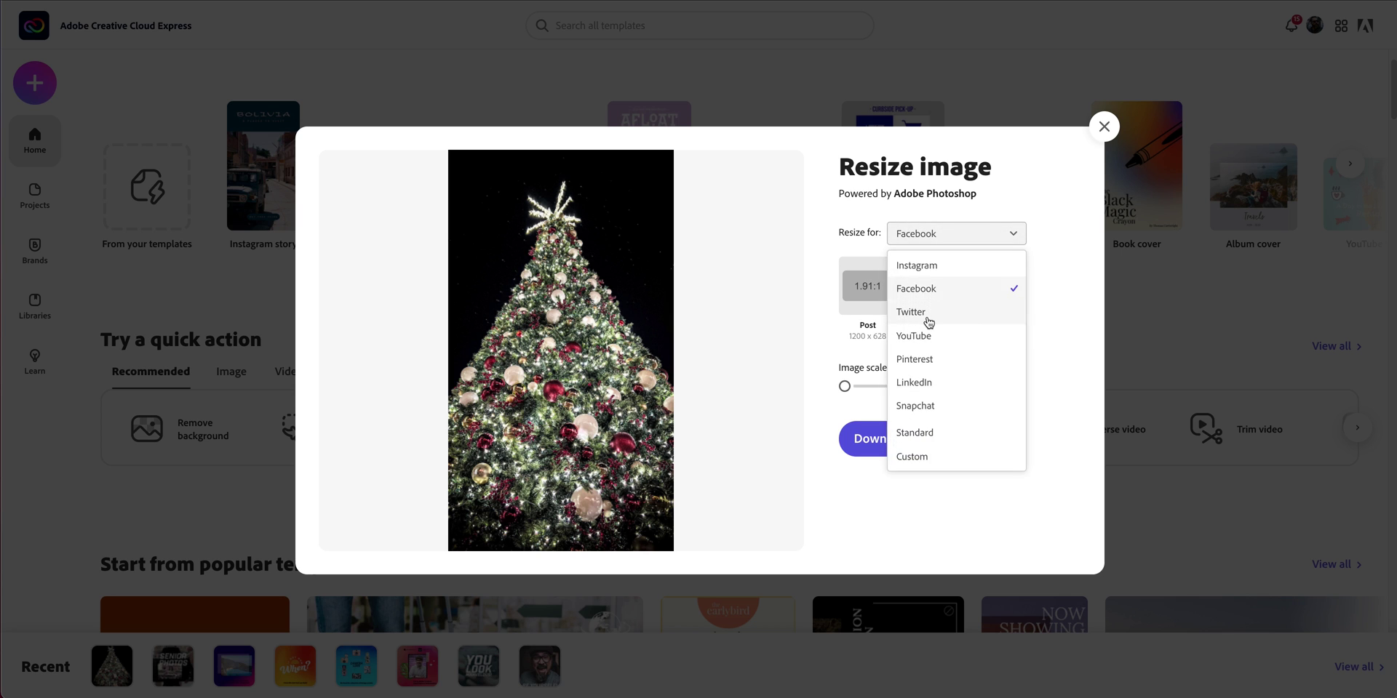
click(929, 313)
- Resize the tree image to the Pinterest Pin size, 735 x 1102, download it and dismiss the download confirmation
click(932, 240)
click(945, 358)
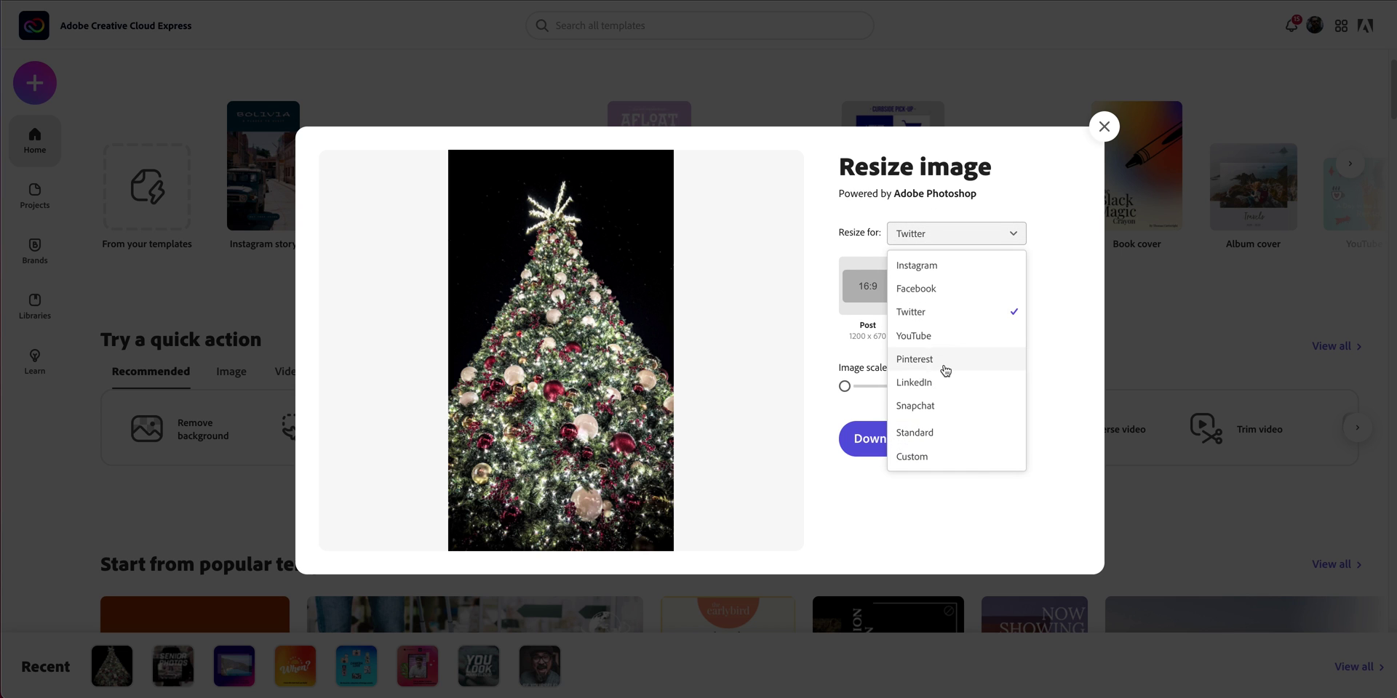
click(876, 298)
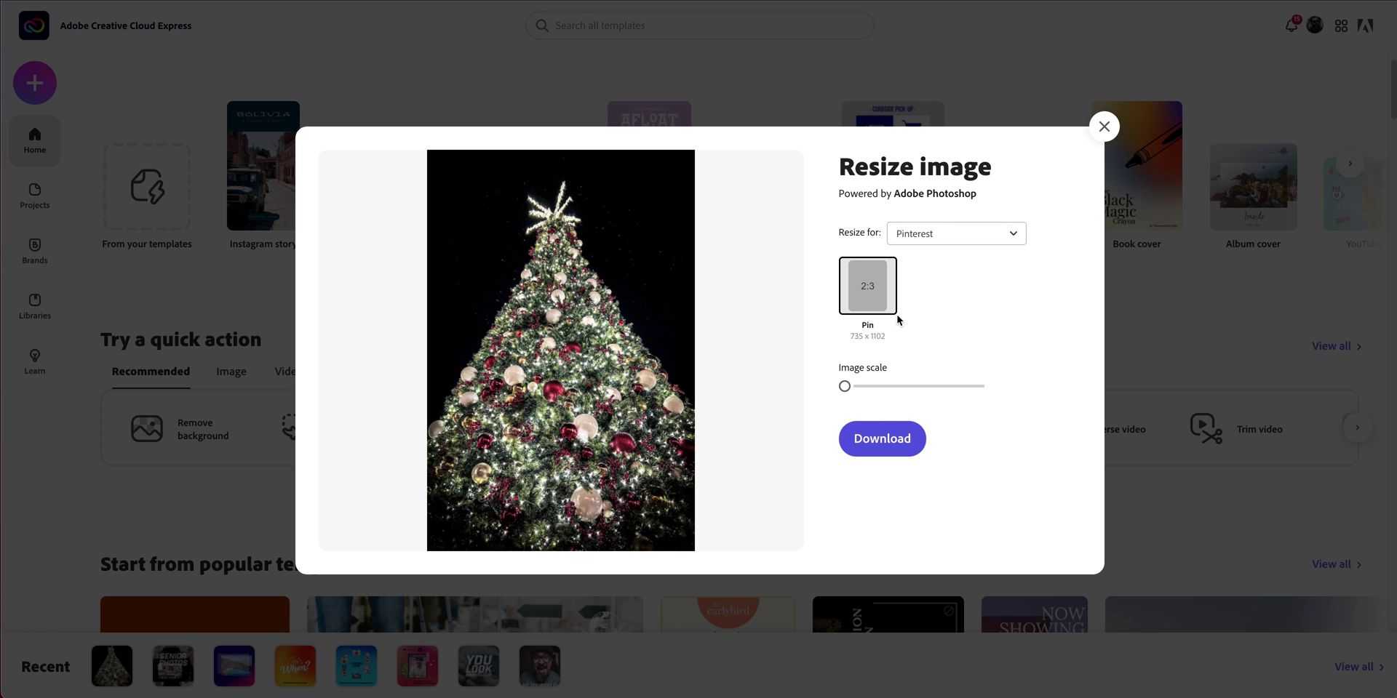
click(883, 439)
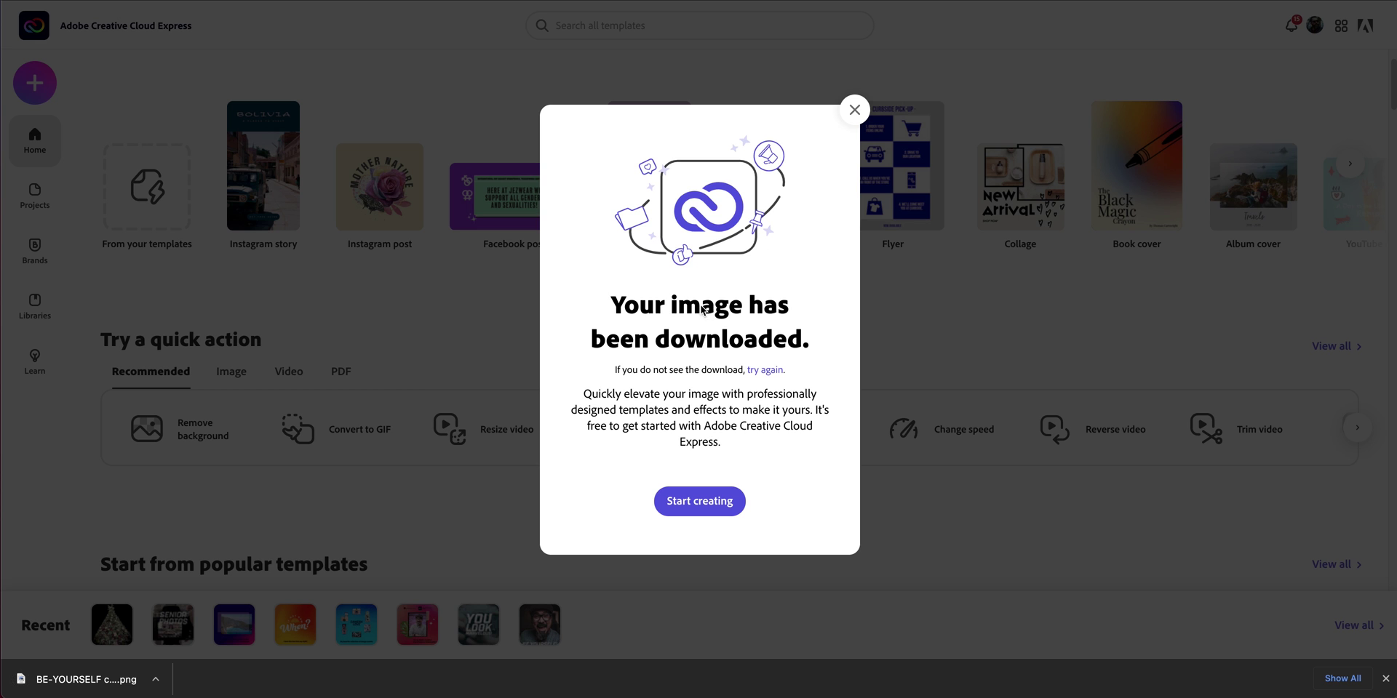
click(855, 111)
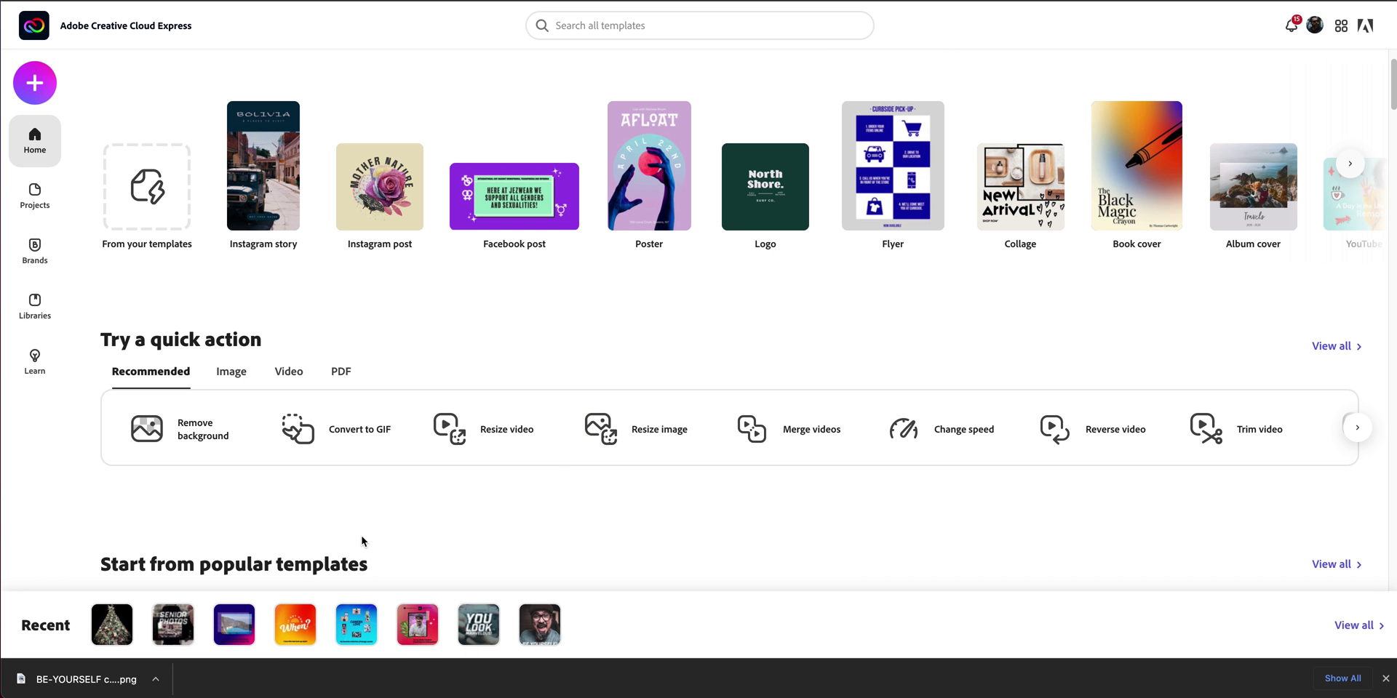
- View the downloaded resized tree image in the image viewer and close it
click(124, 685)
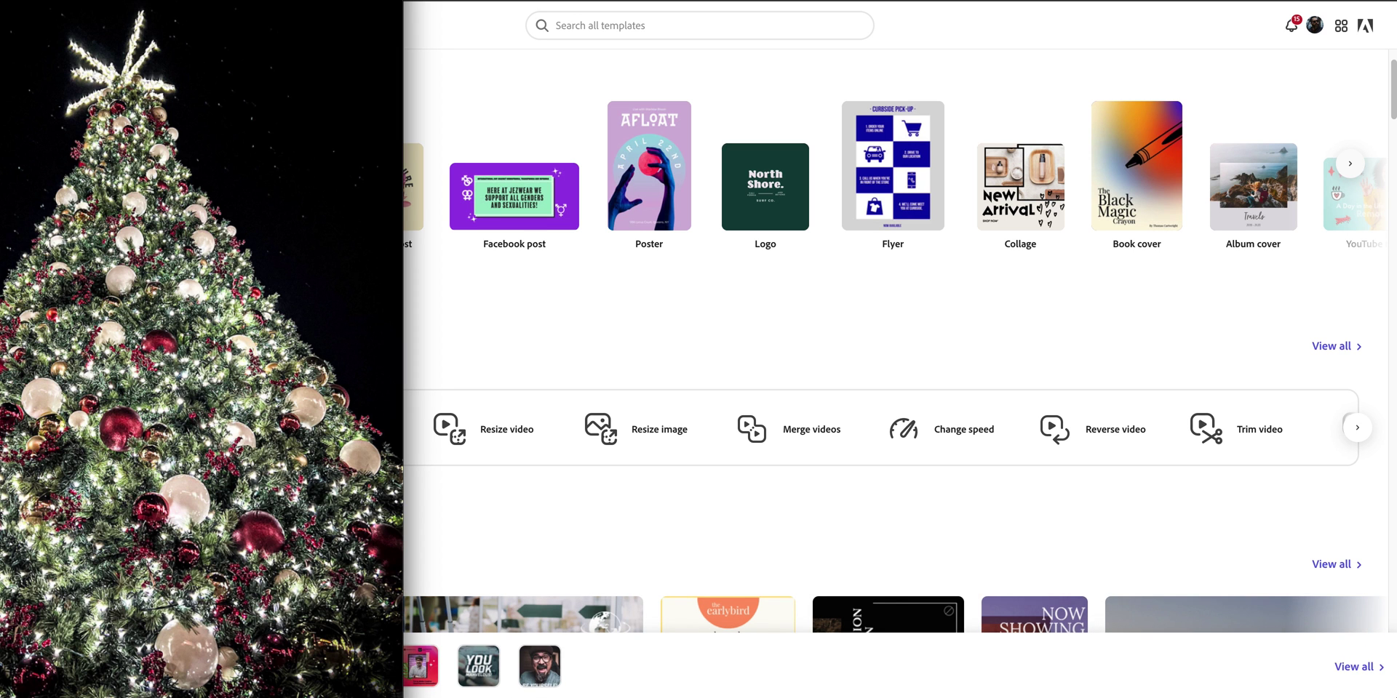
drag(177, 14, 616, 57)
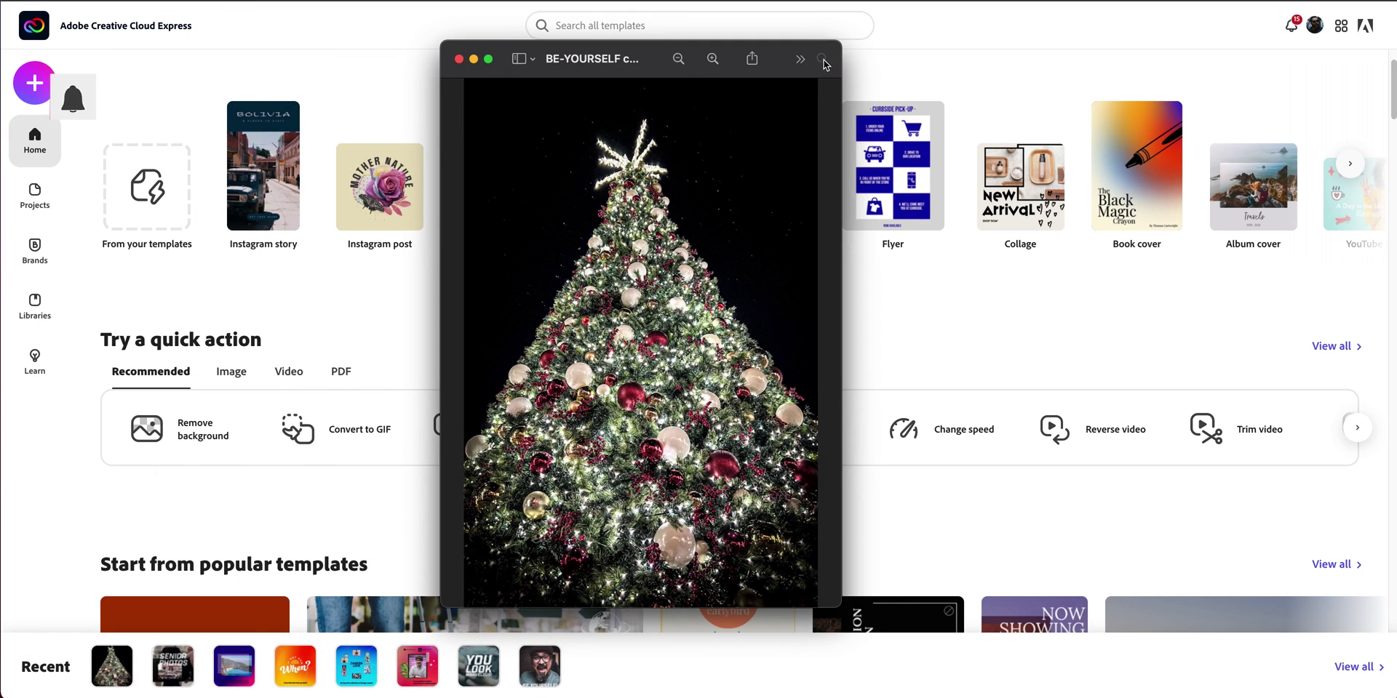
click(459, 59)
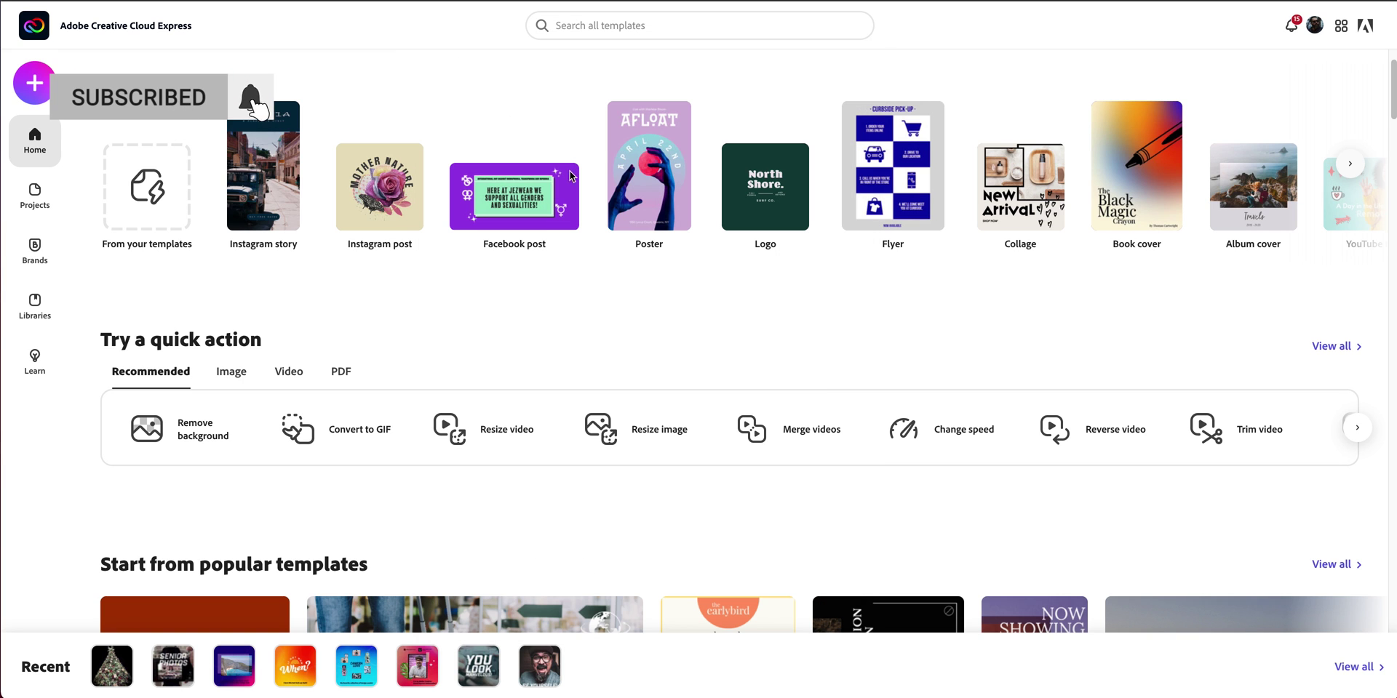
- Open the Remove background quick action and browse to the CCX-DEMO-FILES folder on the Desktop
click(1328, 346)
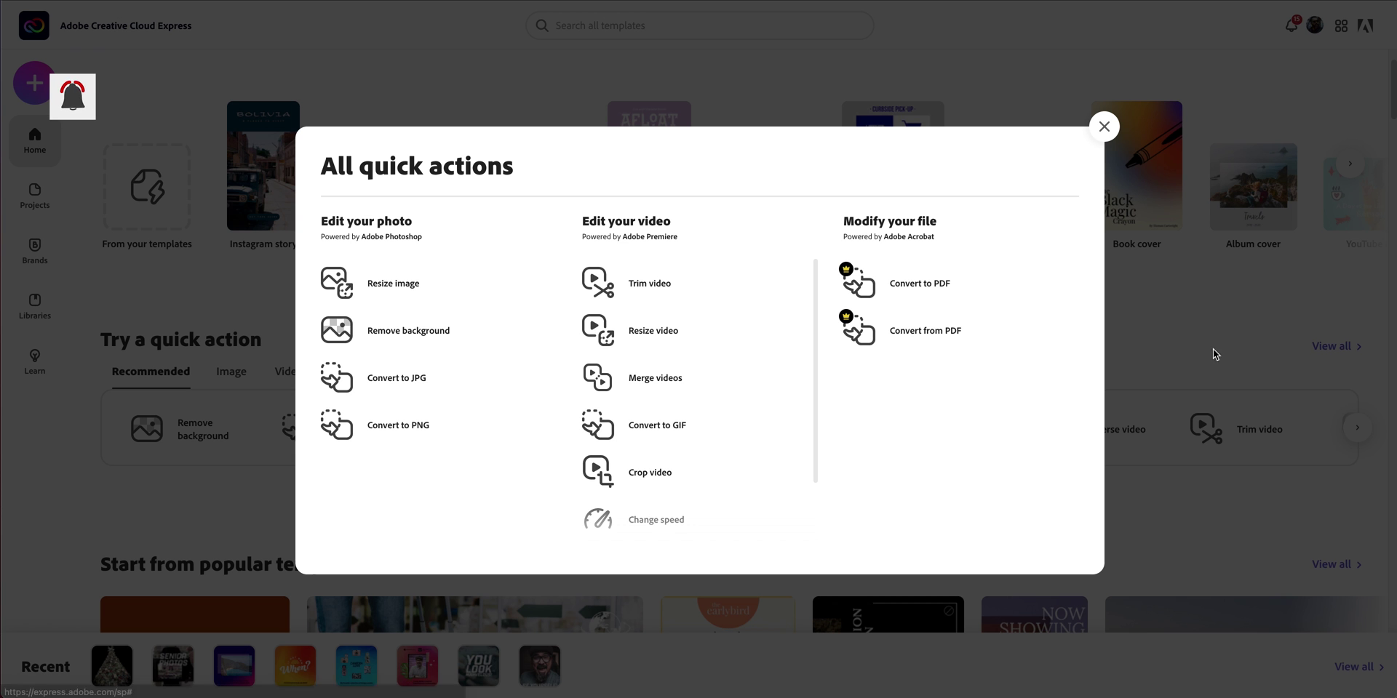
click(408, 339)
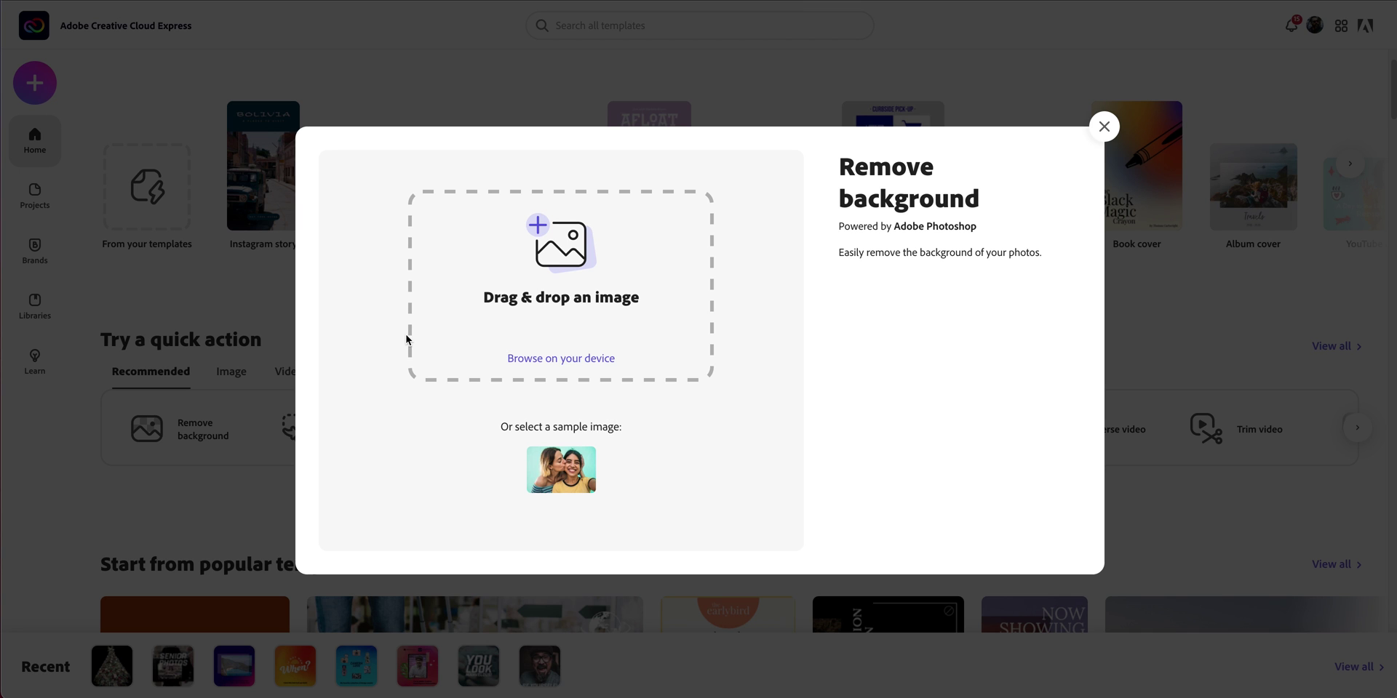
click(606, 360)
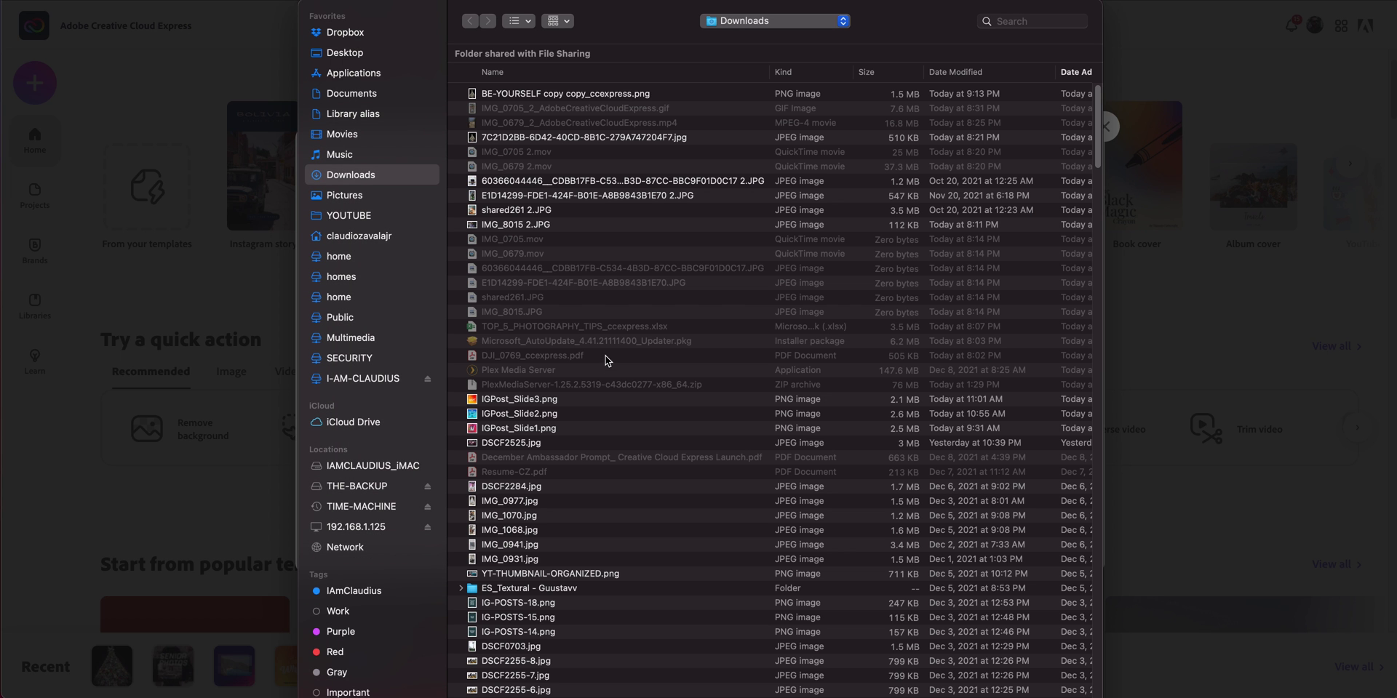
click(364, 54)
double_click(513, 110)
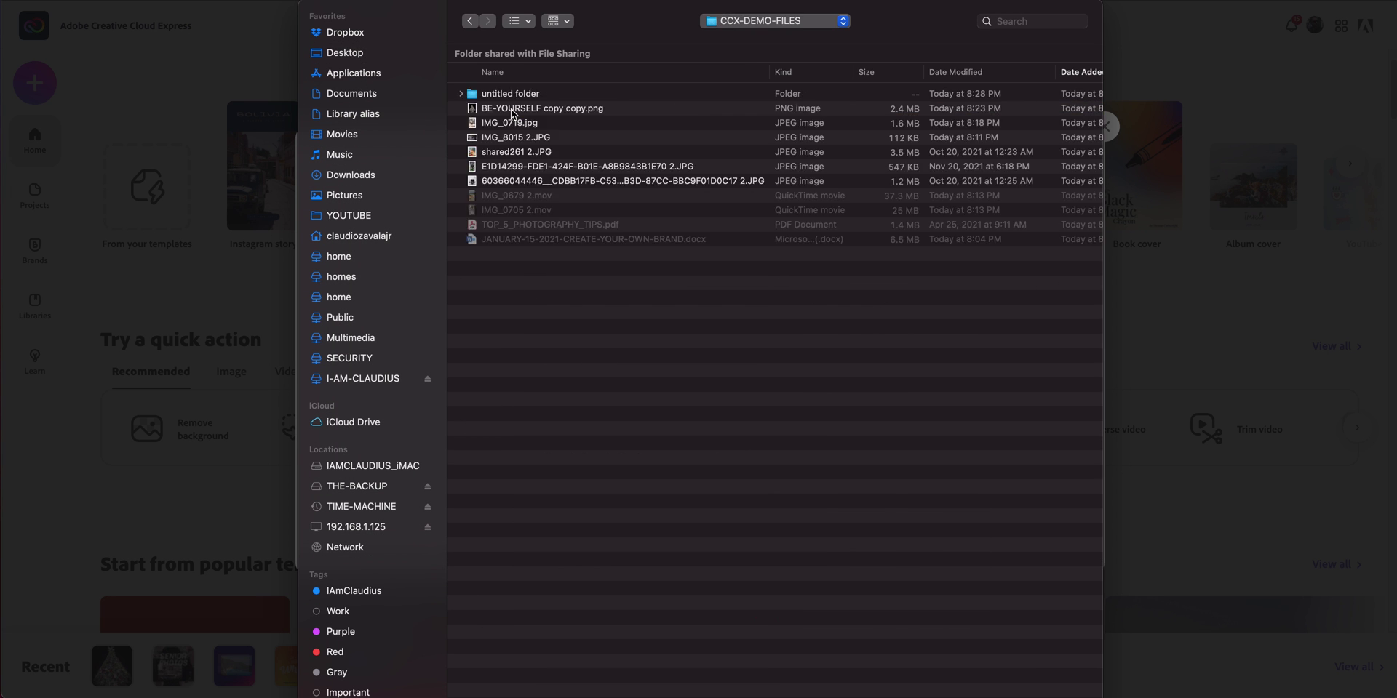
click(502, 182)
key(space)
key(space)
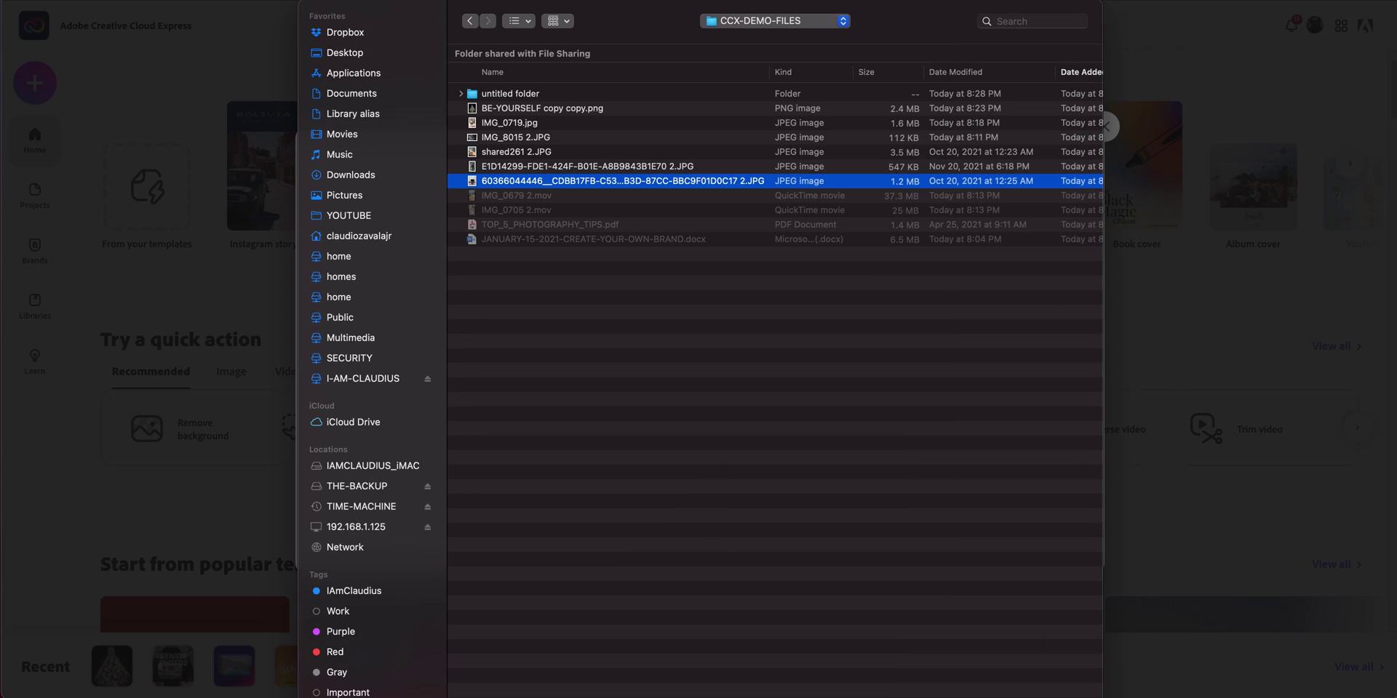
key(Return)
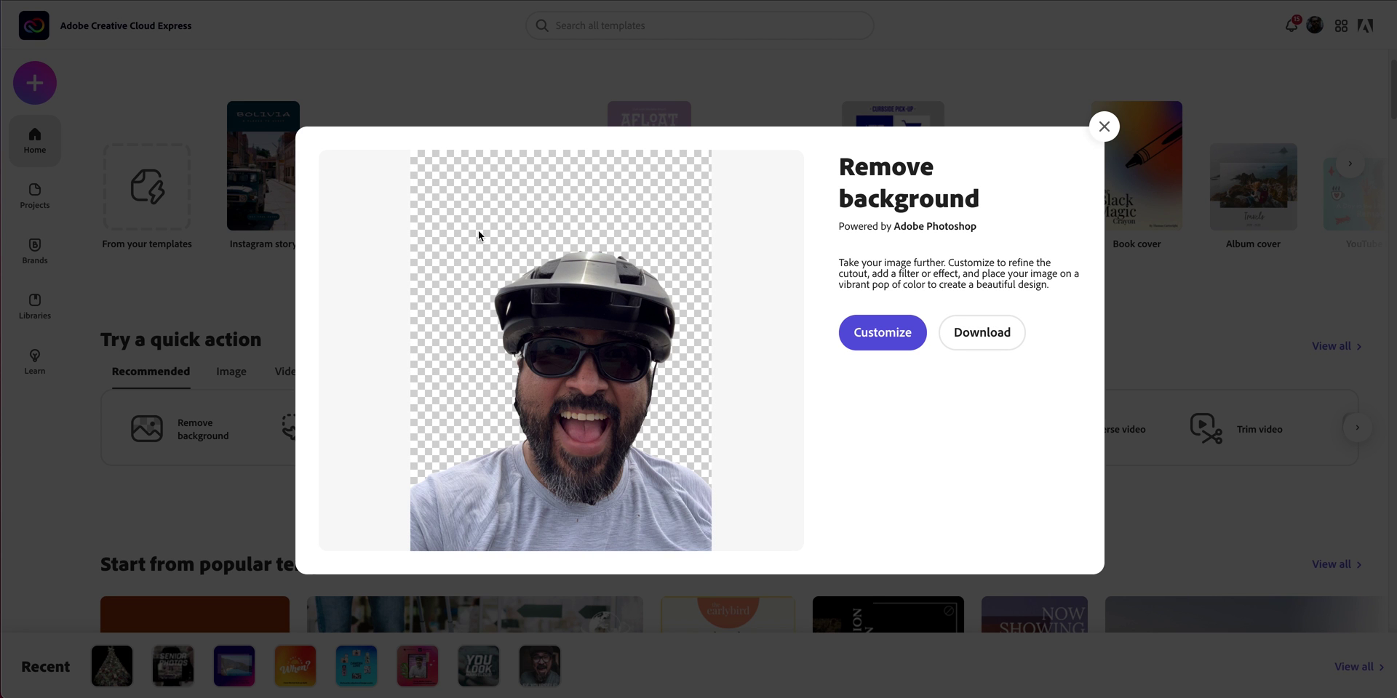
click(992, 348)
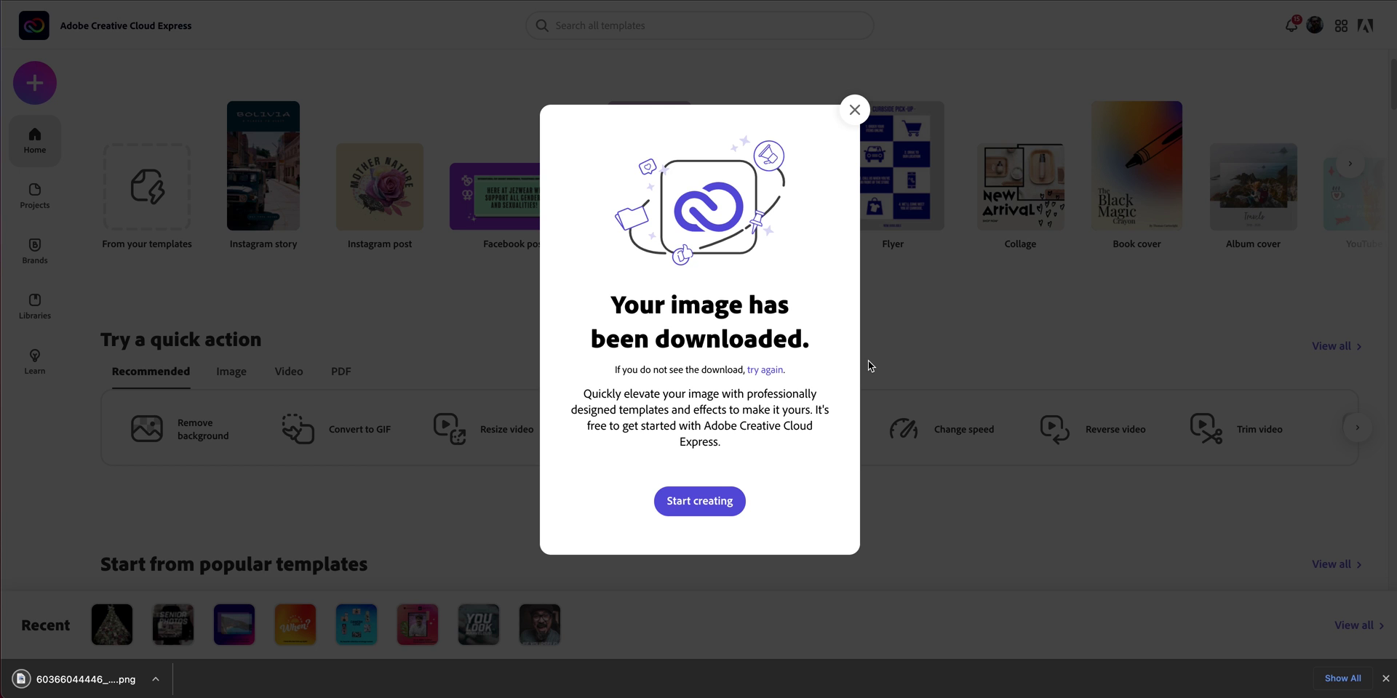
click(855, 110)
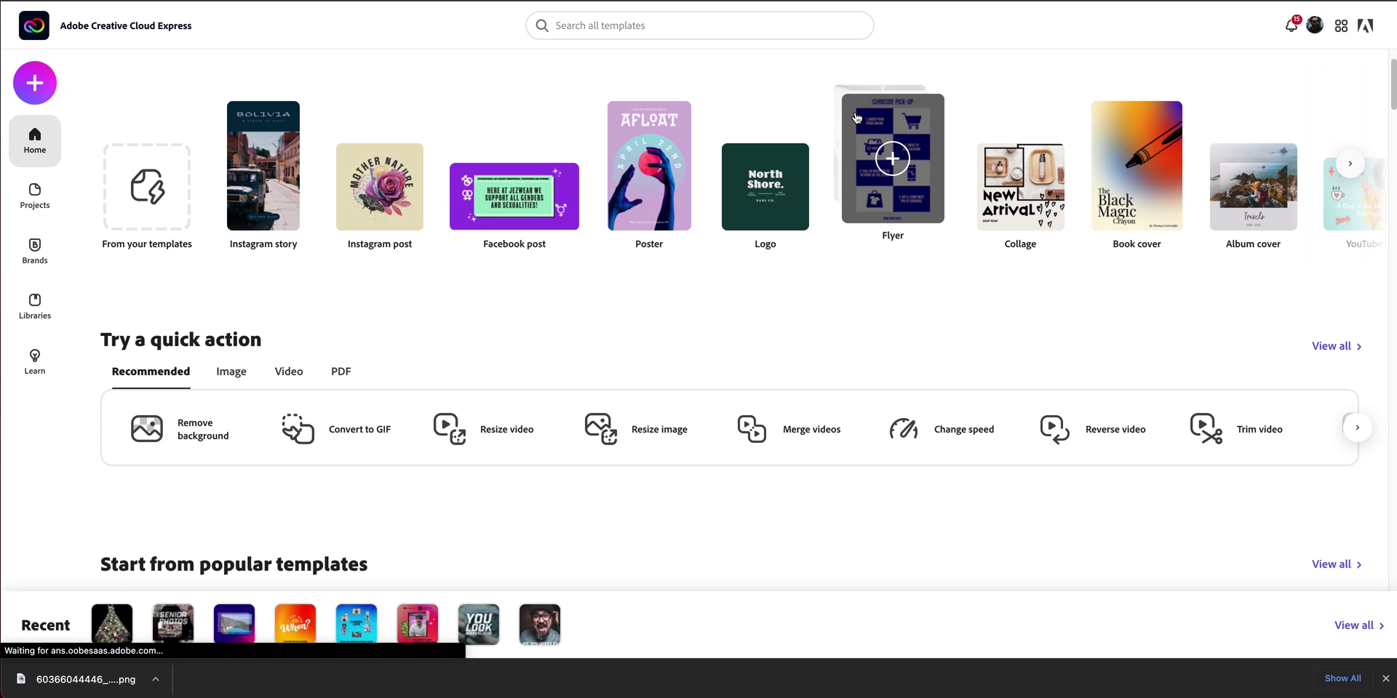
- Show all quick actions again, view the downloaded selfie cutout and close its viewer window
click(1337, 354)
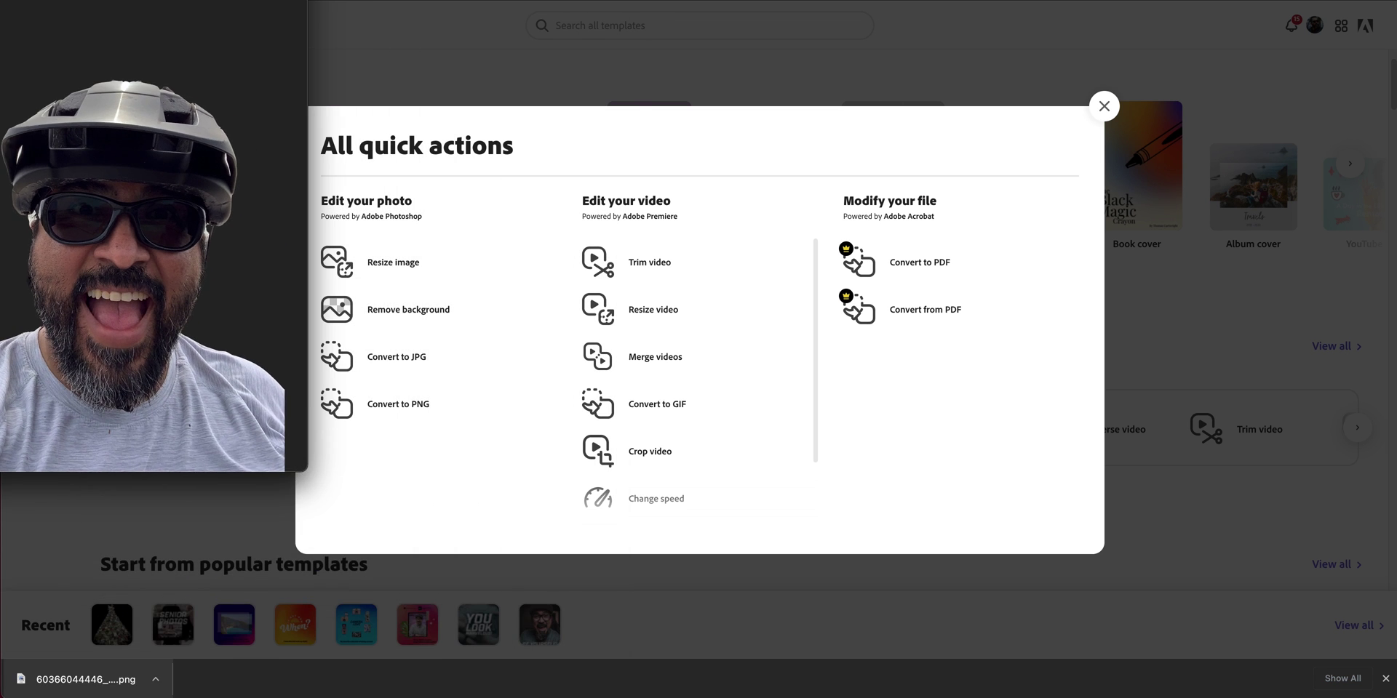
drag(26, 0, 535, 41)
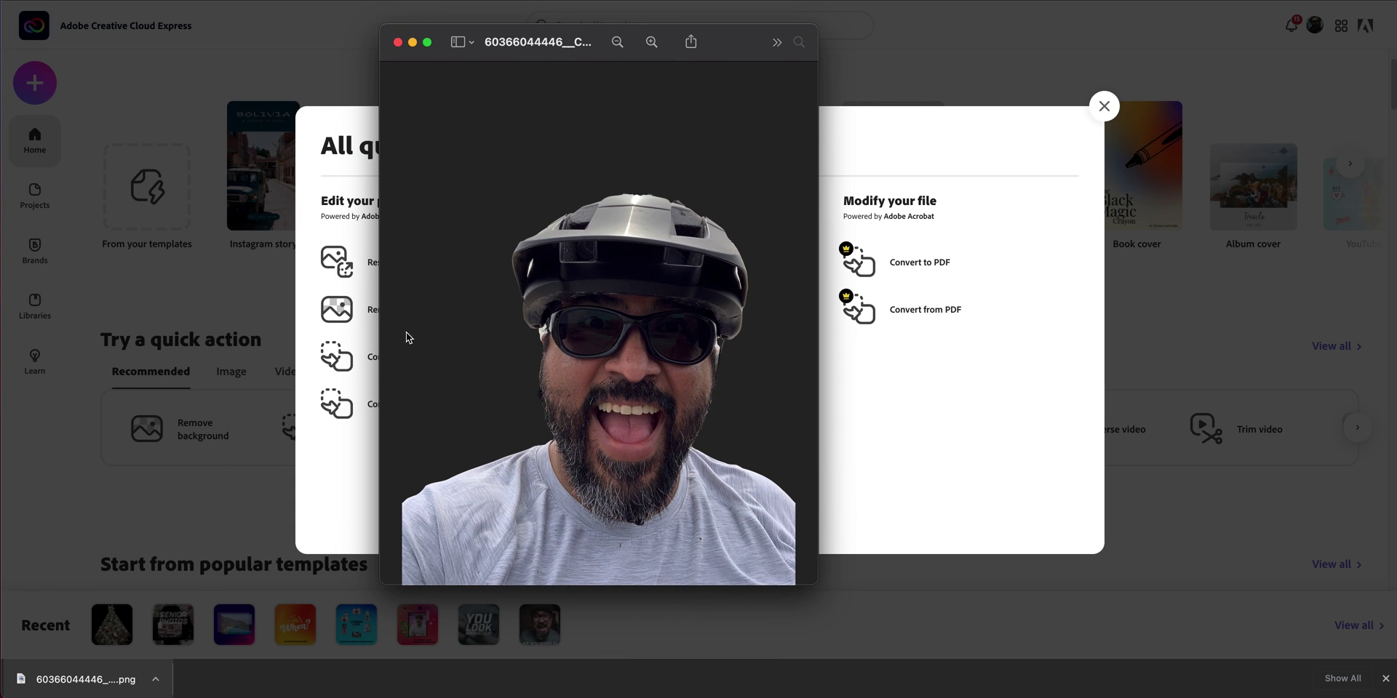
click(399, 42)
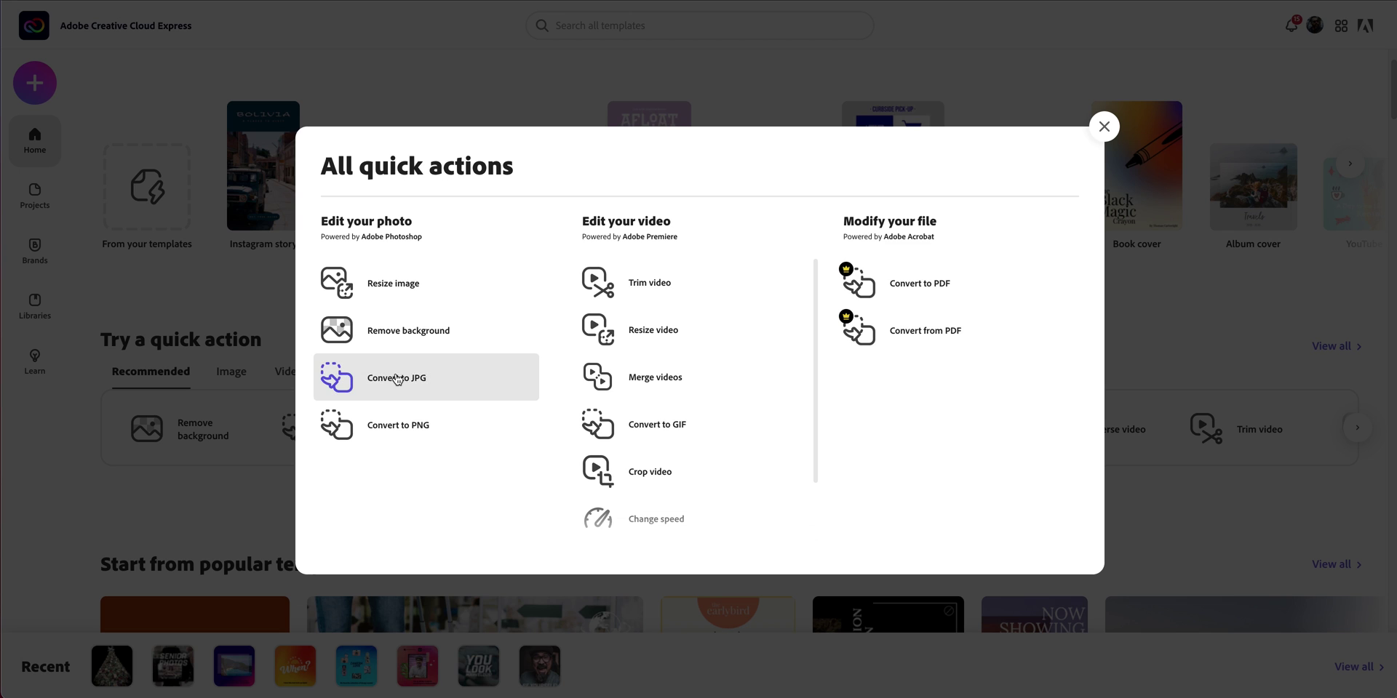
- Convert the BE-YOURSELF PNG from the CCX-DEMO-FILES folder to JPG, download it and dismiss the download confirmation
click(399, 382)
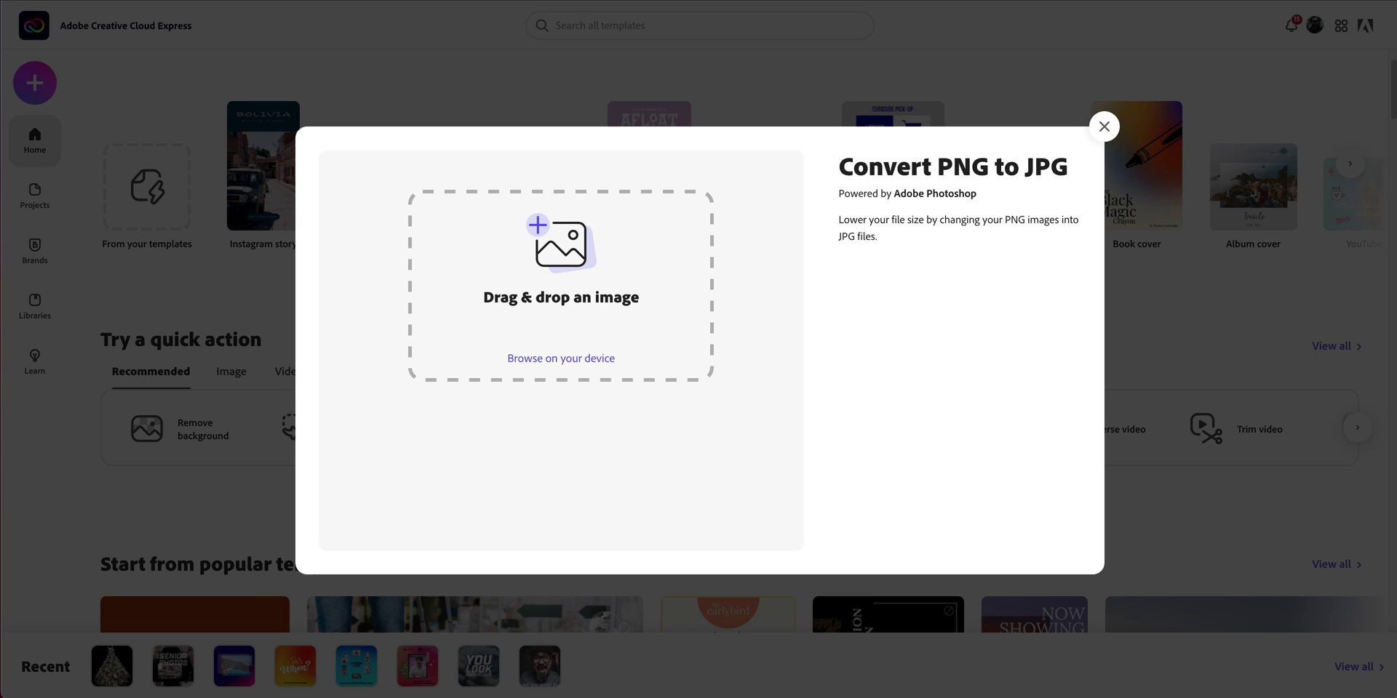
key(super+Tab)
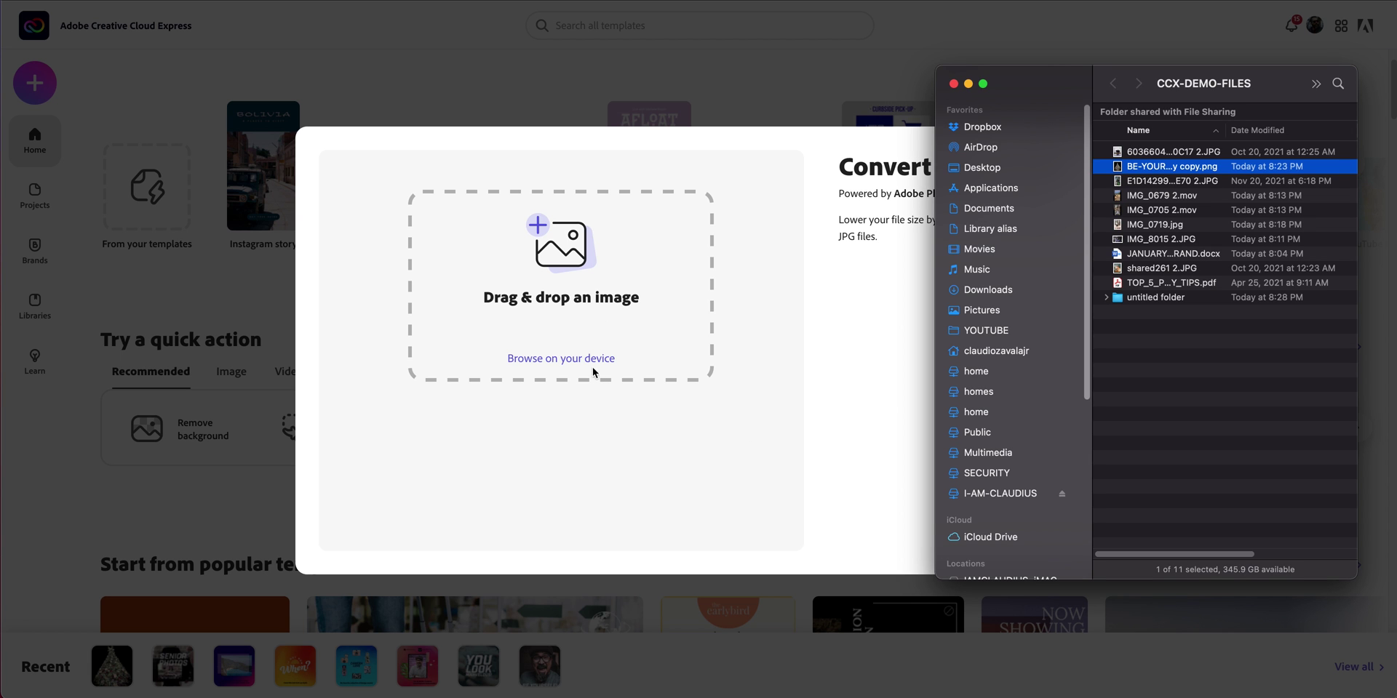
drag(1015, 105, 1084, 92)
drag(1167, 188, 571, 295)
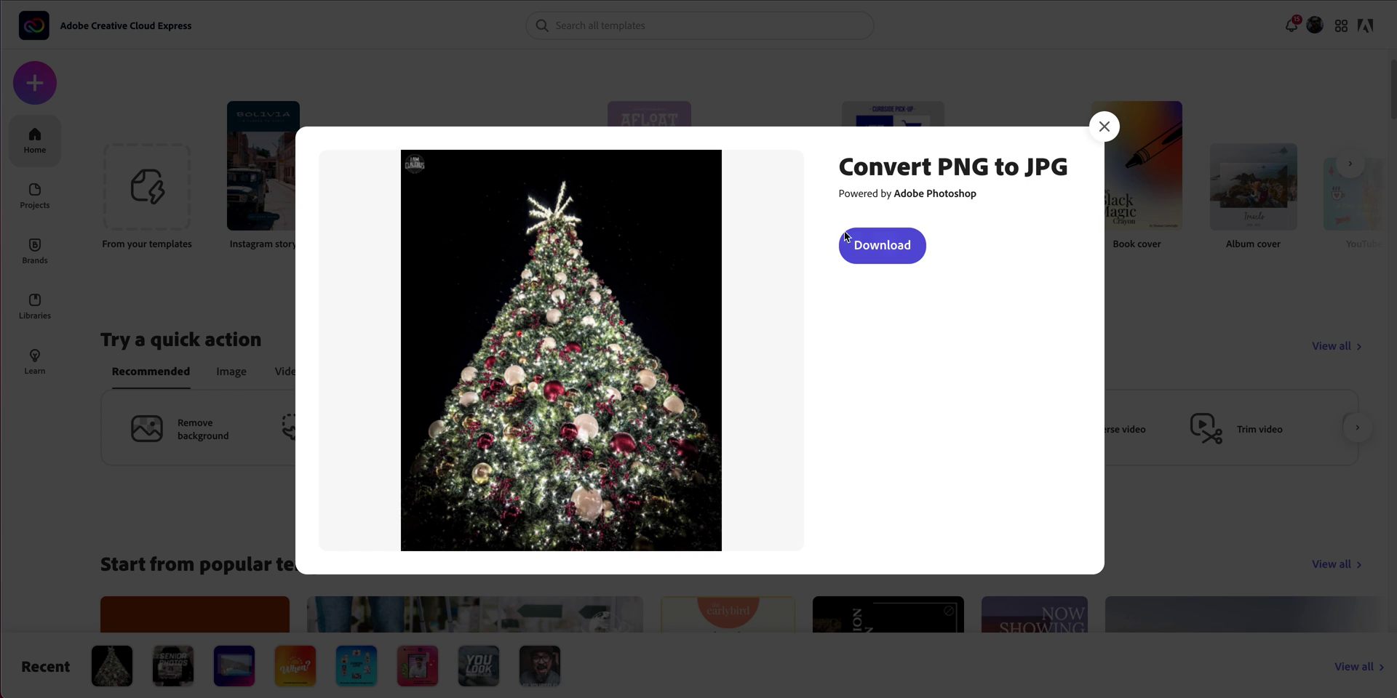
click(886, 247)
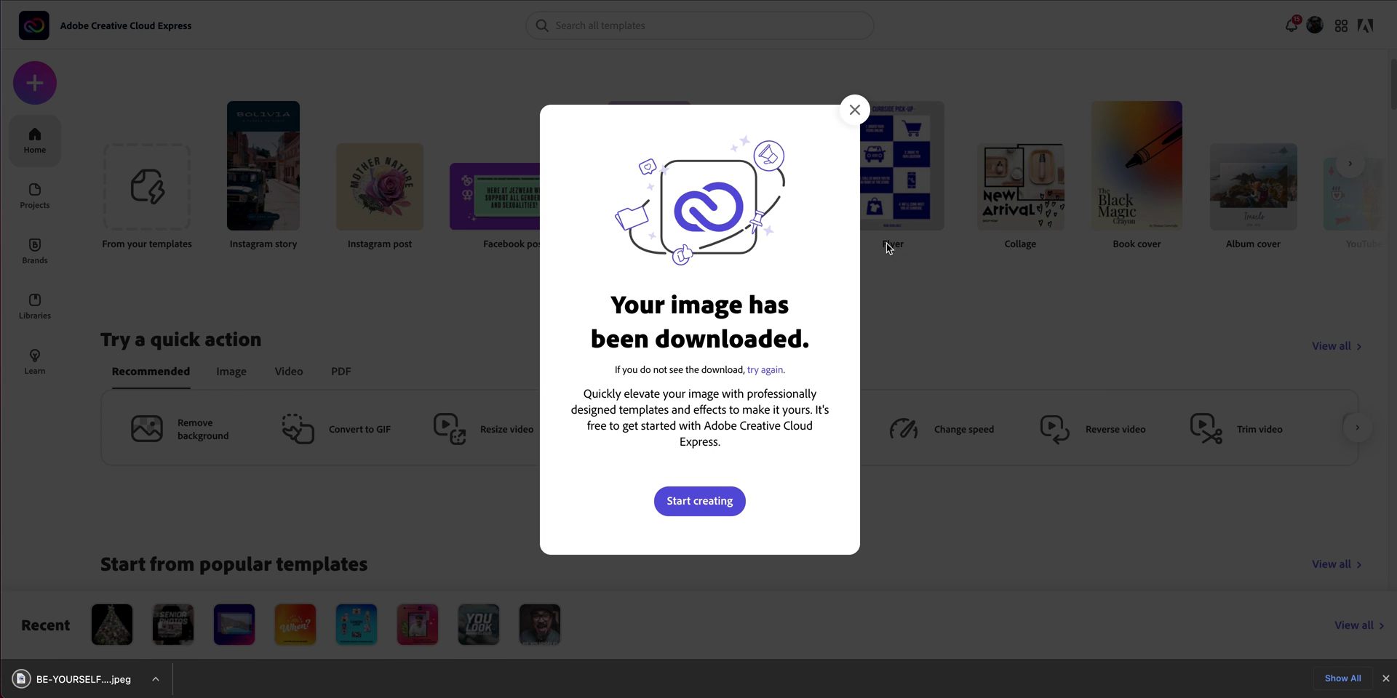
click(855, 110)
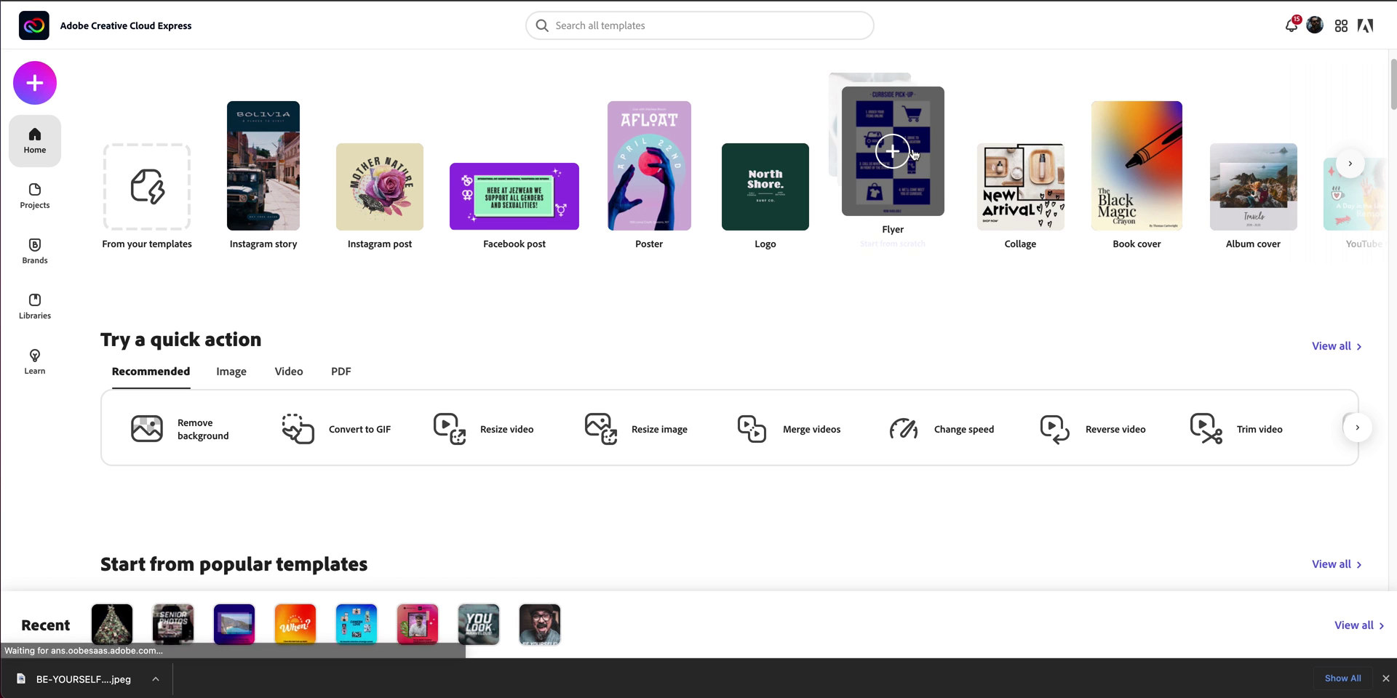
- Convert the JPG starting with E1D14299 from the CCX-DEMO-FILES folder to PNG, download it and dismiss the download confirmation
click(1328, 348)
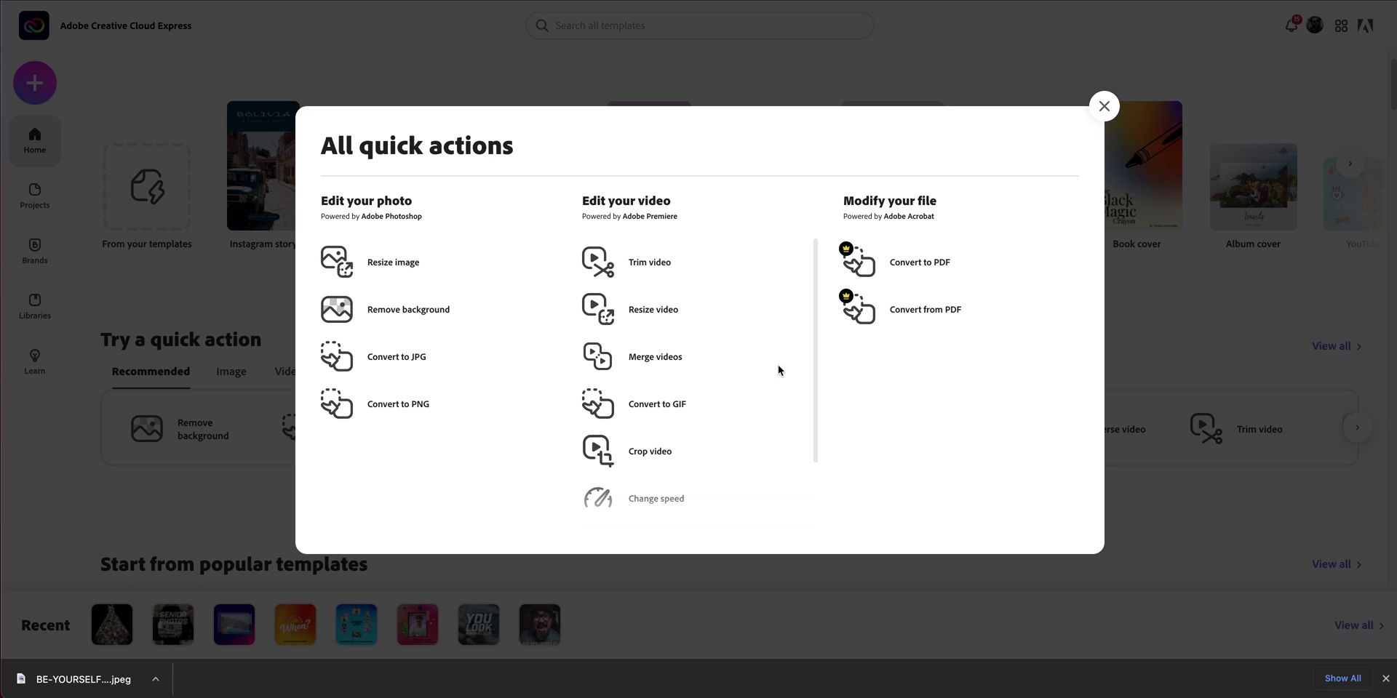
click(430, 418)
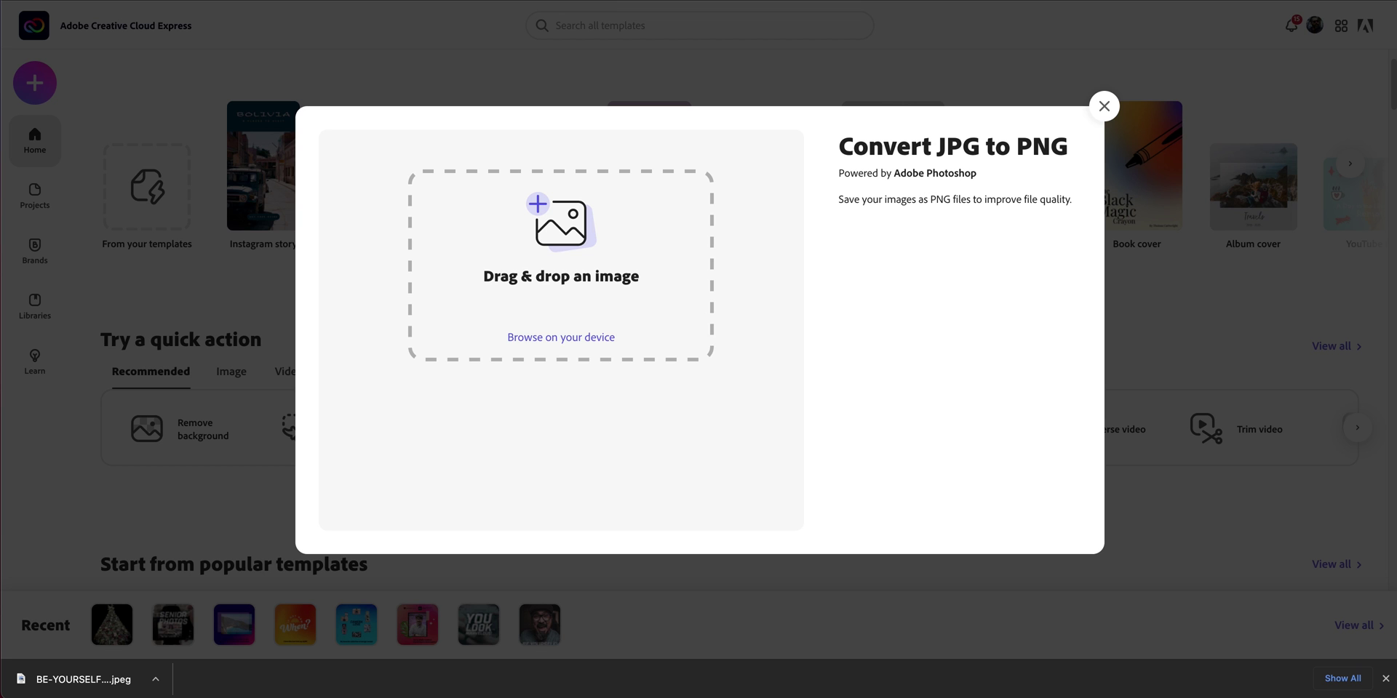
key(super+Tab)
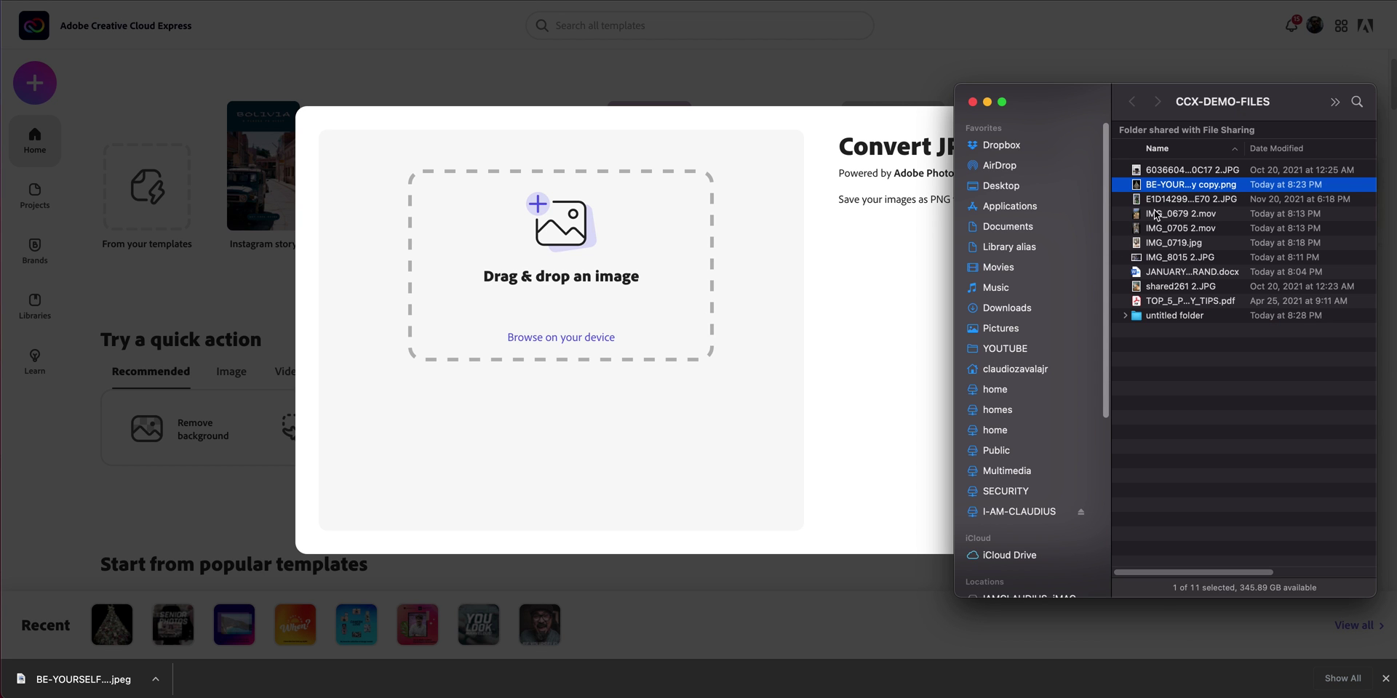
click(1167, 200)
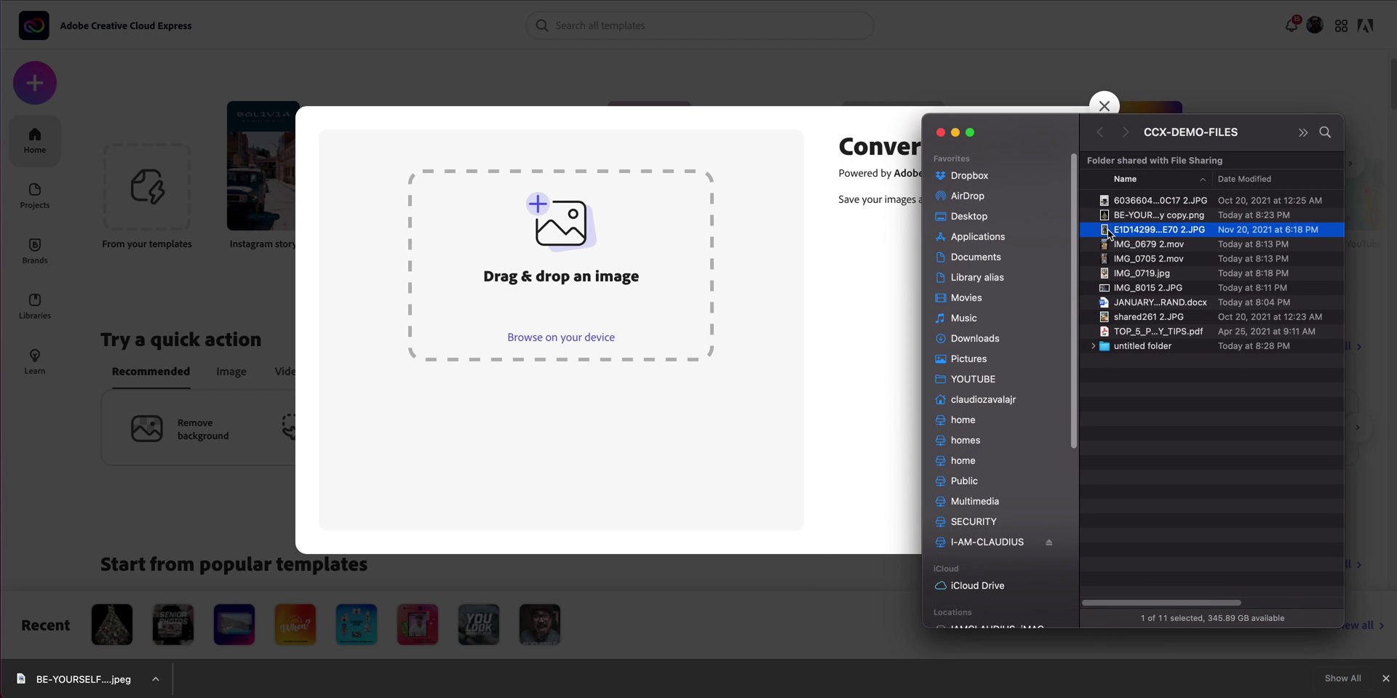
key(space)
key(space)
drag(1108, 229, 522, 285)
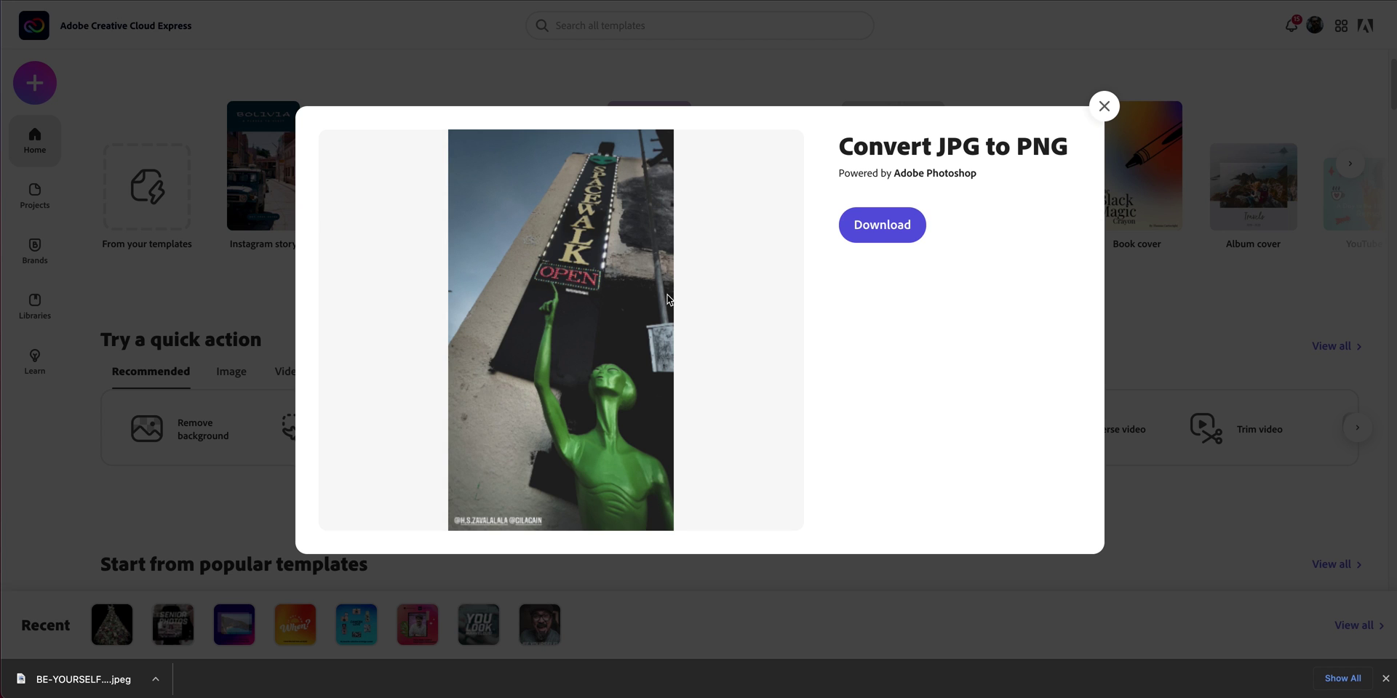
click(875, 231)
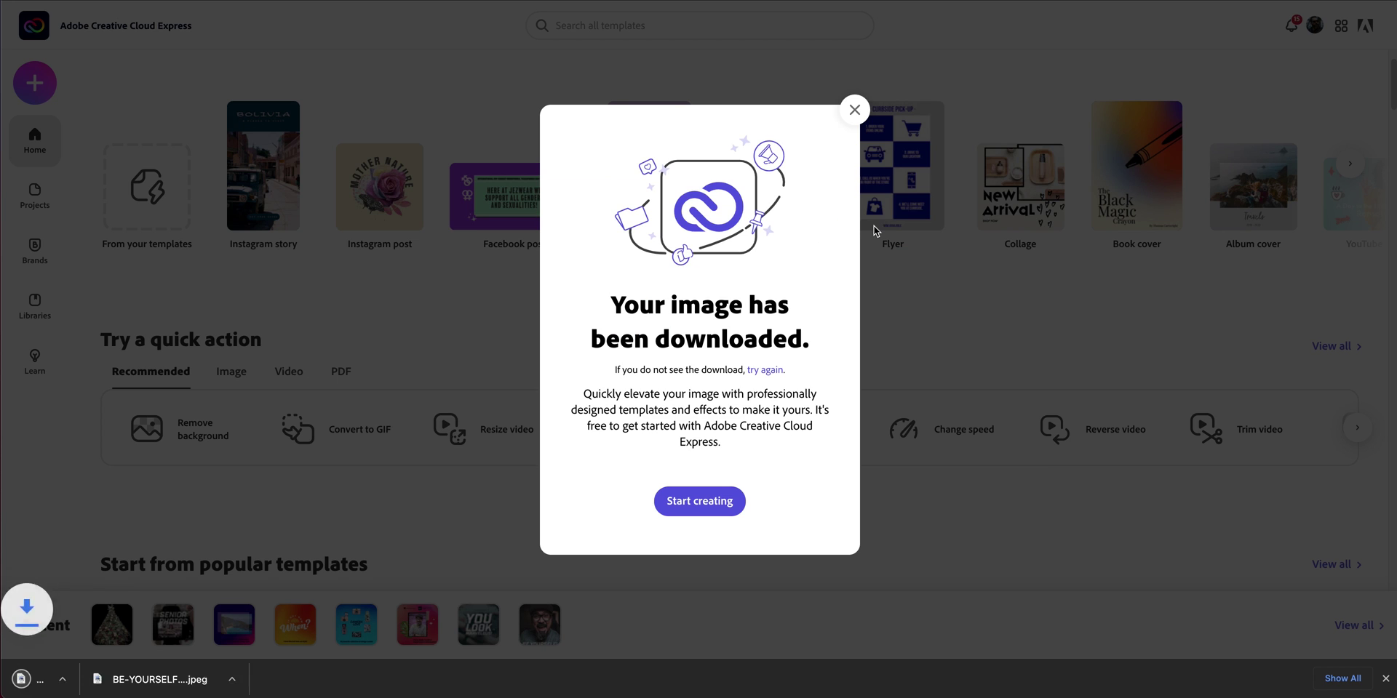
click(864, 115)
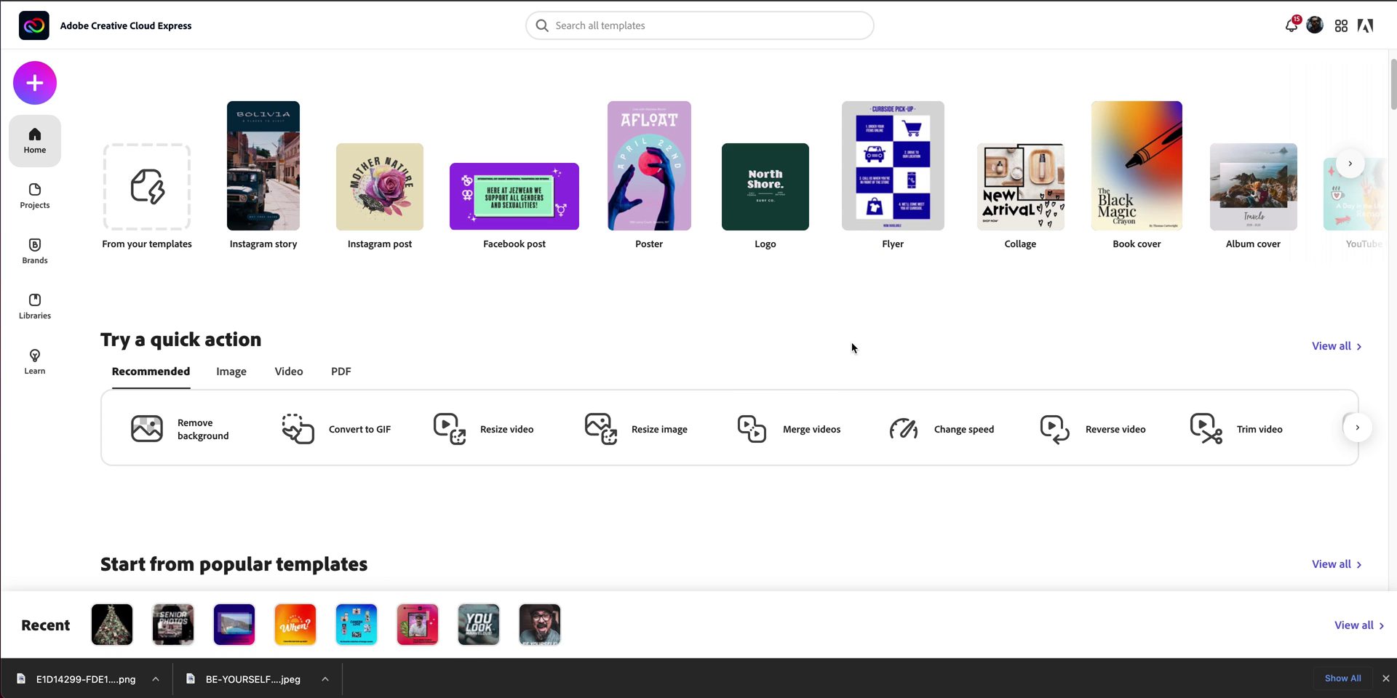
- Open the Trim video quick action, then preview and load IMG_0679 2.mov from the CCX-DEMO-FILES folder
click(1329, 347)
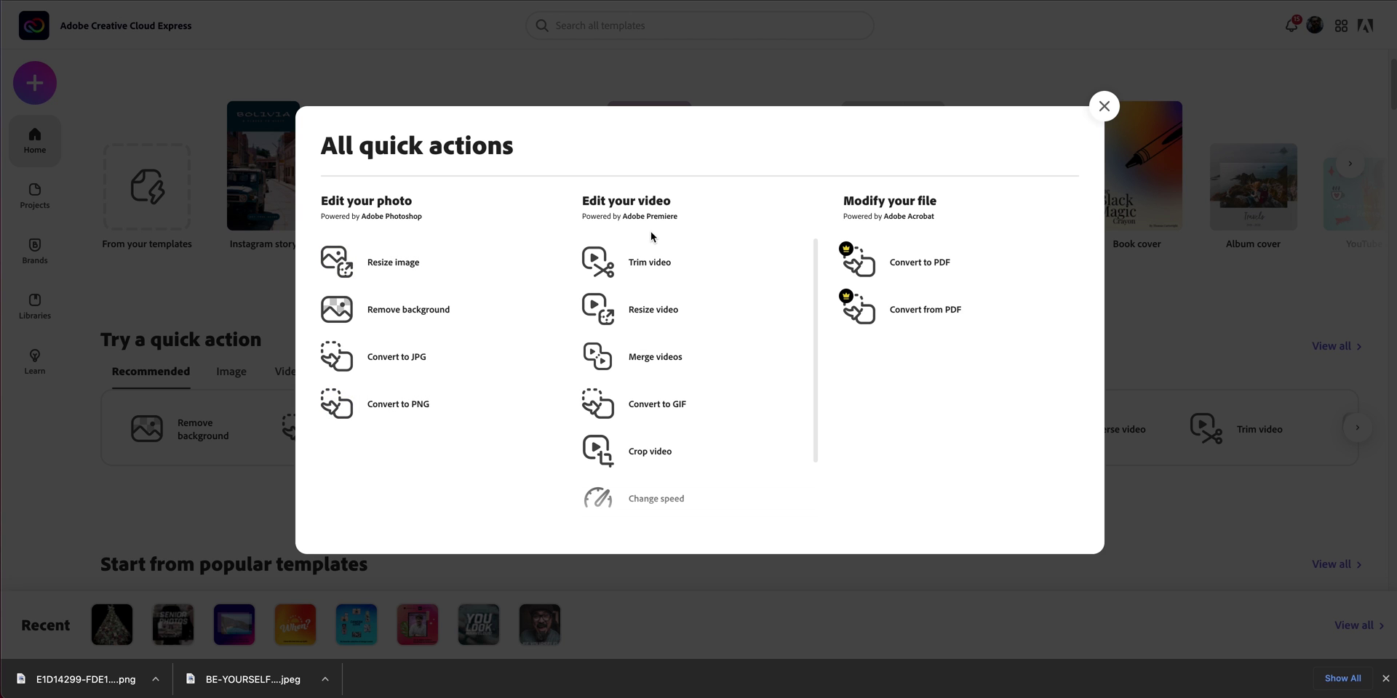
click(677, 271)
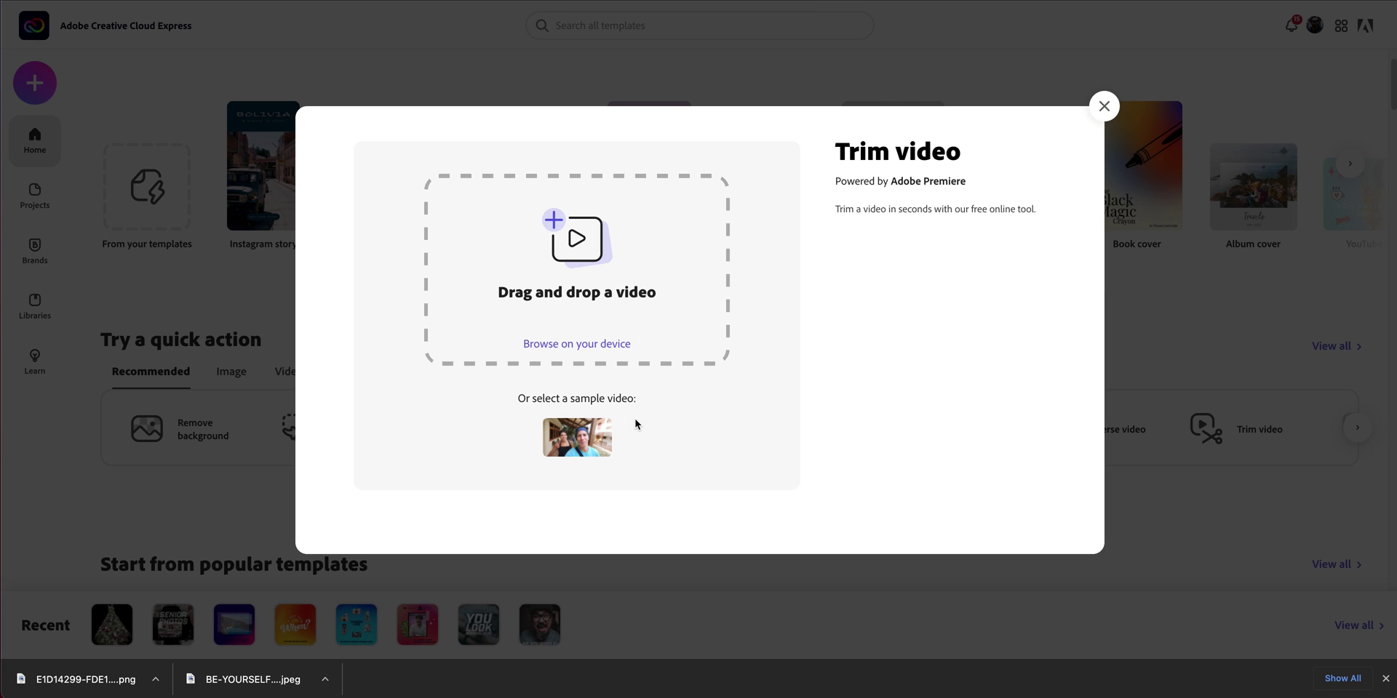
click(1386, 679)
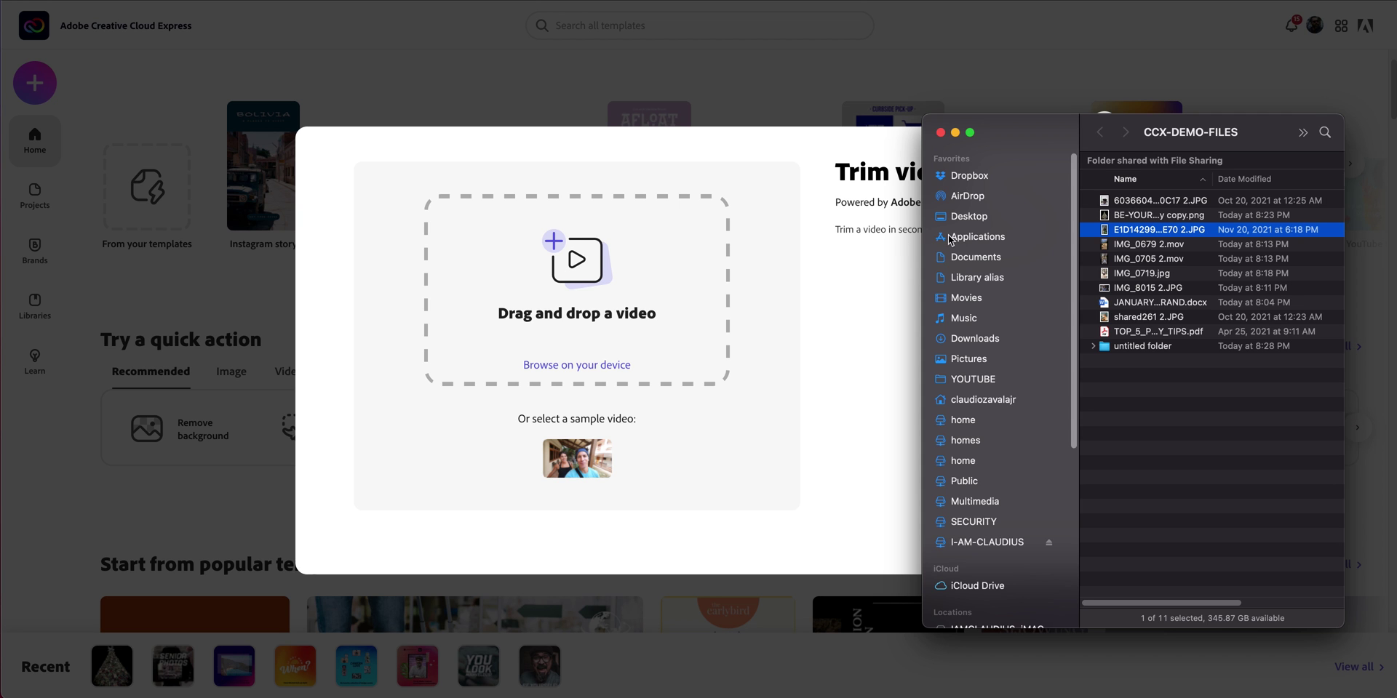
click(1131, 246)
key(space)
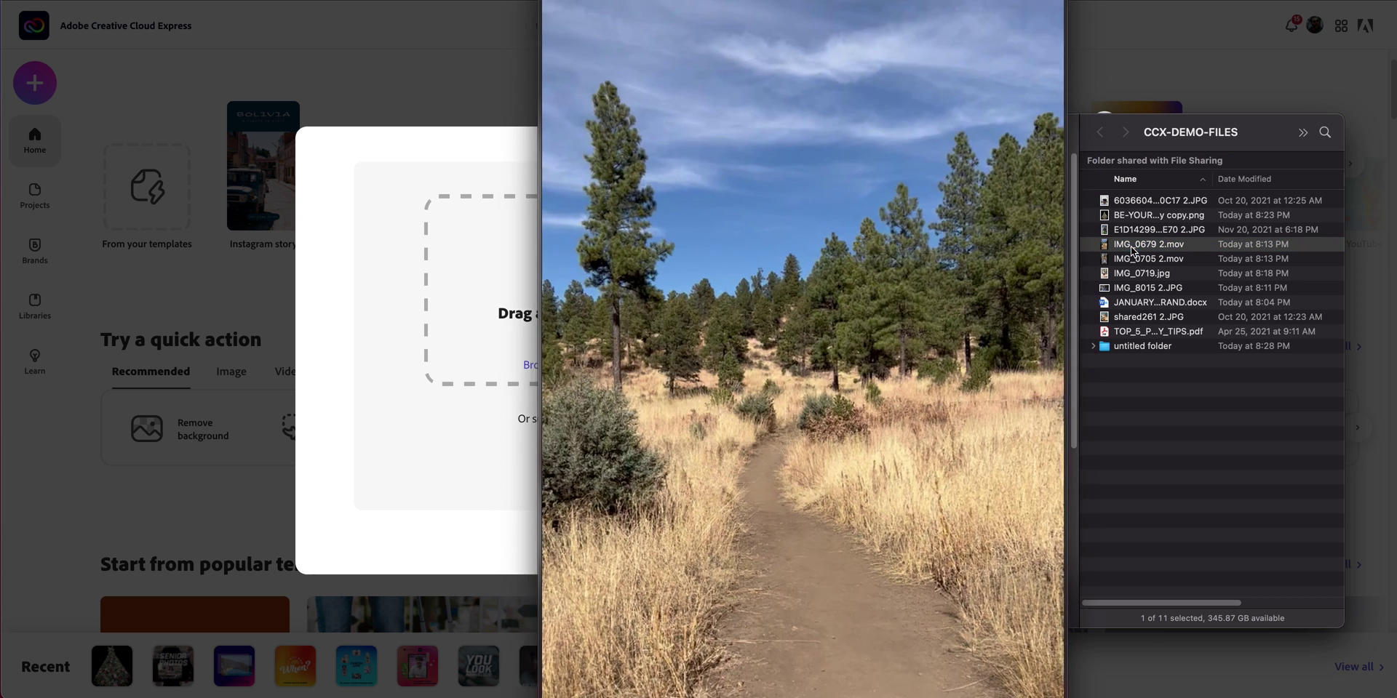
key(space)
drag(1109, 251, 582, 313)
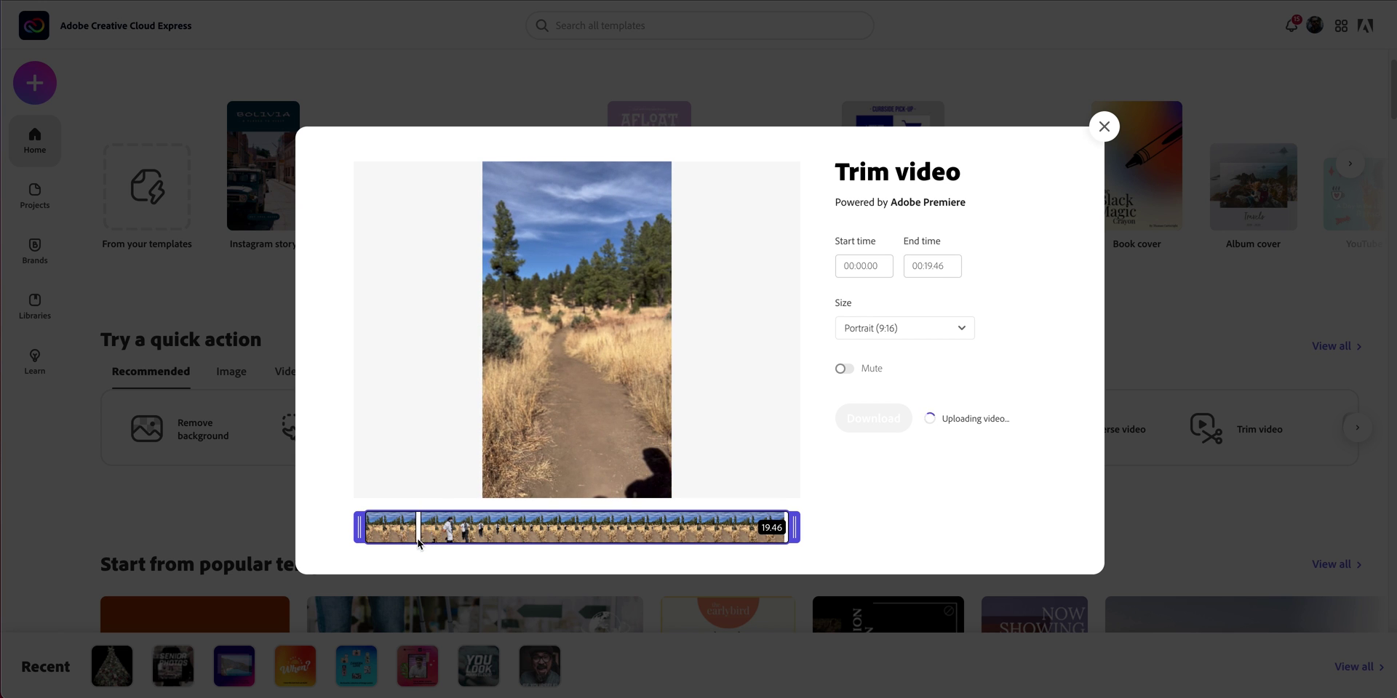
- Trim the hiking trail video to start at about 00:01.97 and end at about 00:18.63
drag(359, 530, 406, 532)
click(624, 527)
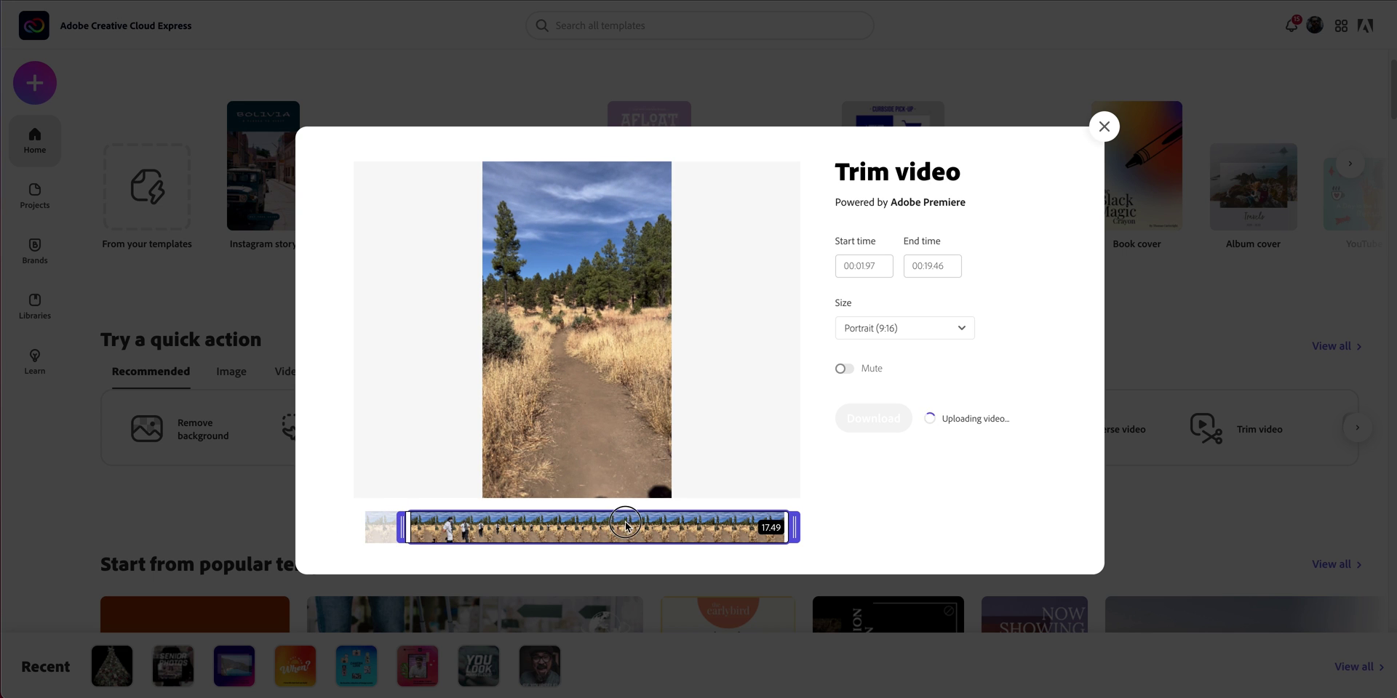
drag(620, 530, 776, 529)
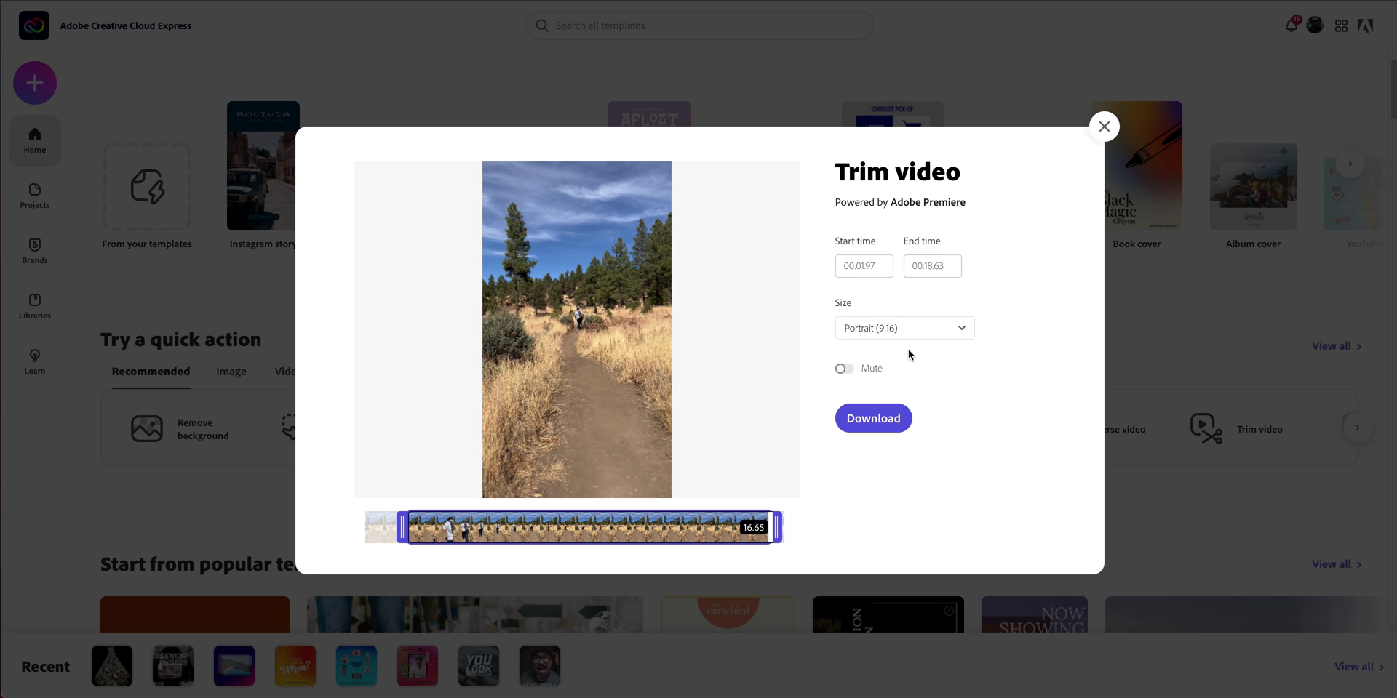
- Try the Square (1:1) and Landscape (16:9) sizes with Fill screen on, and return to Portrait (9:16)
click(892, 335)
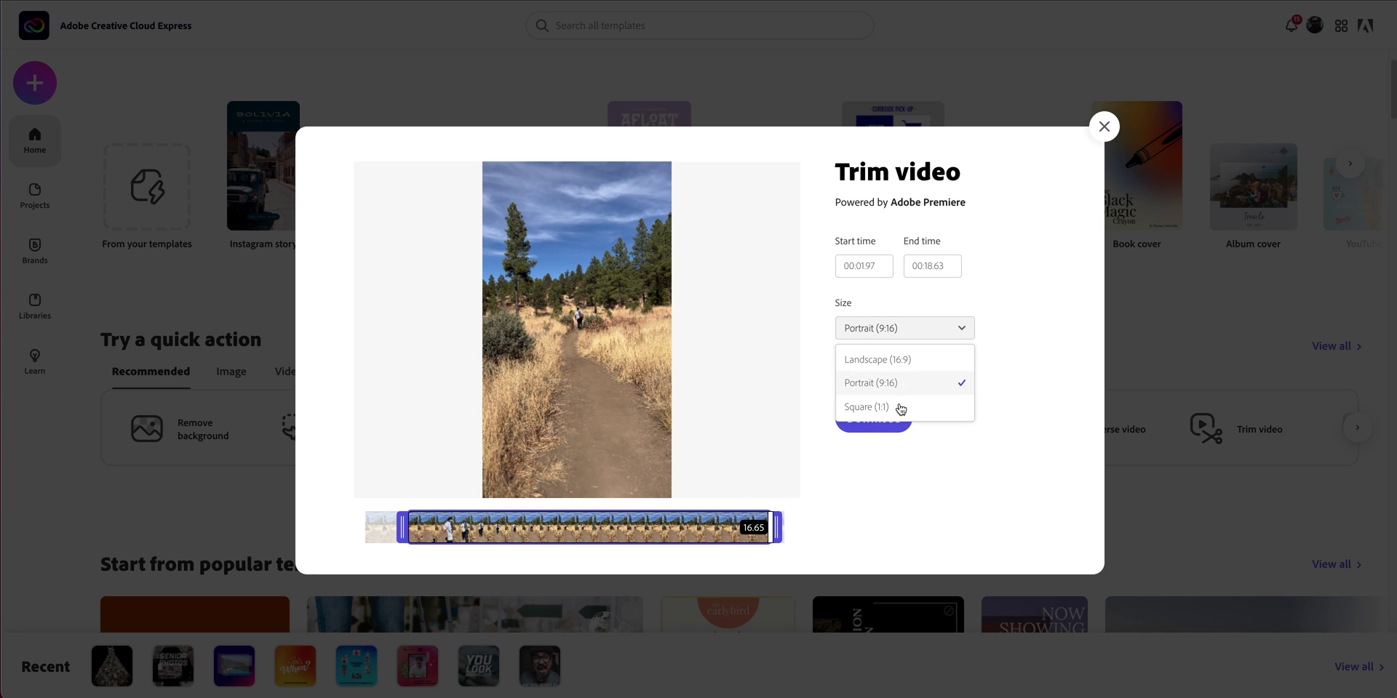
click(902, 409)
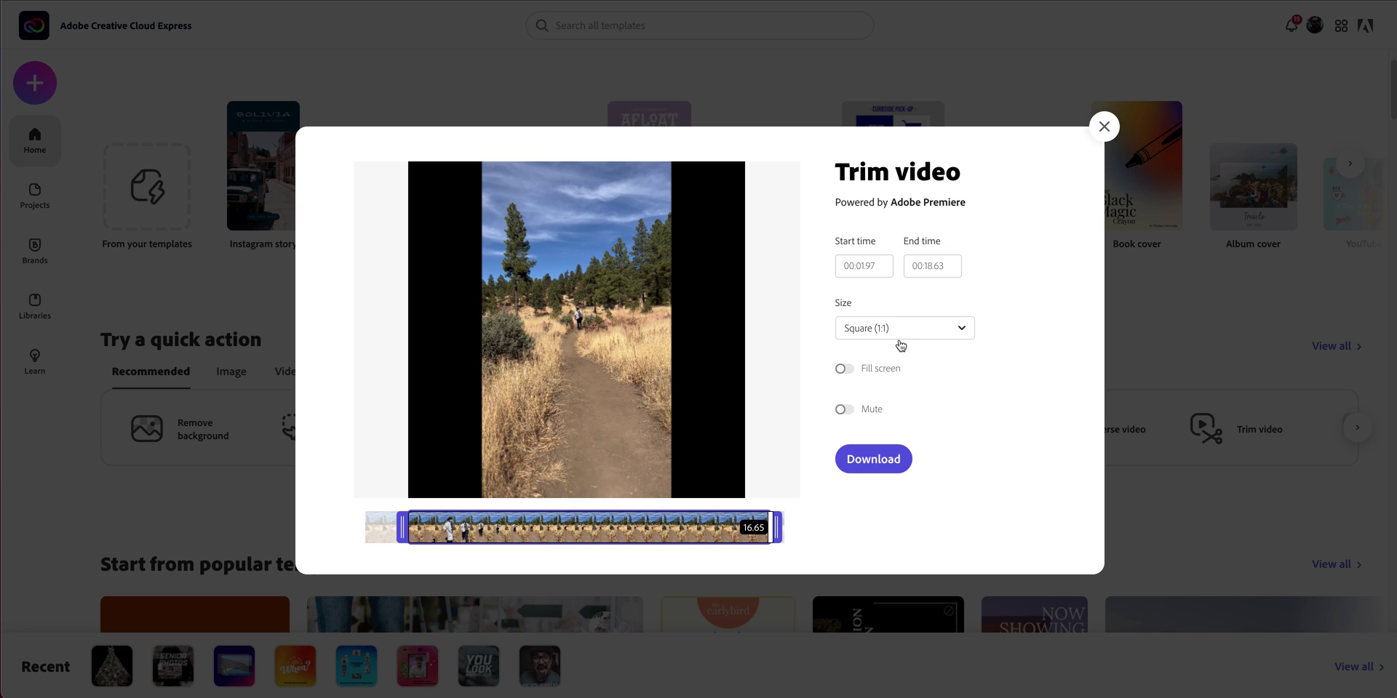
click(861, 372)
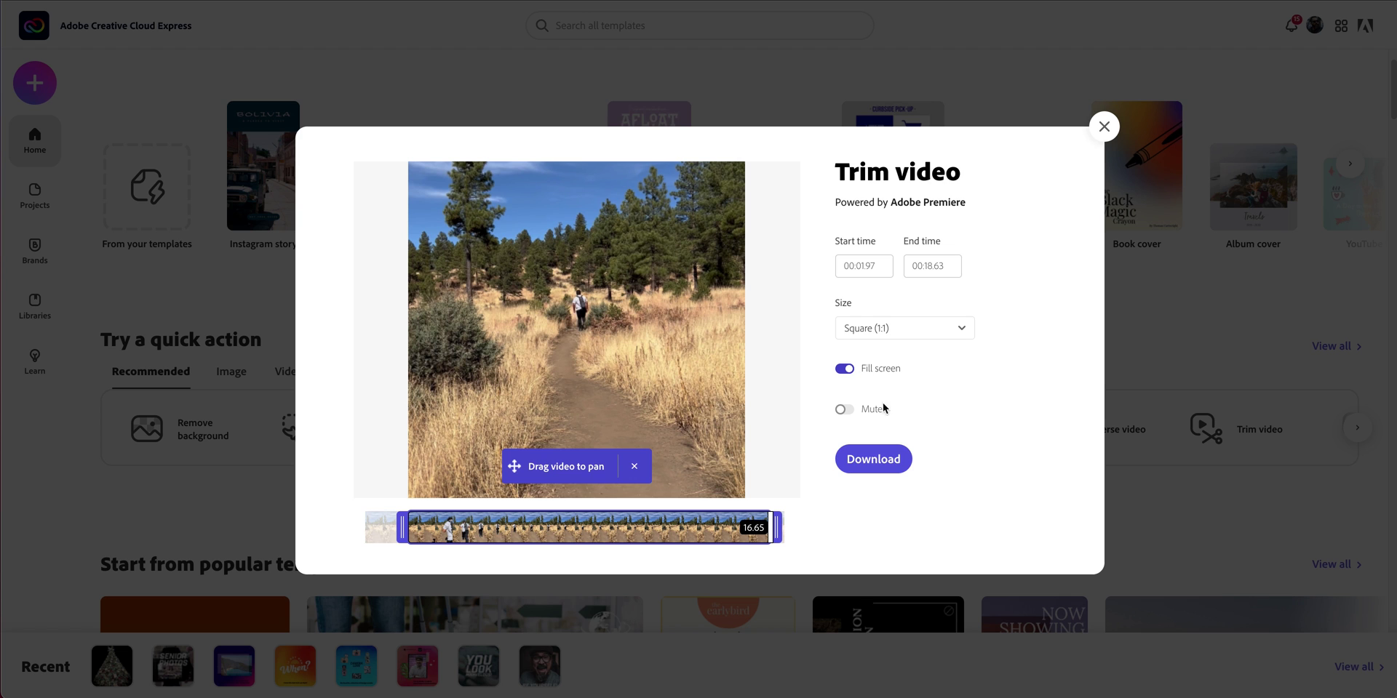
click(876, 329)
click(876, 361)
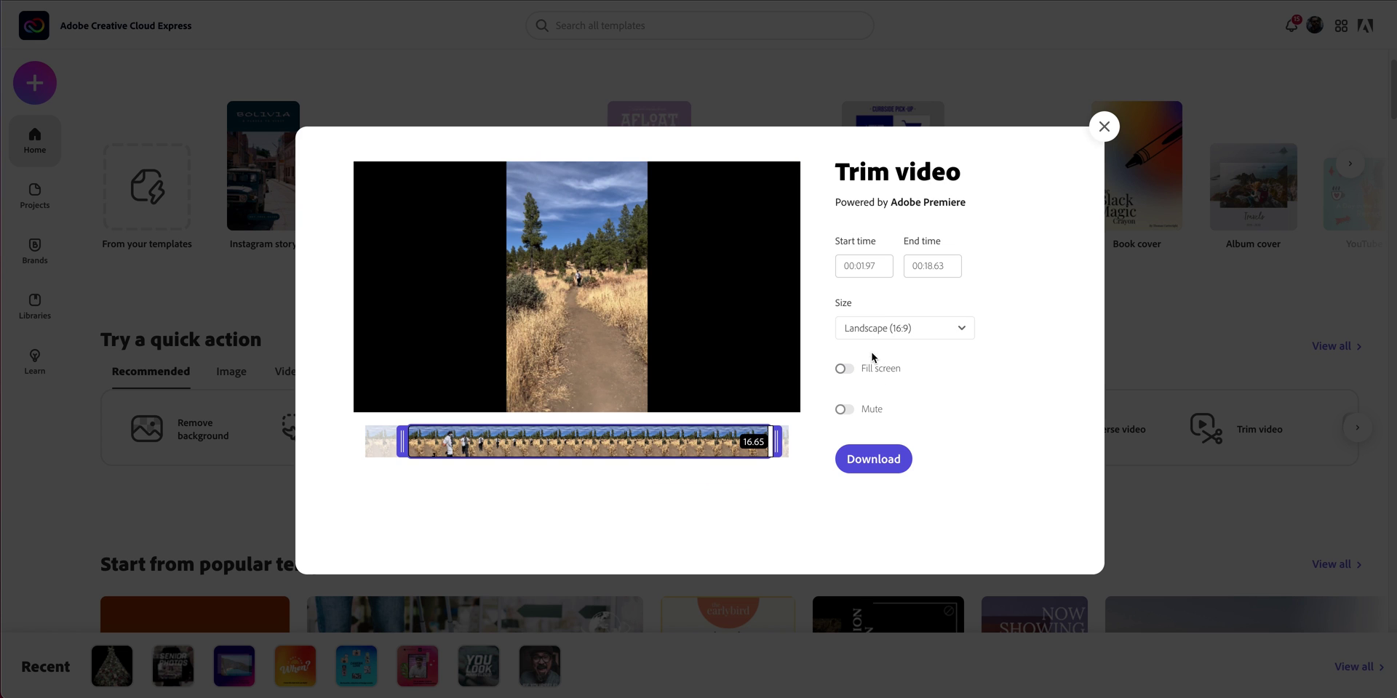
click(849, 370)
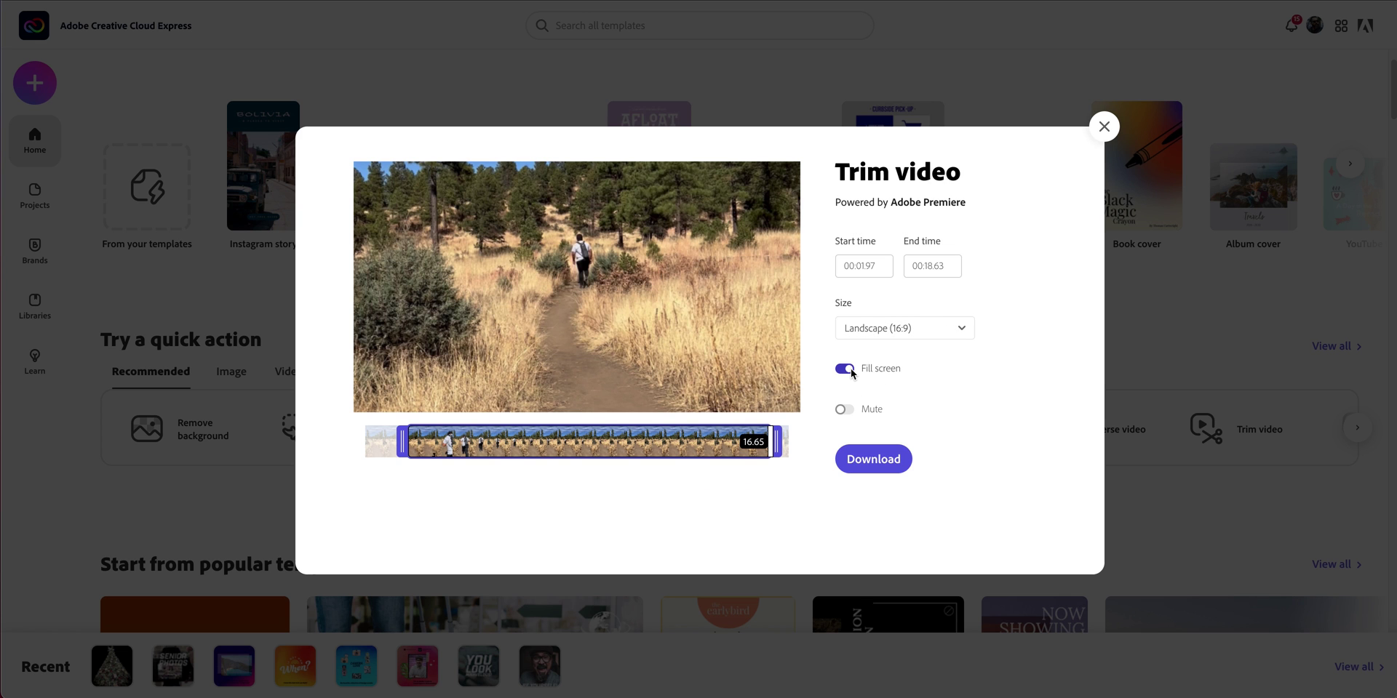
click(888, 327)
click(885, 383)
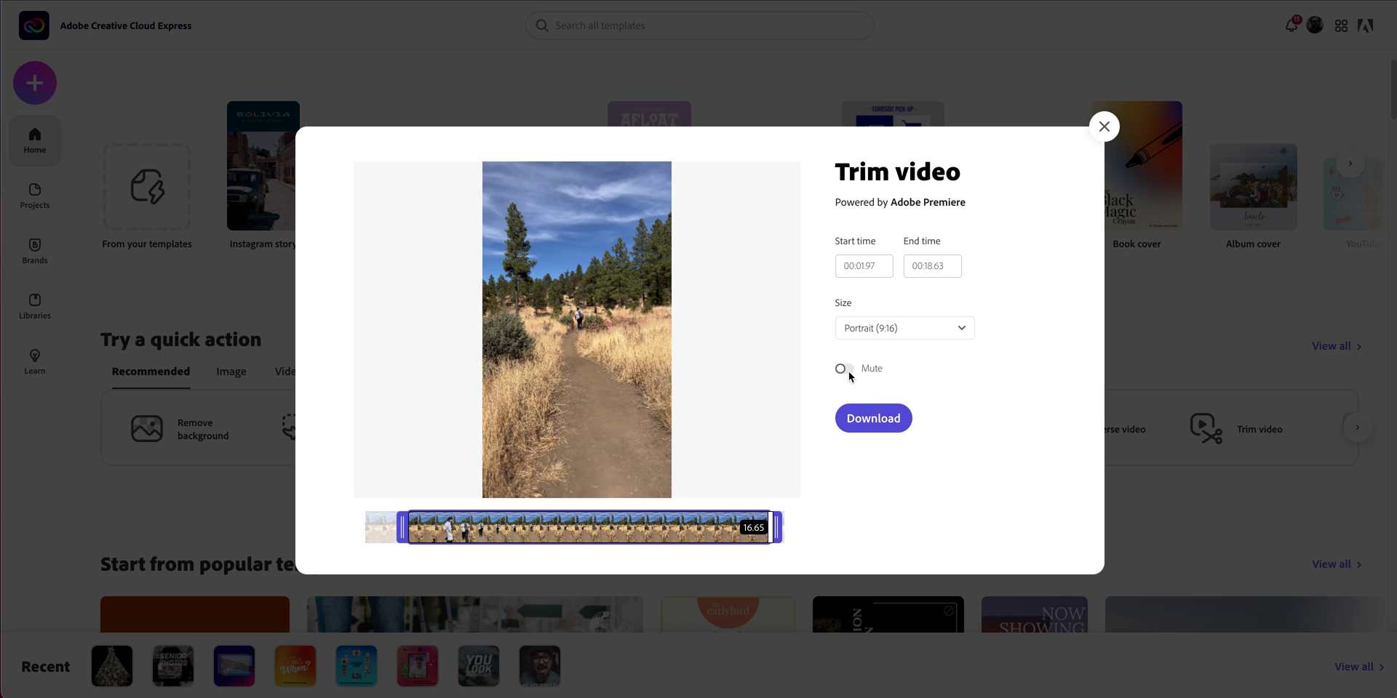
- Mute the trimmed trail video and download it
click(842, 369)
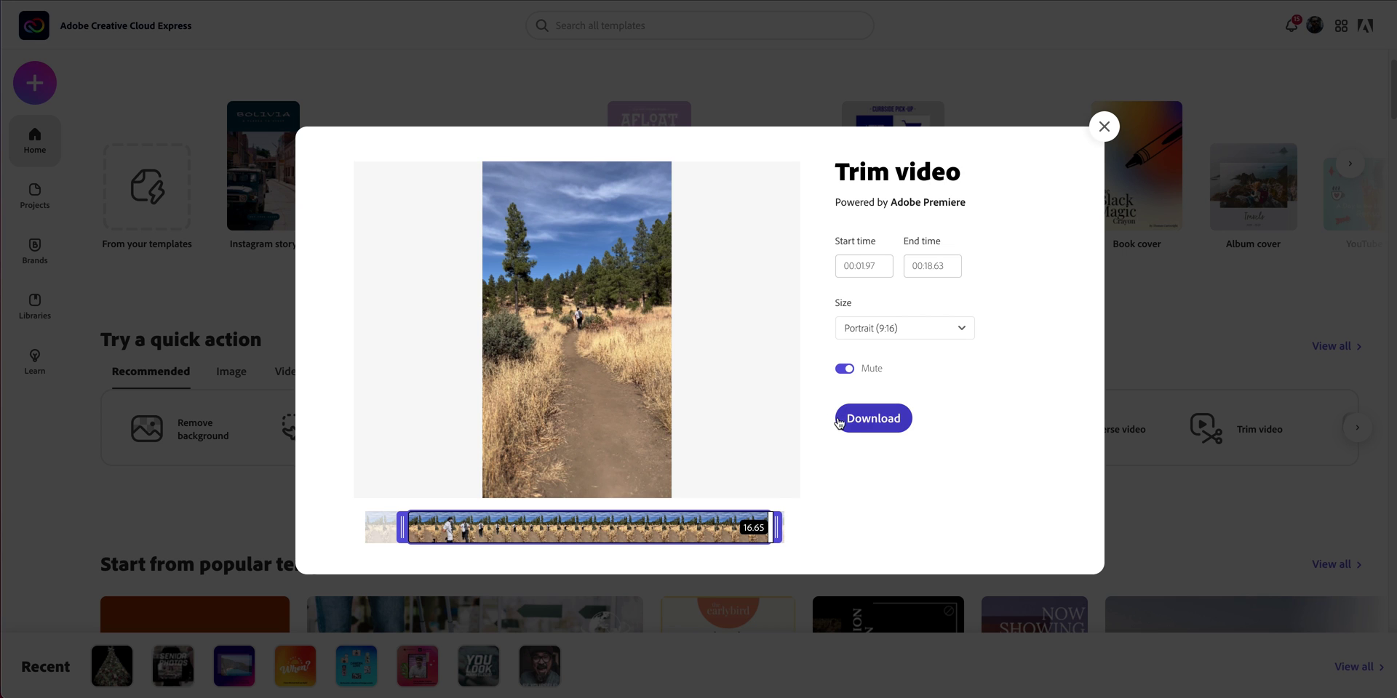
click(865, 425)
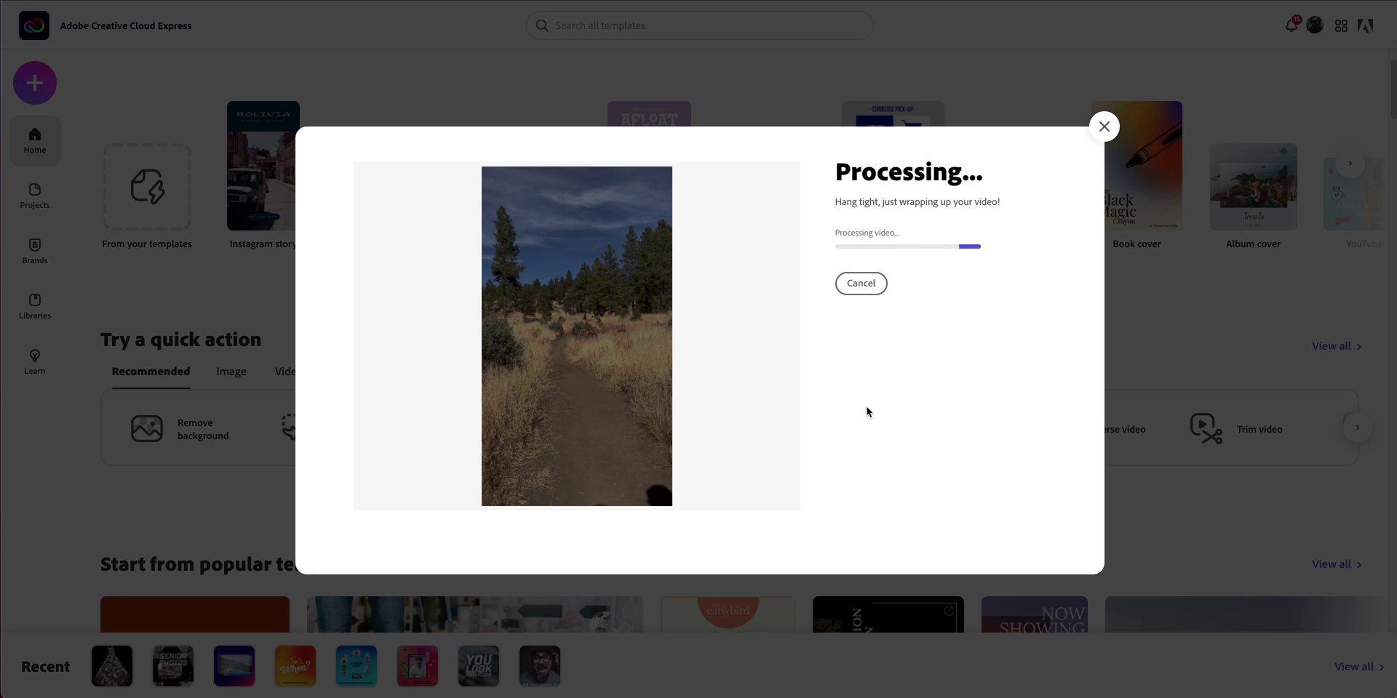
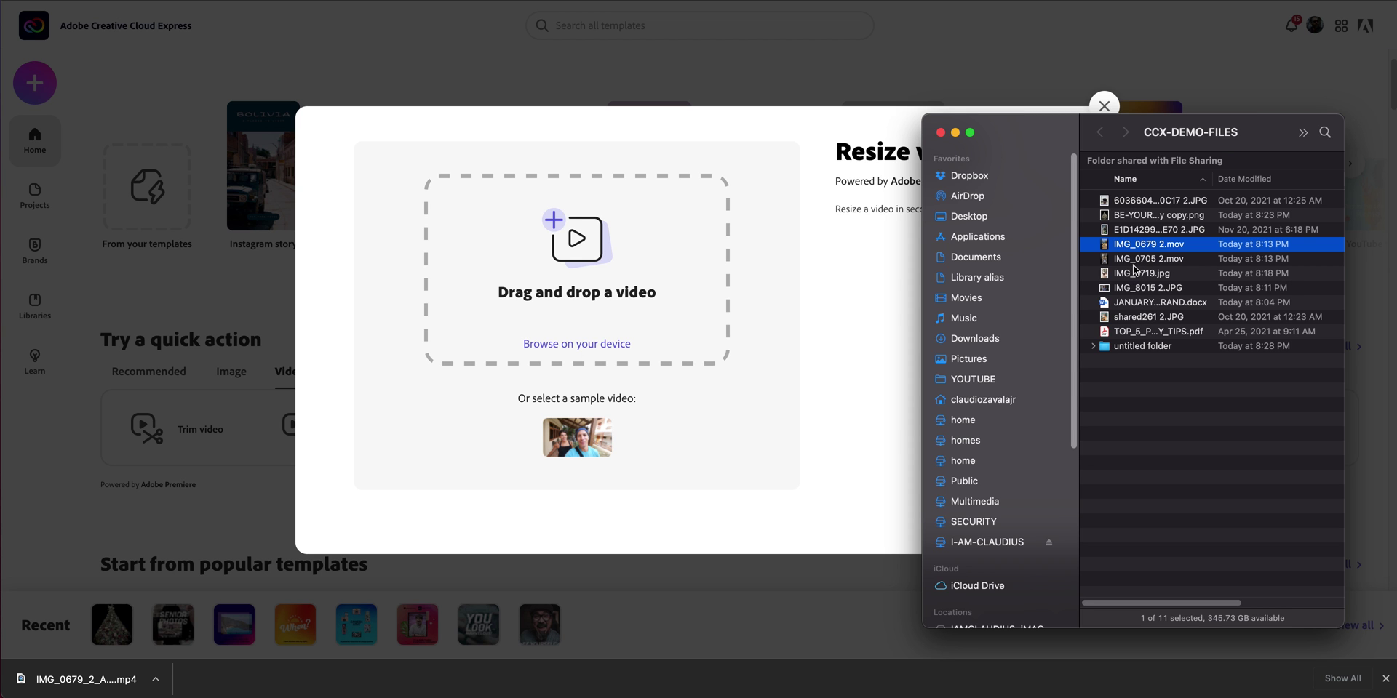
- Preview IMG_0705 2.mov from the CCX-DEMO-FILES folder and load it into the Resize video quick action
click(1133, 264)
key(space)
key(space)
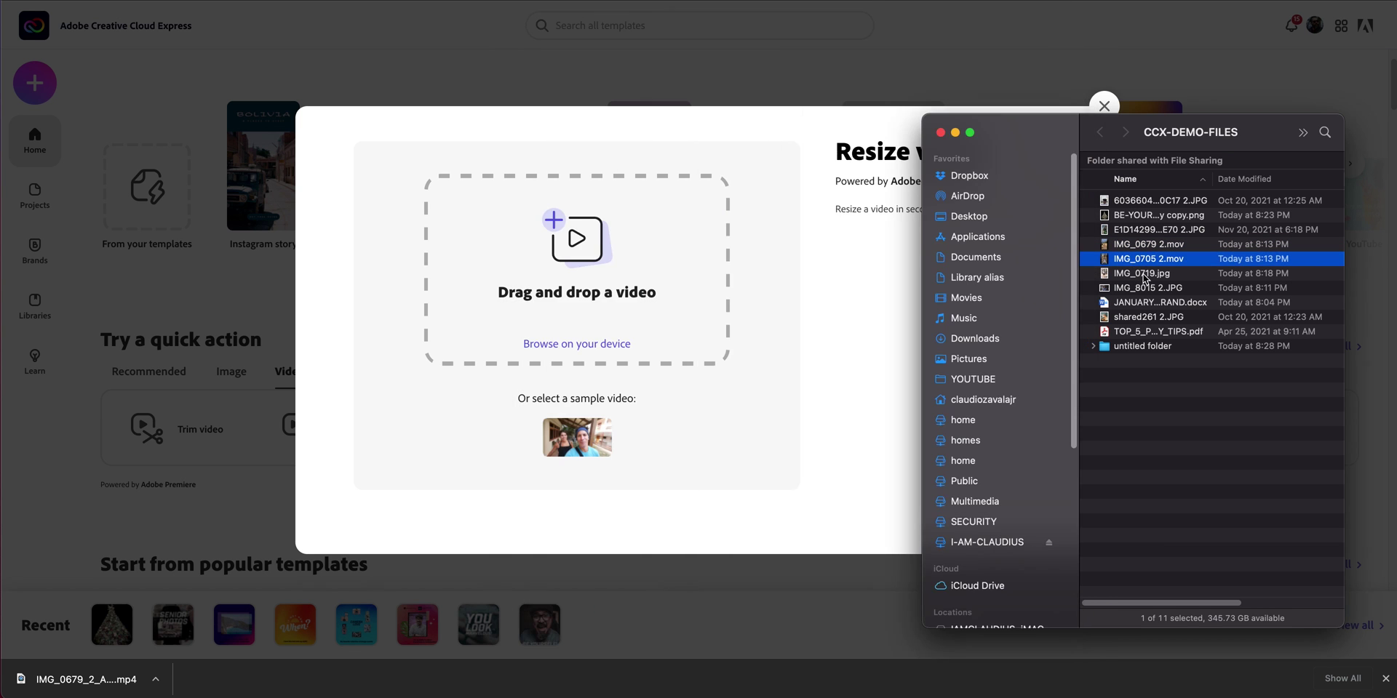
drag(1104, 259, 647, 313)
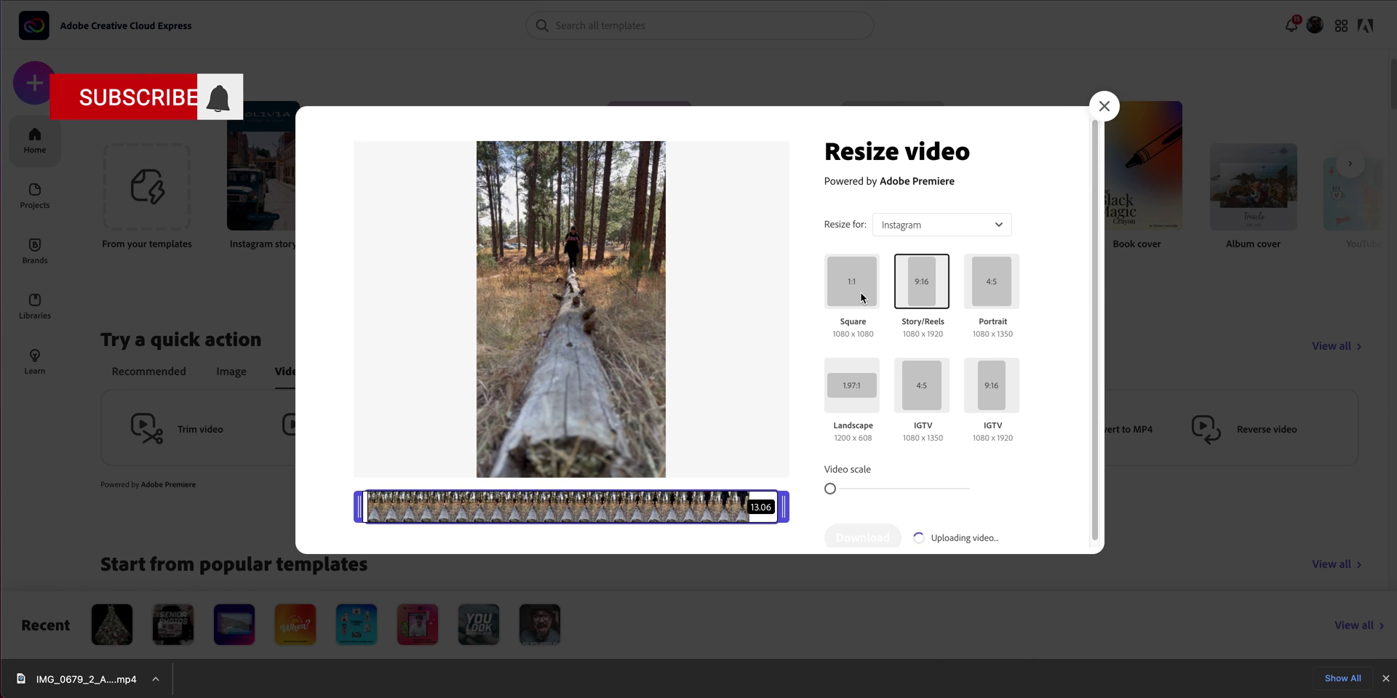
- Try the TikTok resize preset for the log-walking video and return to the Instagram presets
click(918, 230)
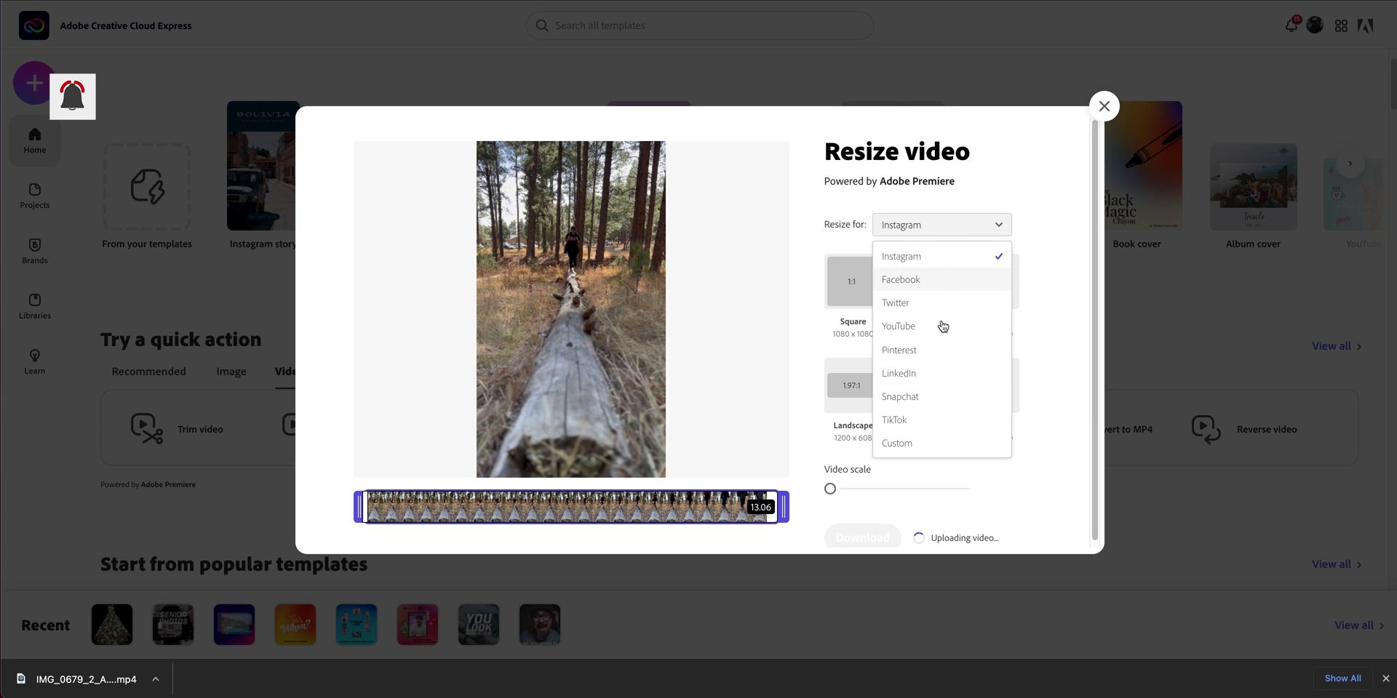
click(912, 427)
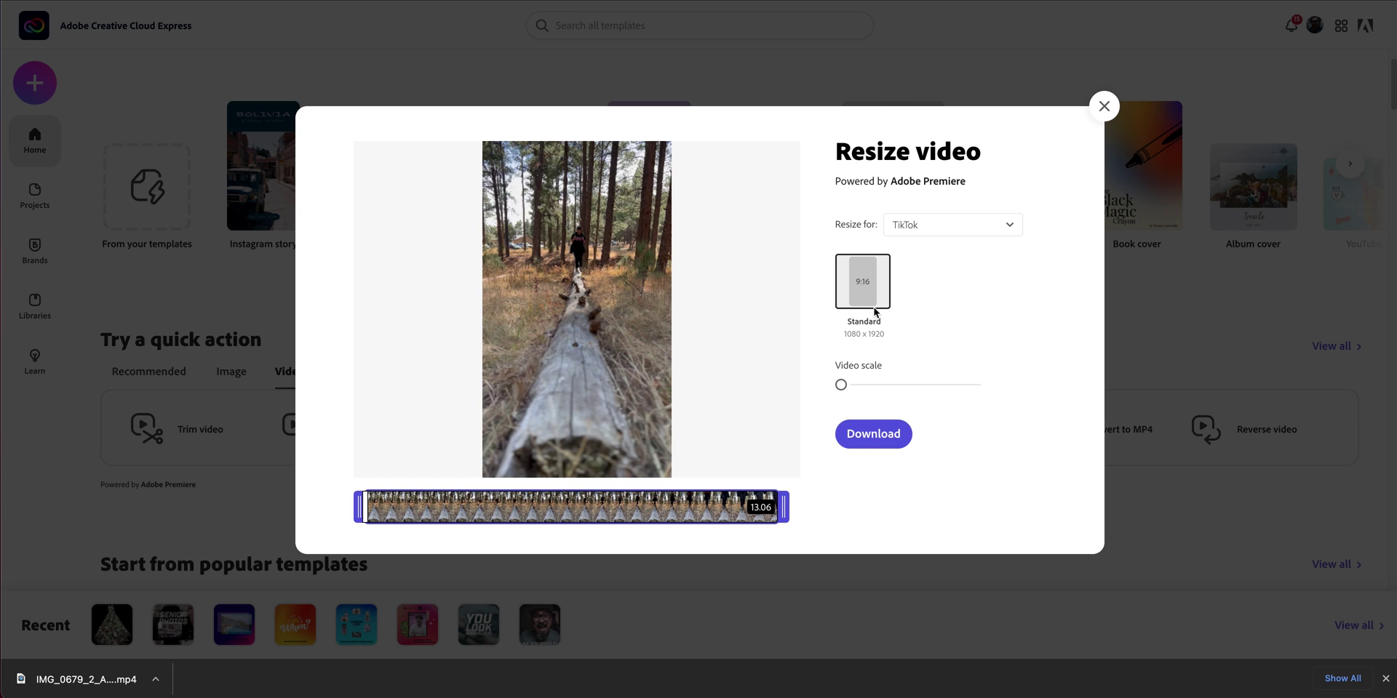
click(950, 235)
click(943, 256)
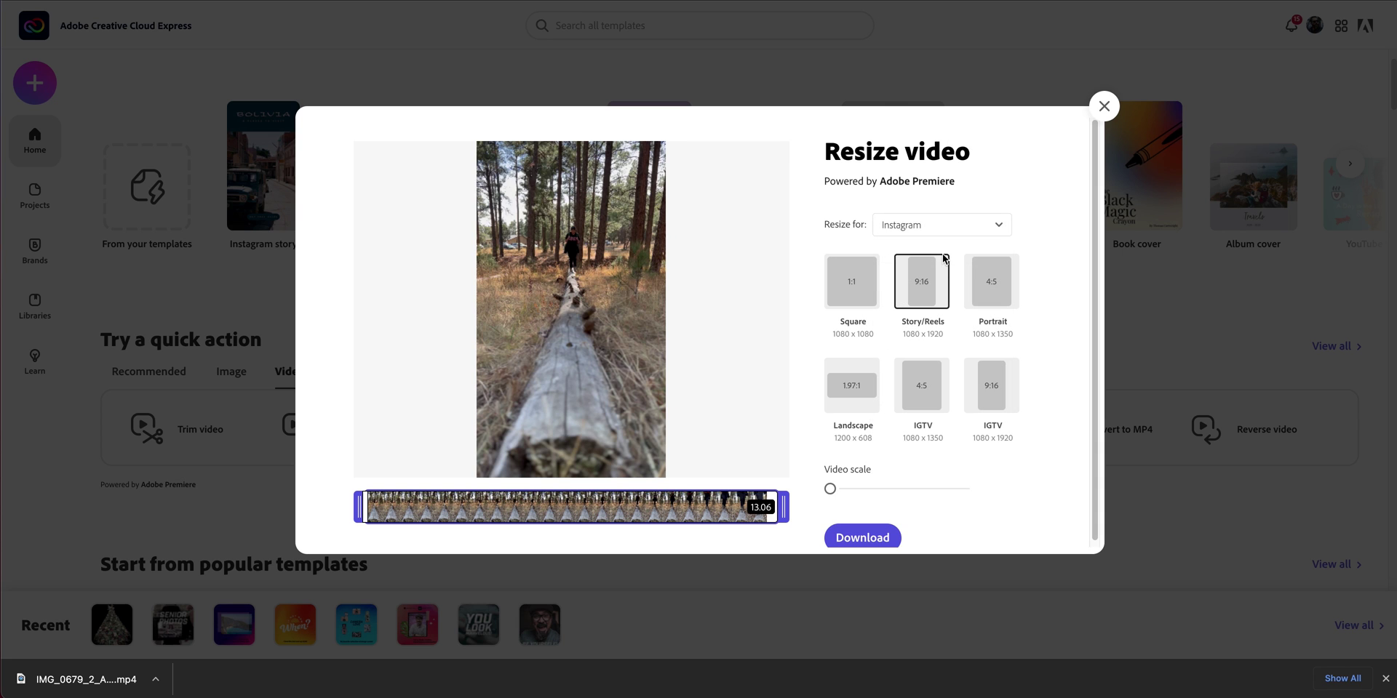
- Resize the video for Facebook as Feed Landscape, 1280 x 720, and set its video scale slightly below the middle
click(941, 231)
click(938, 286)
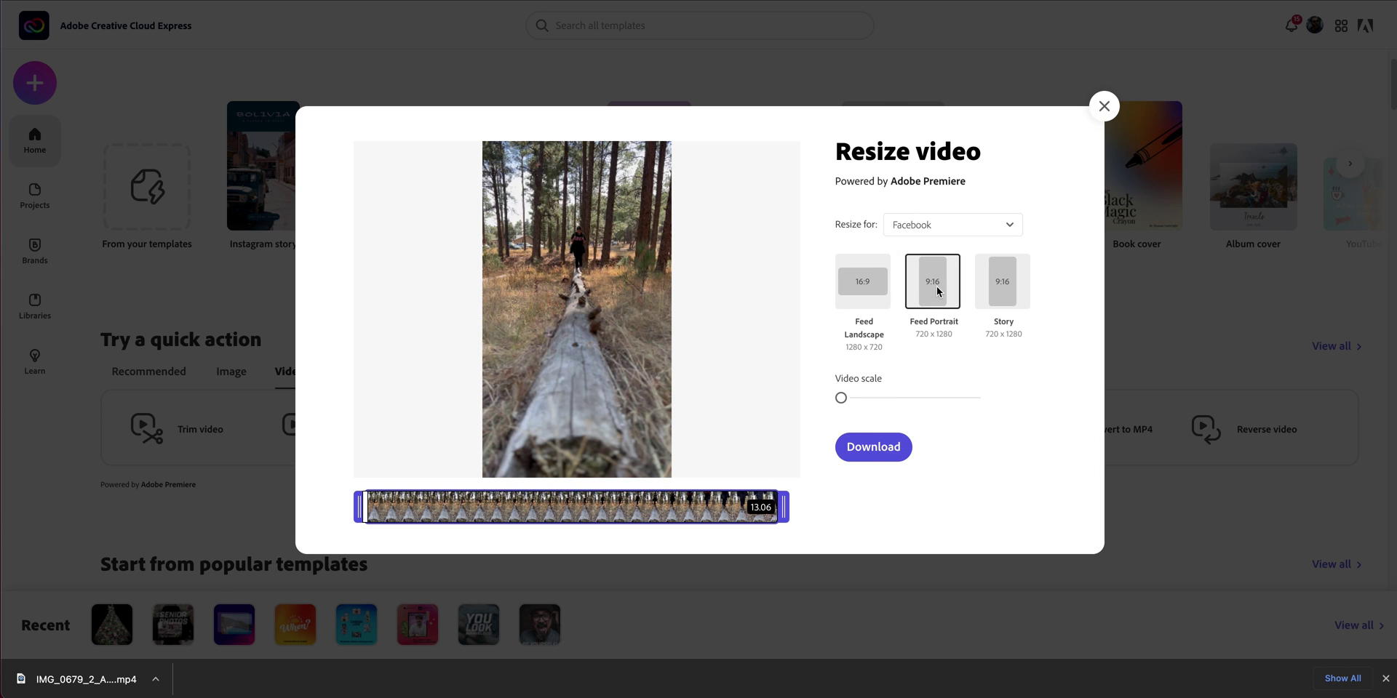
click(870, 300)
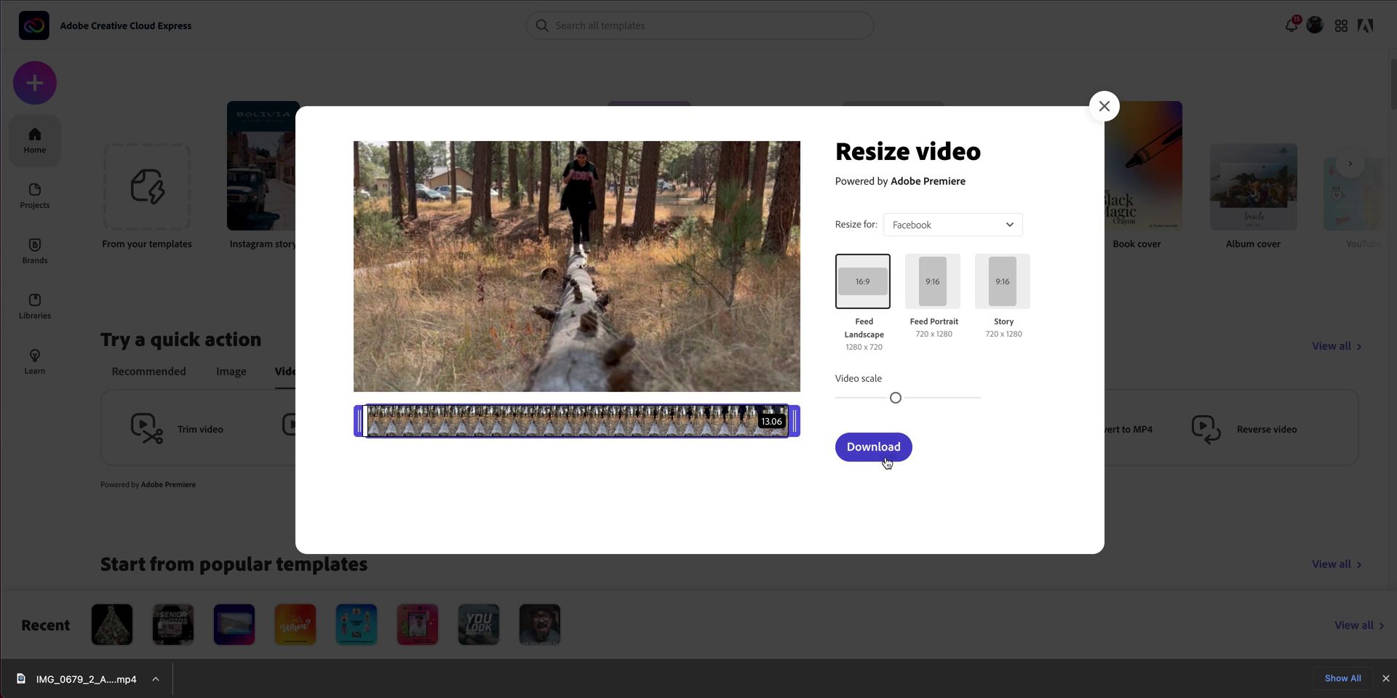
drag(892, 398, 897, 399)
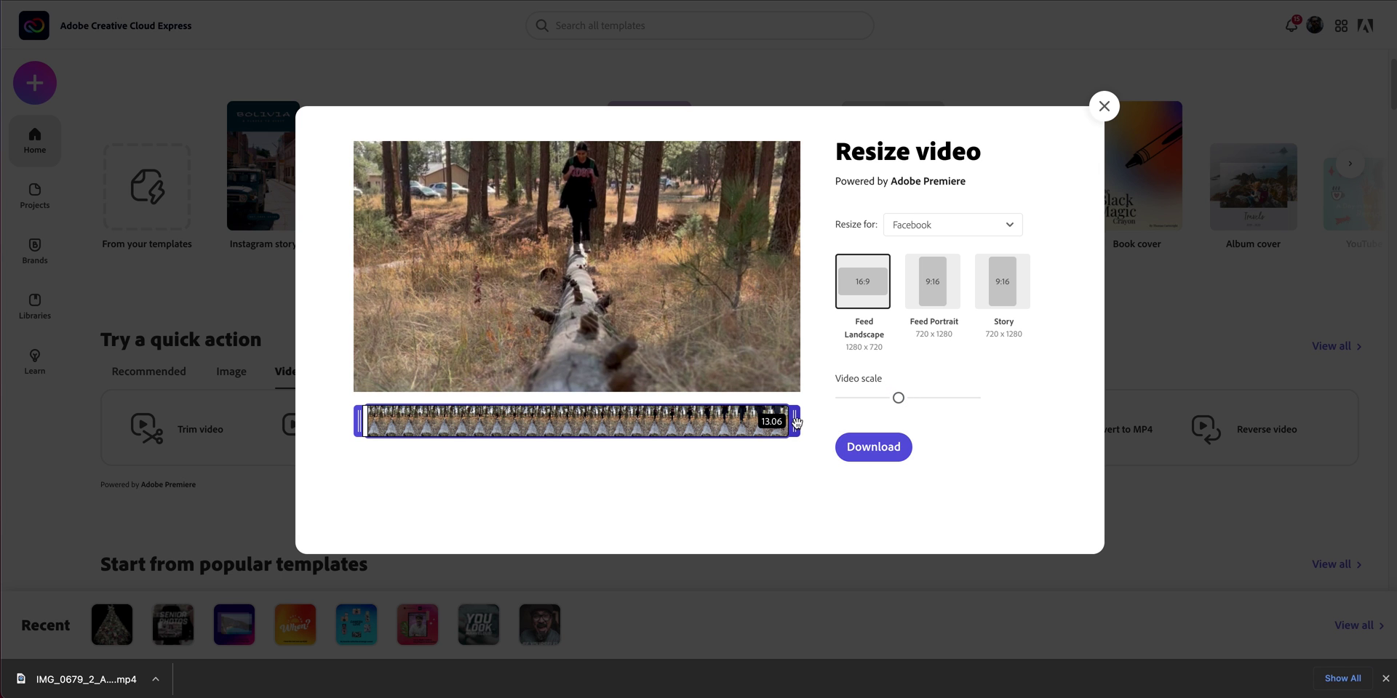
- Trim the end of the clip to a length of about 11.13 seconds and download the resized video
drag(782, 425, 732, 436)
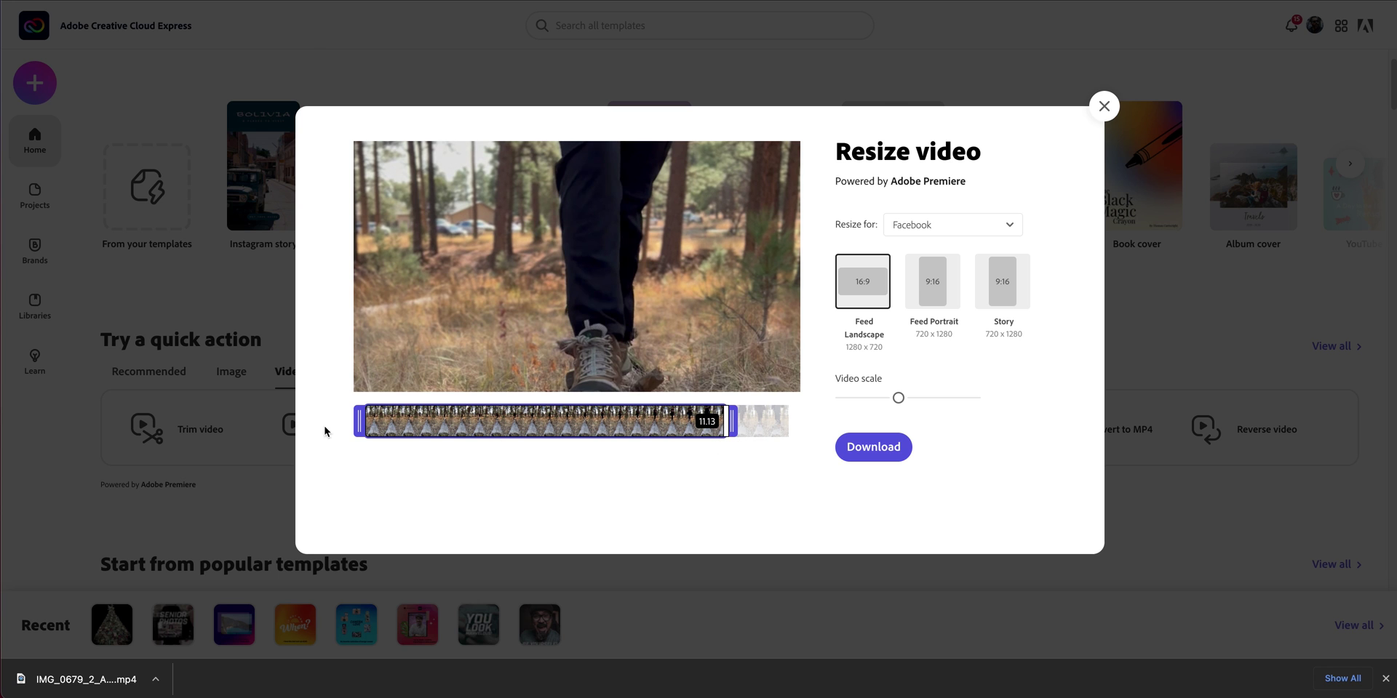
click(859, 447)
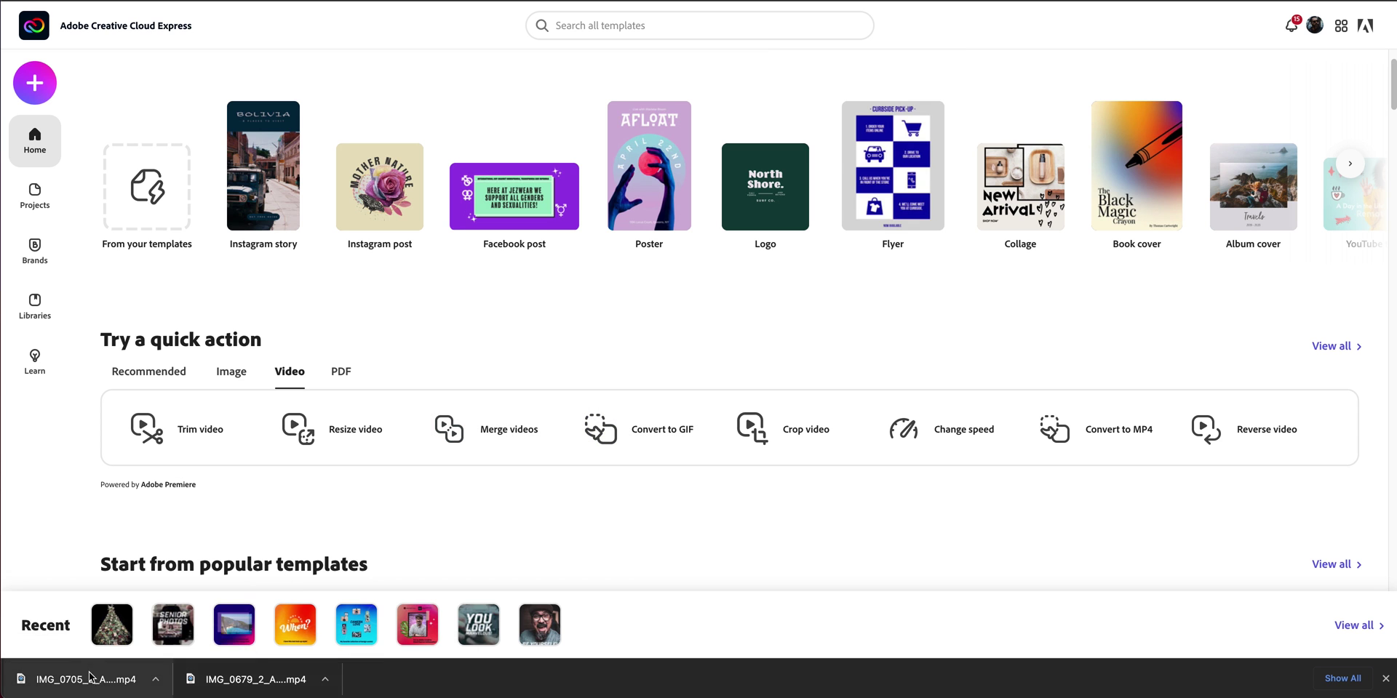
- Open the downloaded IMG_0705_2_AdobeCreativeCloudExpress.mp4 and play it to check the resized result
click(93, 679)
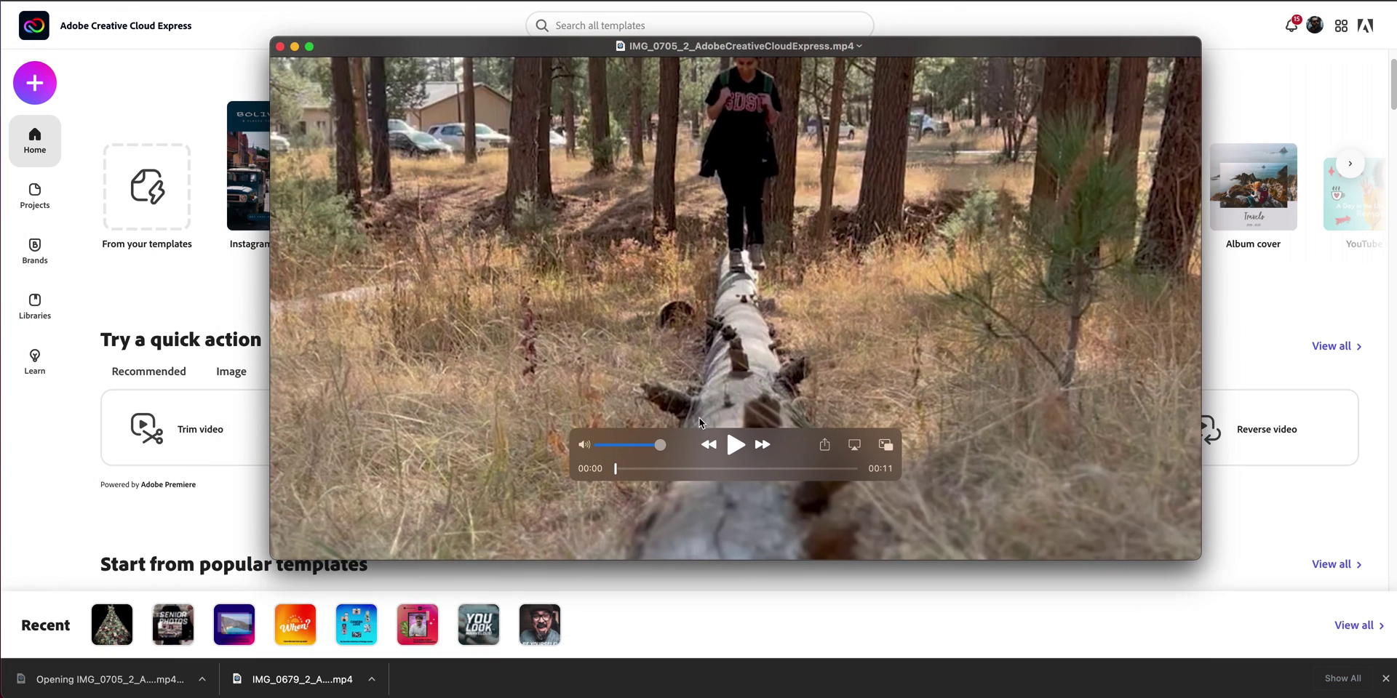
click(735, 445)
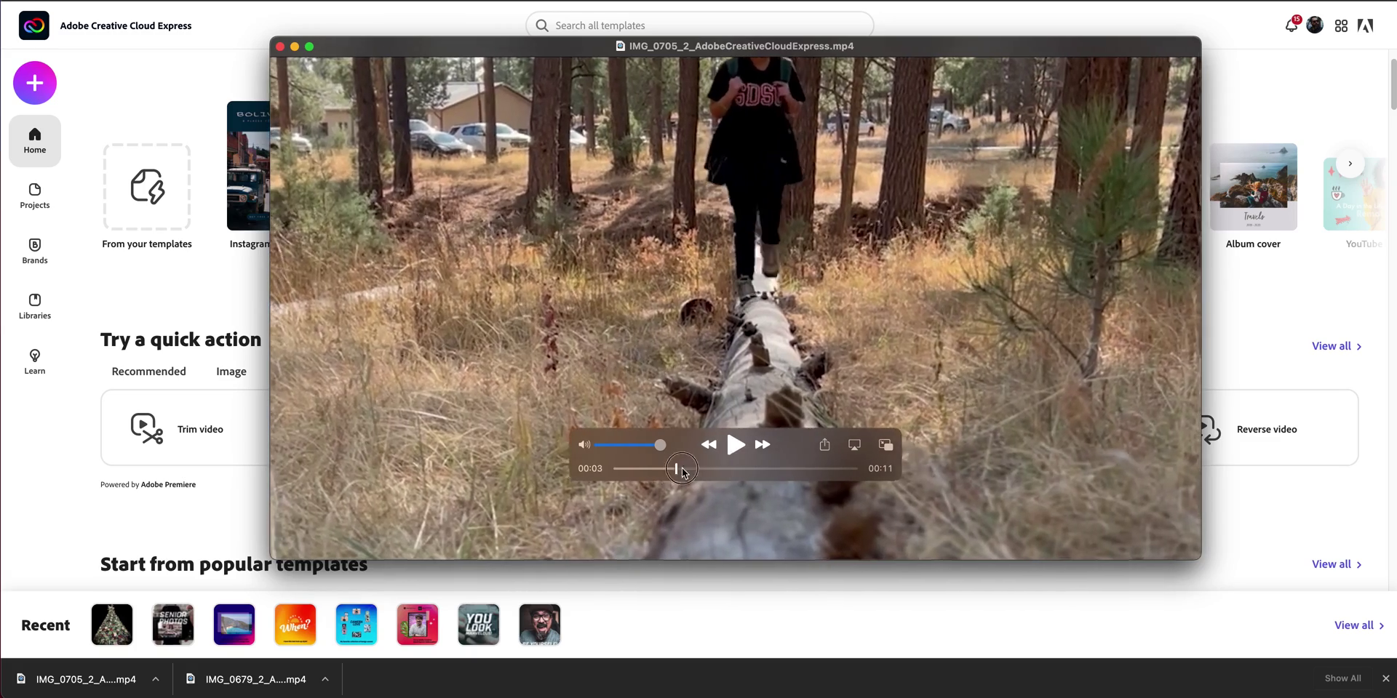
- Scrub through the resized log-walking video to check it, close it and dismiss the browser's download list
click(793, 470)
drag(793, 469, 554, 469)
key(space)
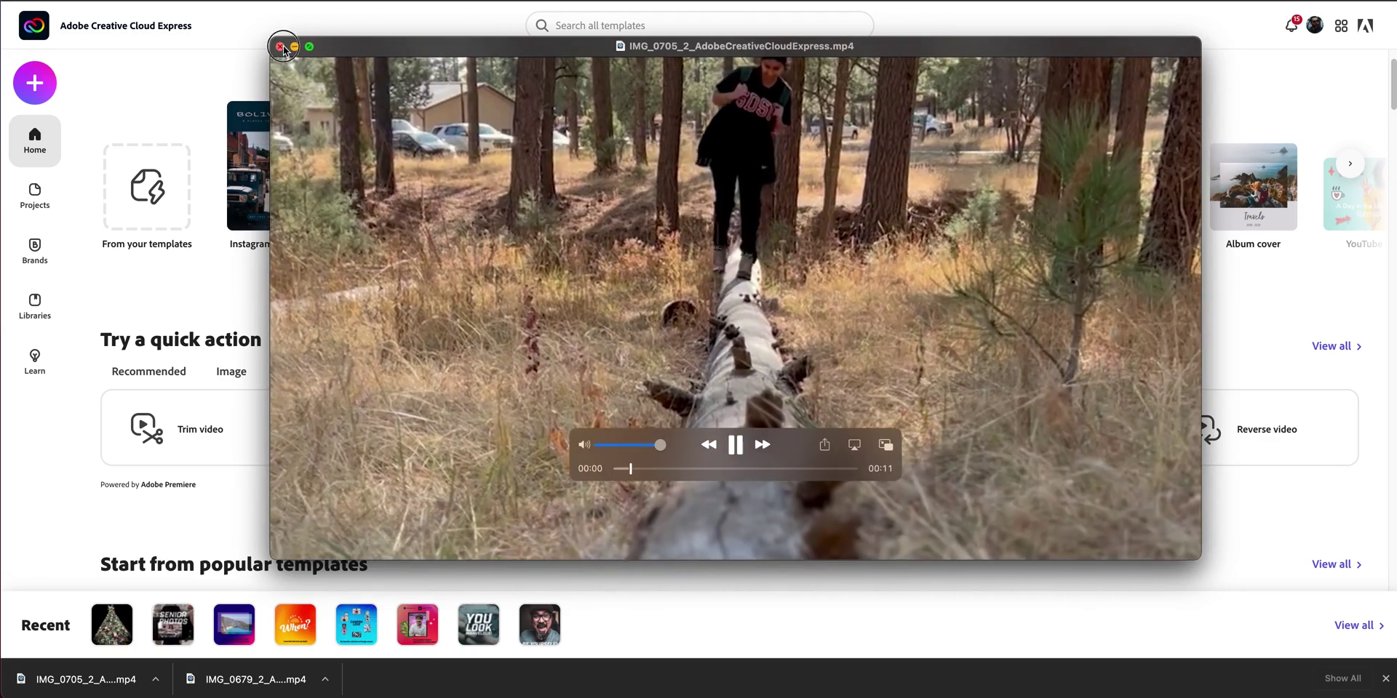
click(280, 46)
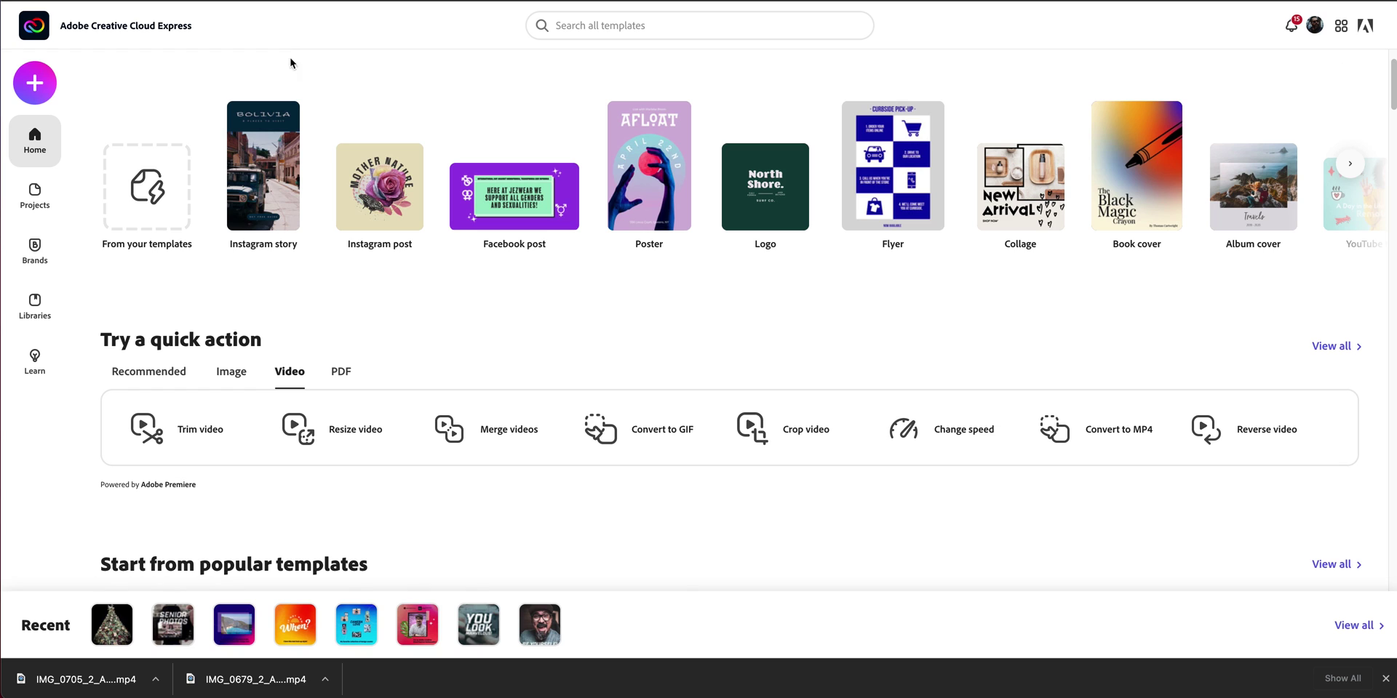
click(1384, 680)
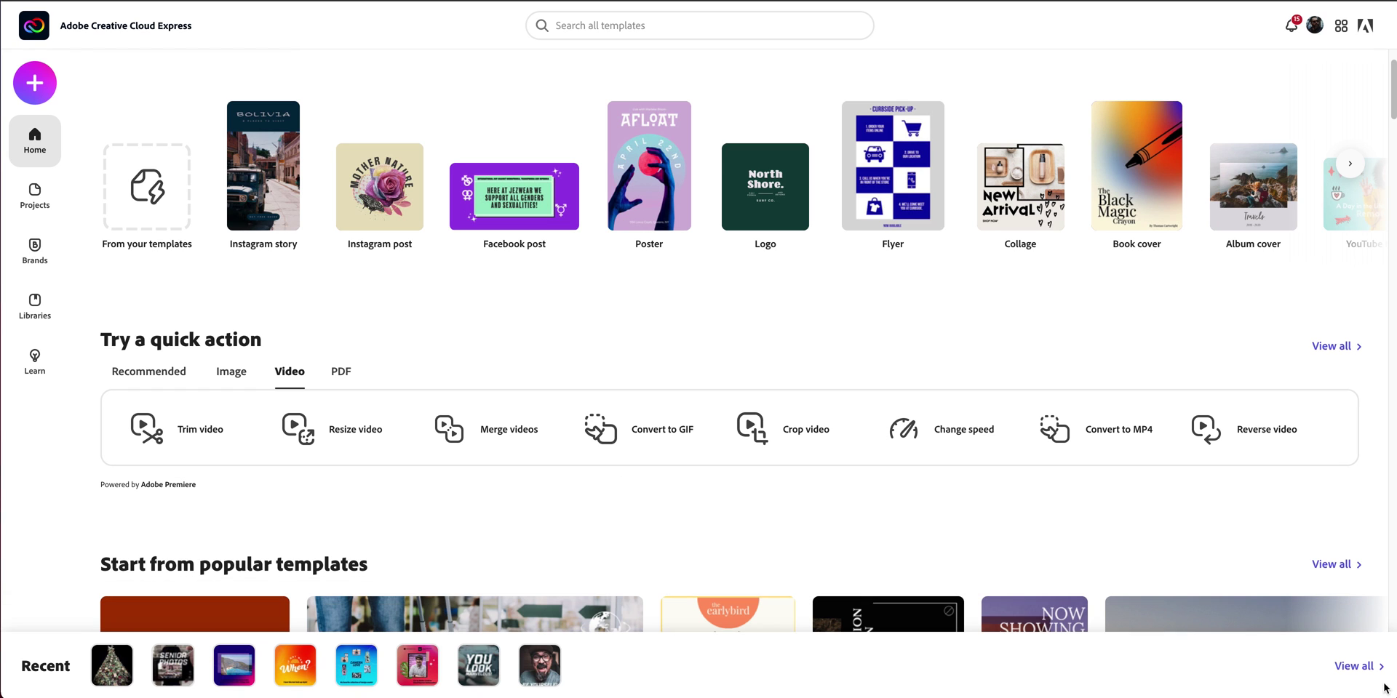
- Start the Merge videos quick action and add the clips IMG_0688.mov to IMG_0691.mov from the untitled folder
click(496, 435)
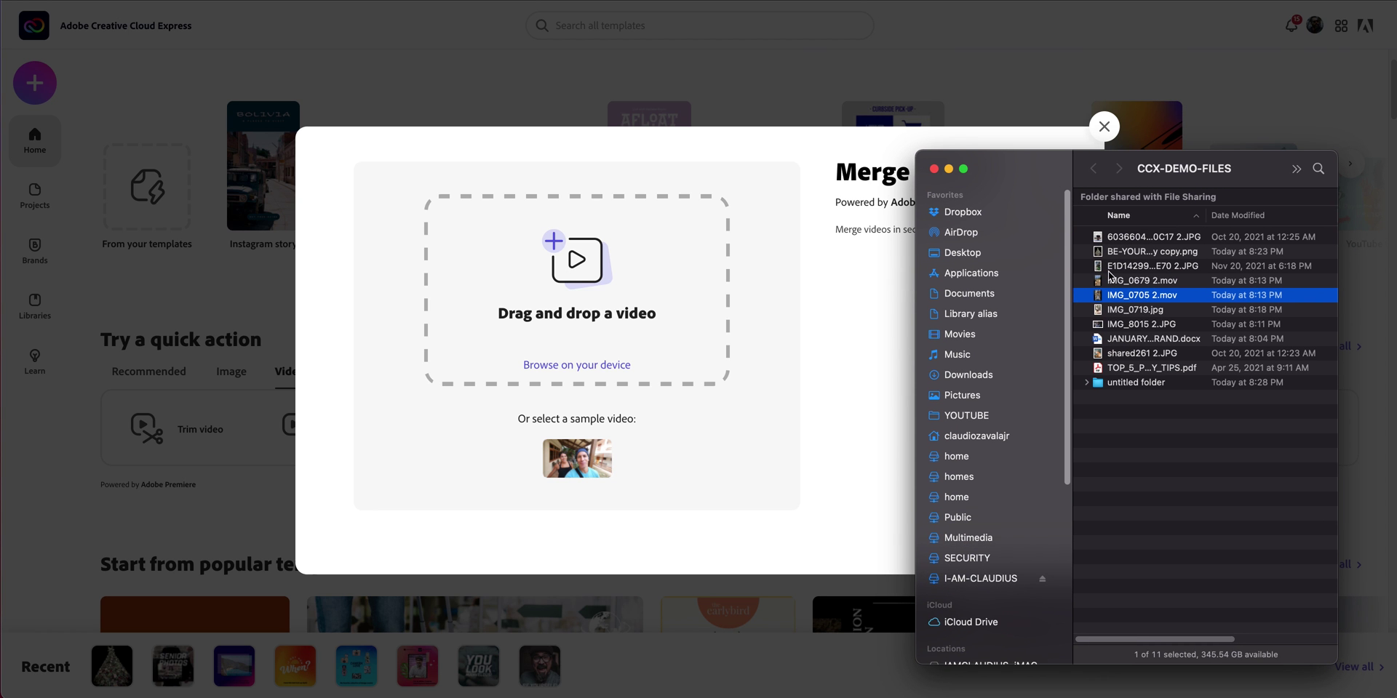
double_click(1133, 386)
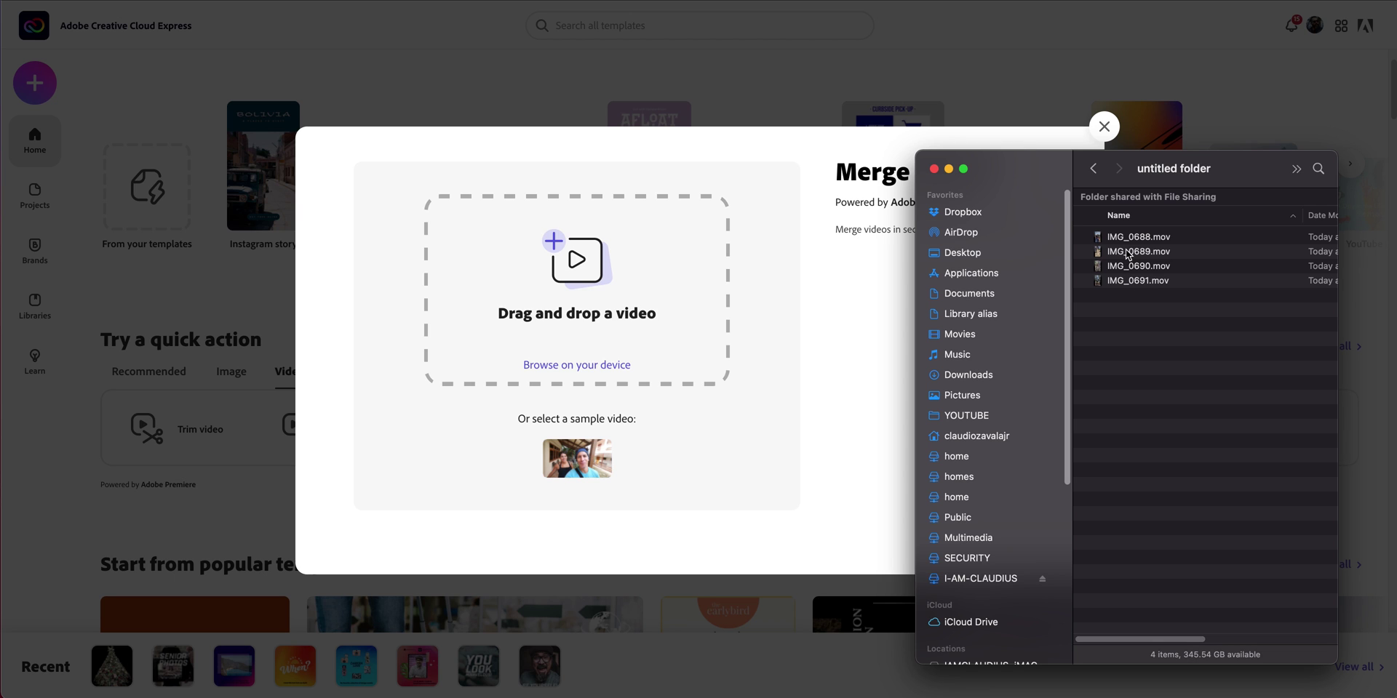
click(1135, 299)
drag(1135, 298, 530, 306)
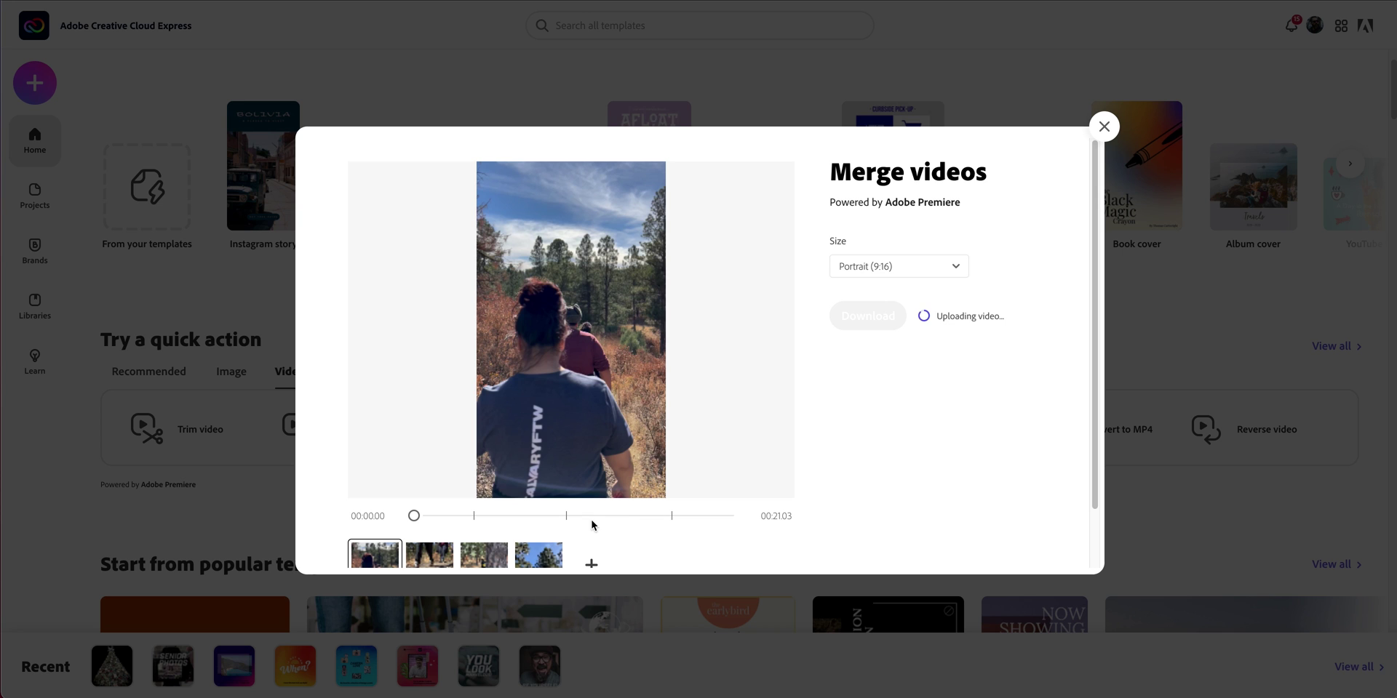
- Open the trim settings of the first clip in the merge and leave them without trimming
scroll(757, 533, down, 2)
mouse_move(434, 512)
mouse_down()
mouse_move(357, 514)
mouse_move(426, 516)
mouse_up()
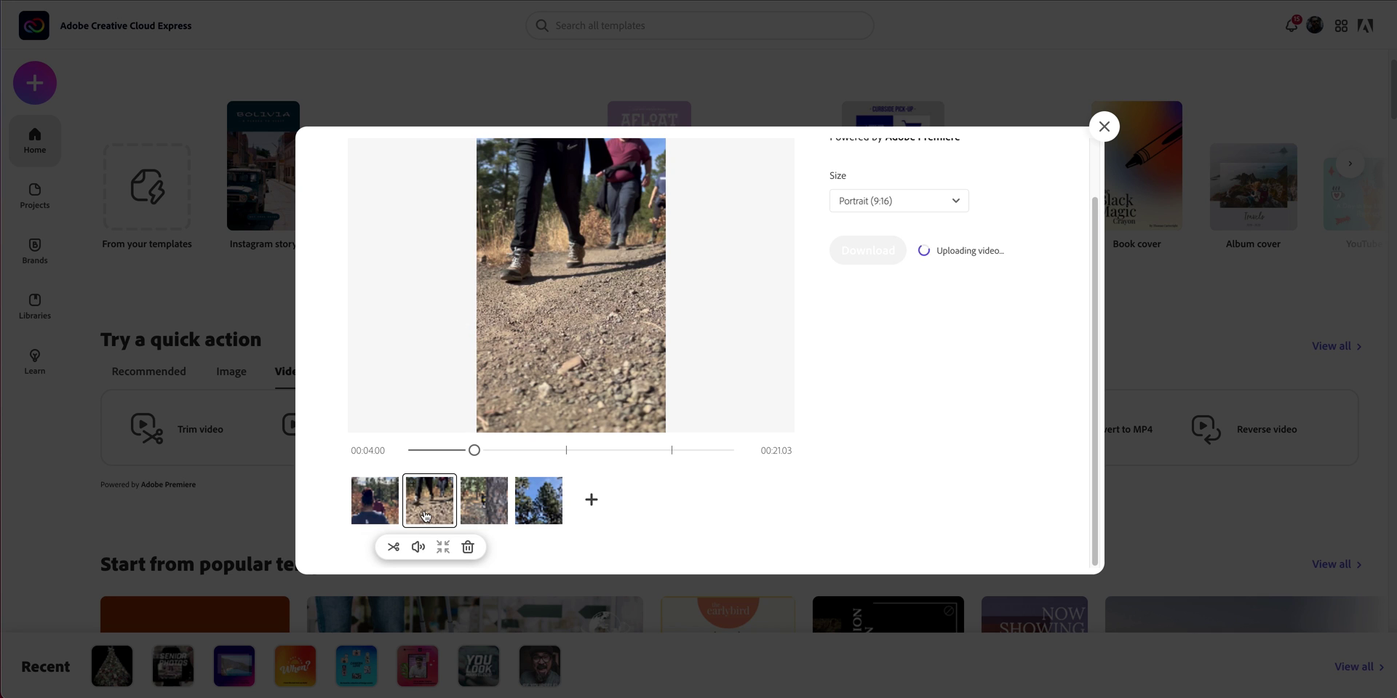
click(384, 515)
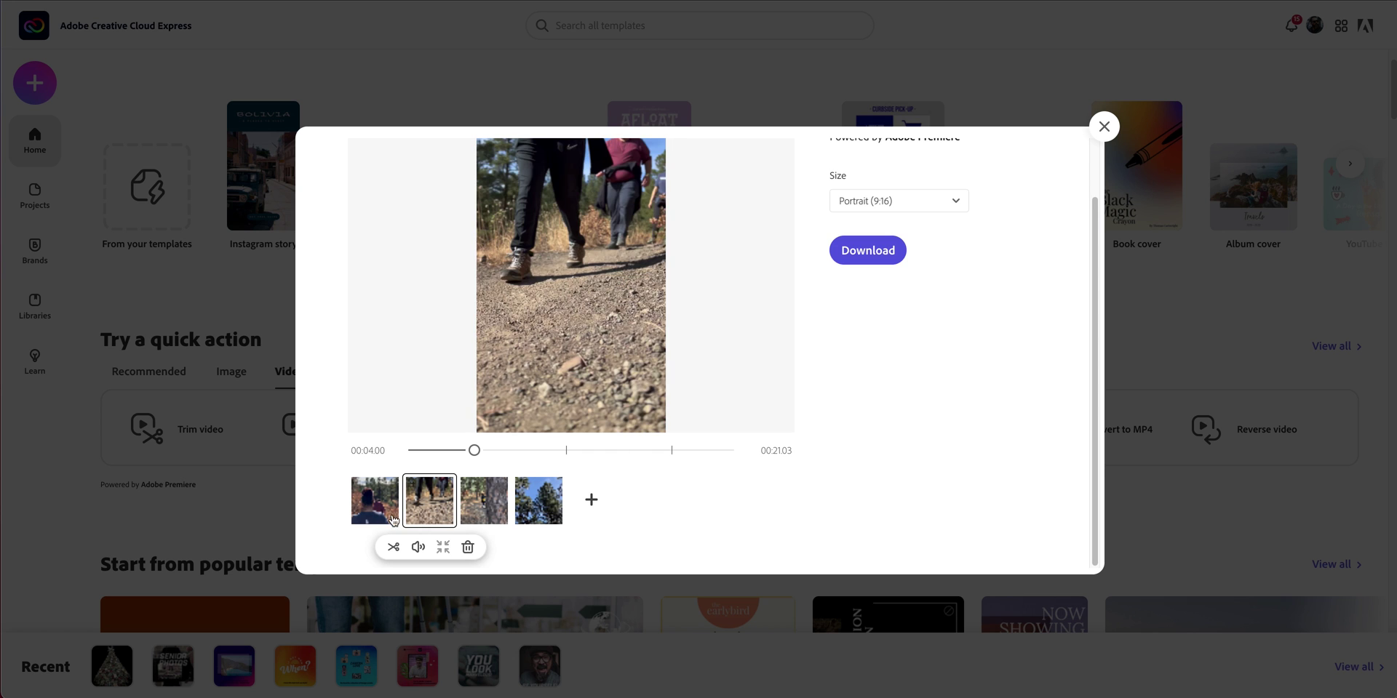
click(347, 547)
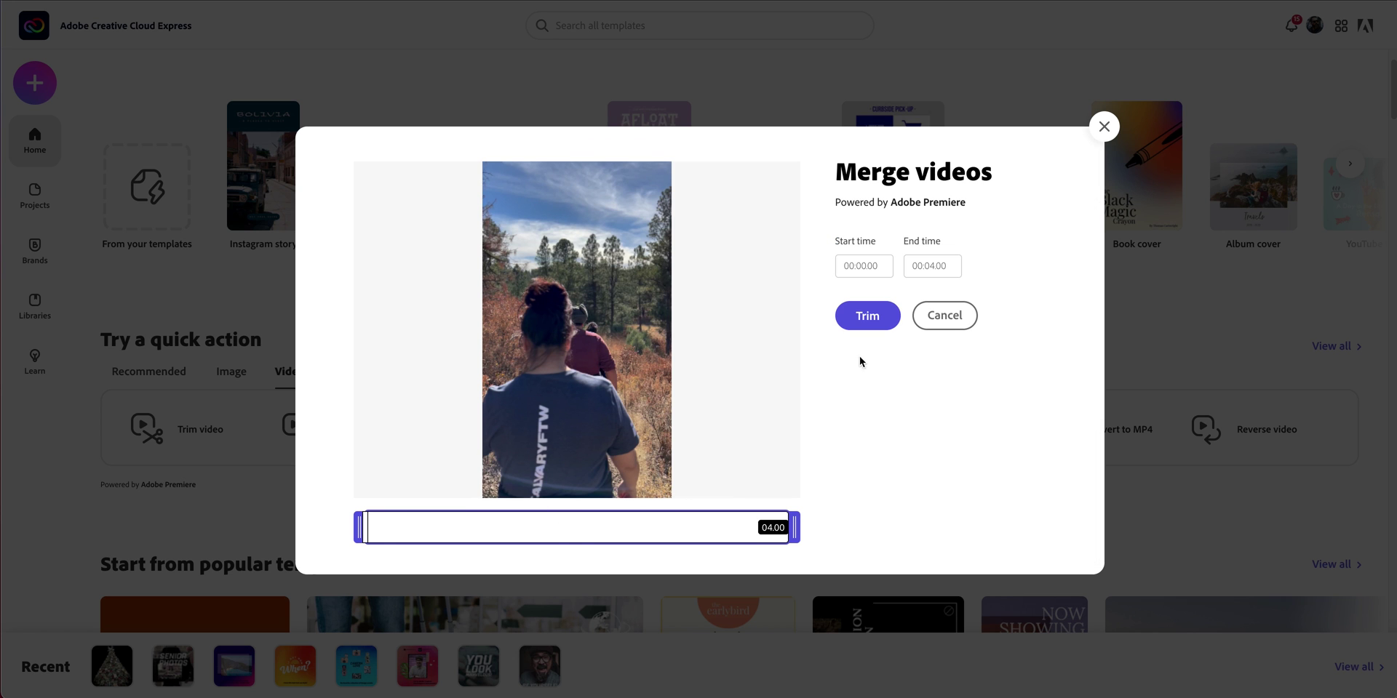
click(951, 317)
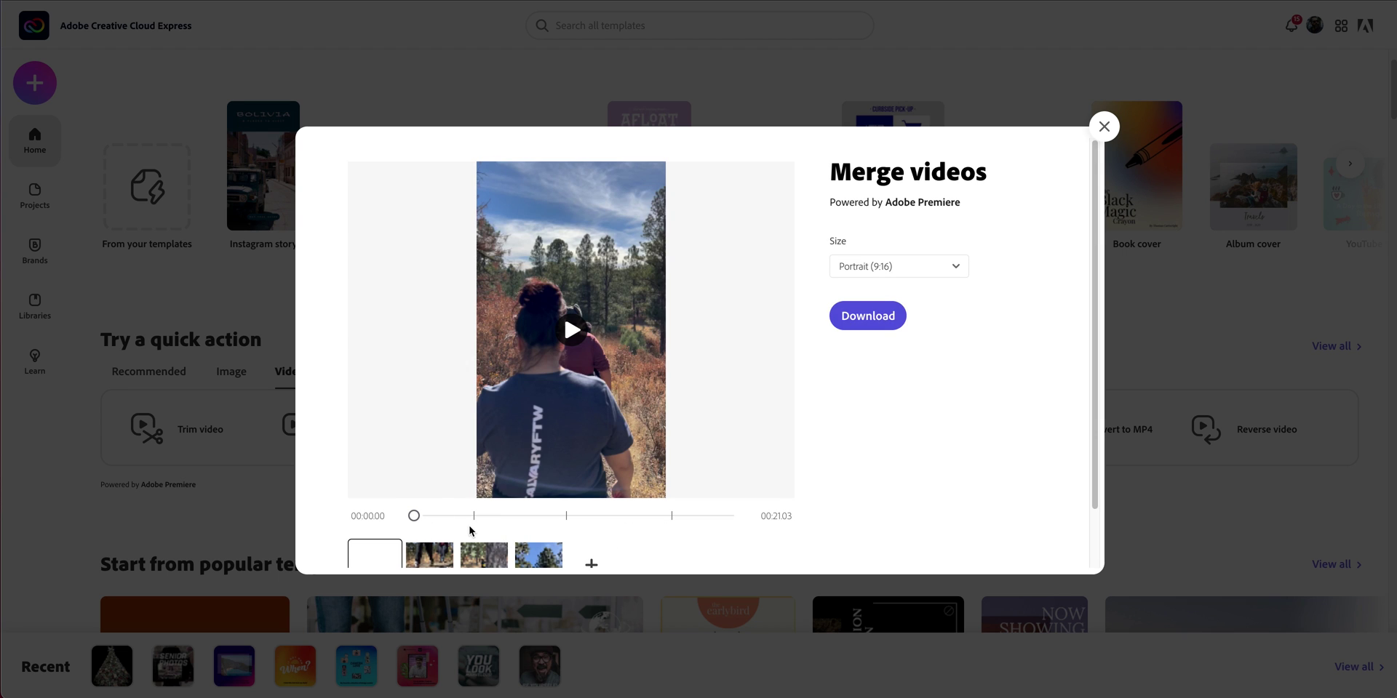
- Step through the four clips of the merge one by one to review them, ending on the first clip
scroll(608, 536, down, 1)
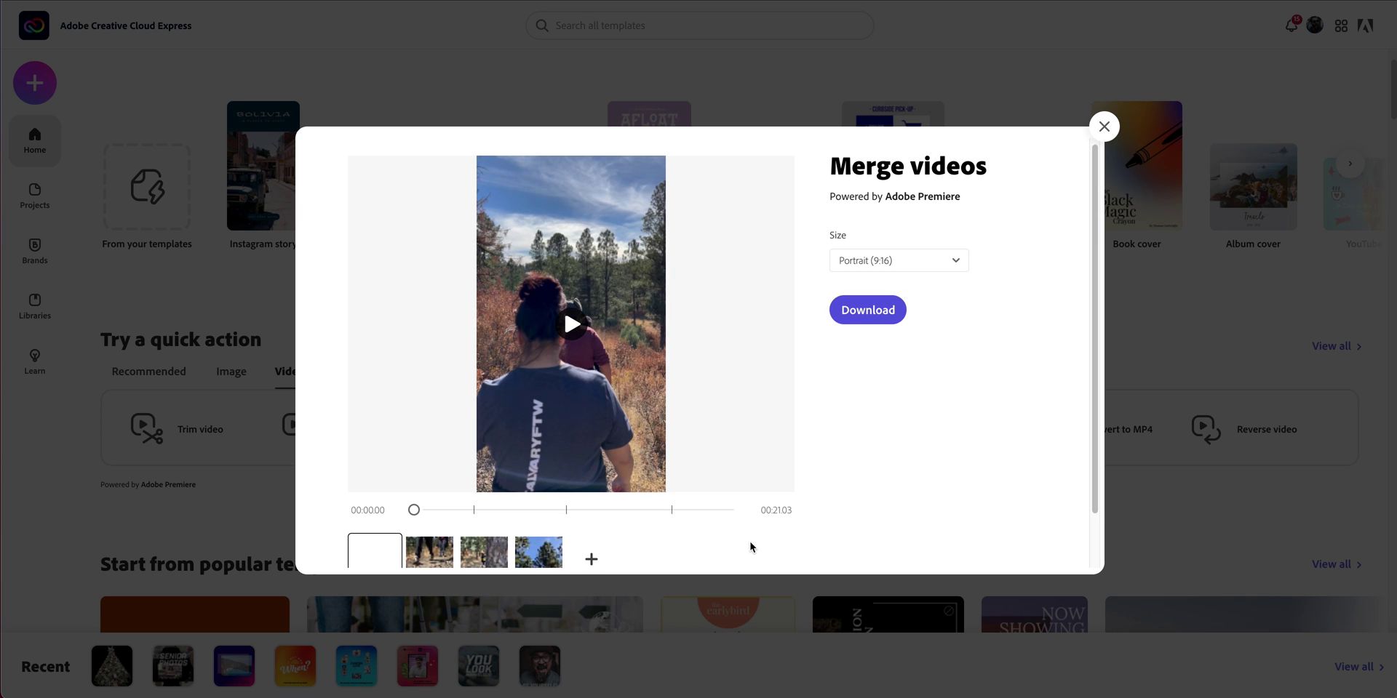
scroll(789, 518, down, 2)
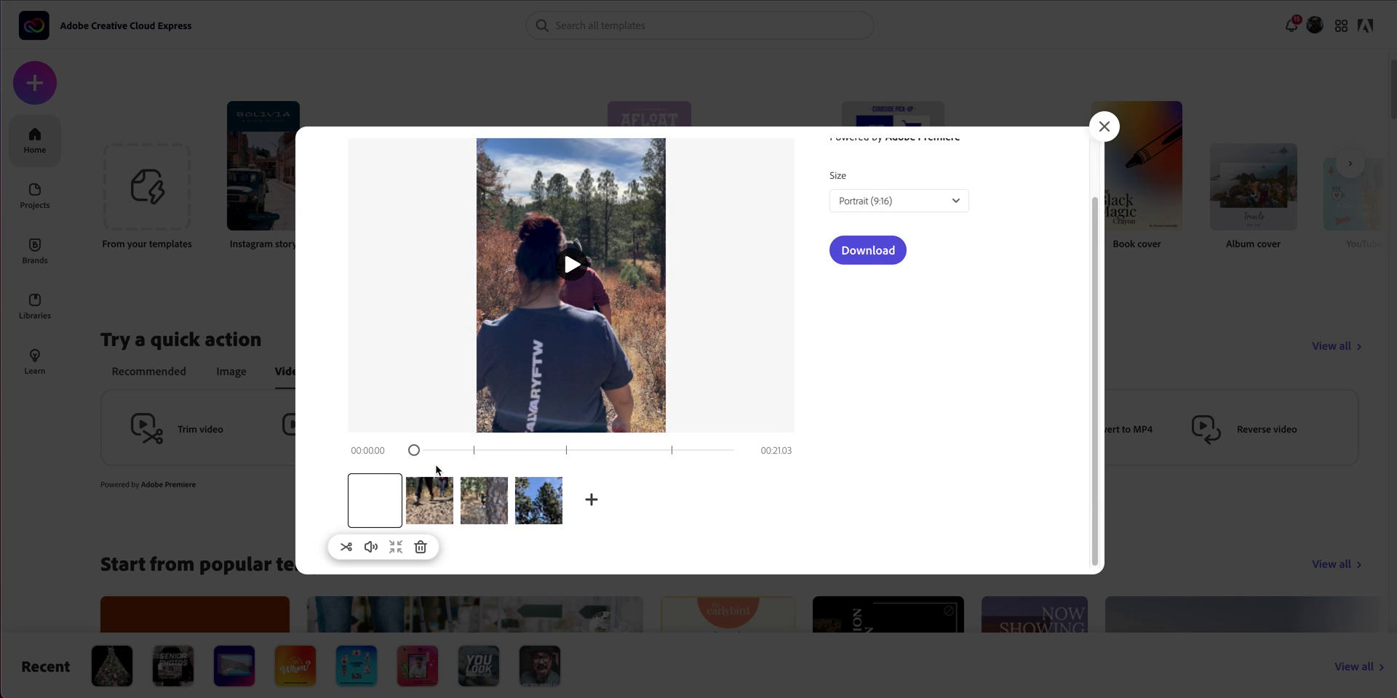
click(436, 506)
click(538, 502)
click(483, 502)
click(424, 507)
click(376, 501)
scroll(869, 379, up, 2)
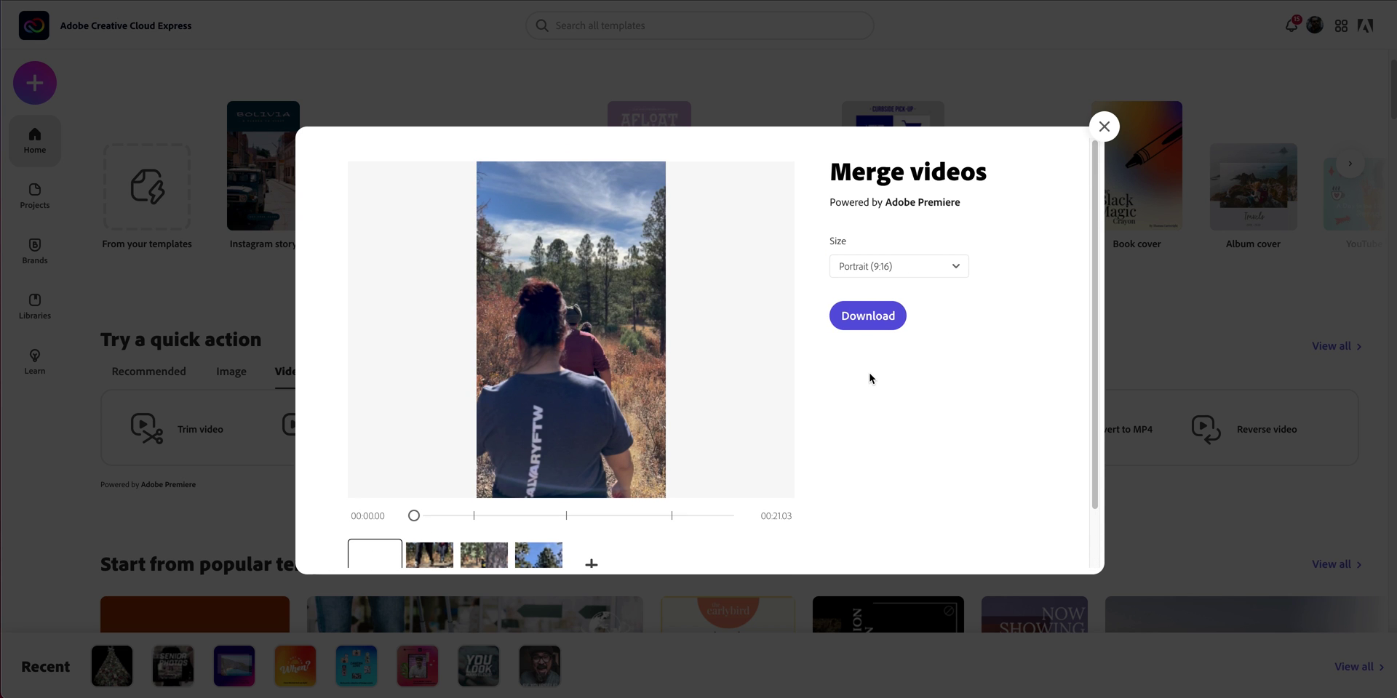
- Review the size options, keep Portrait (9:16), download the merged video and close the confirmation
click(909, 273)
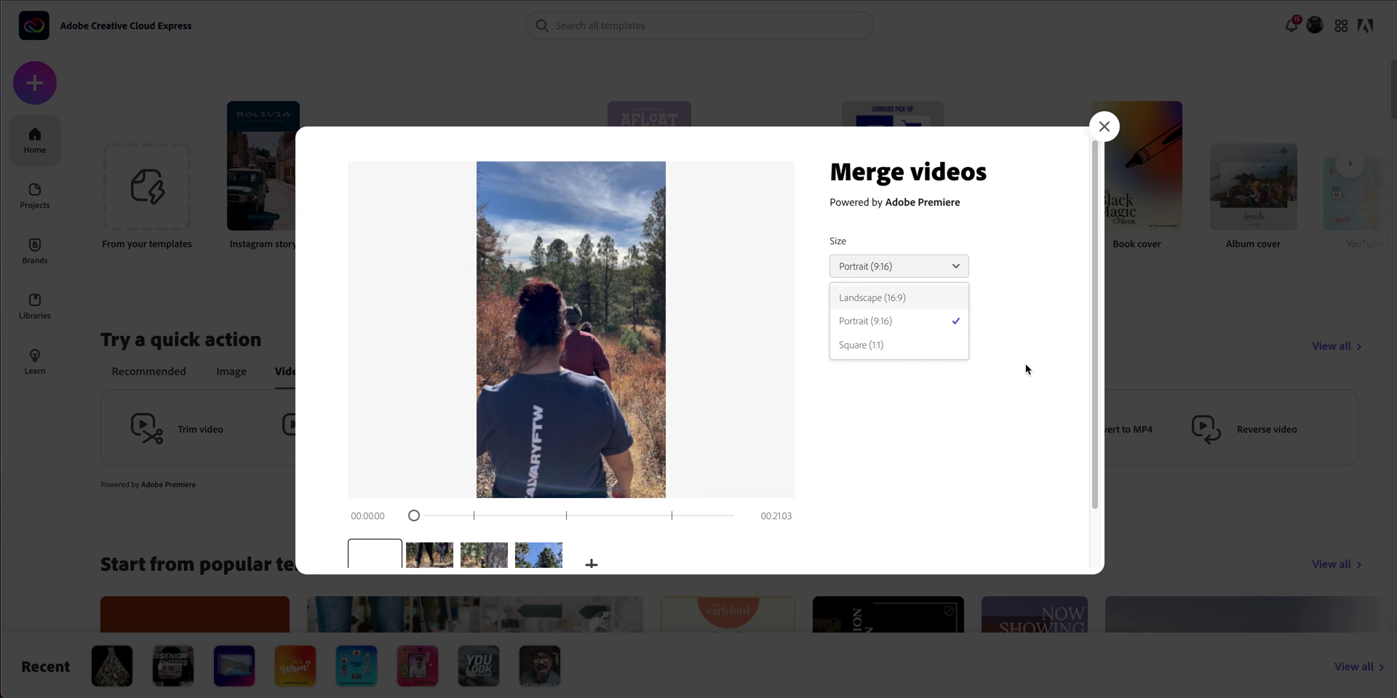
click(934, 347)
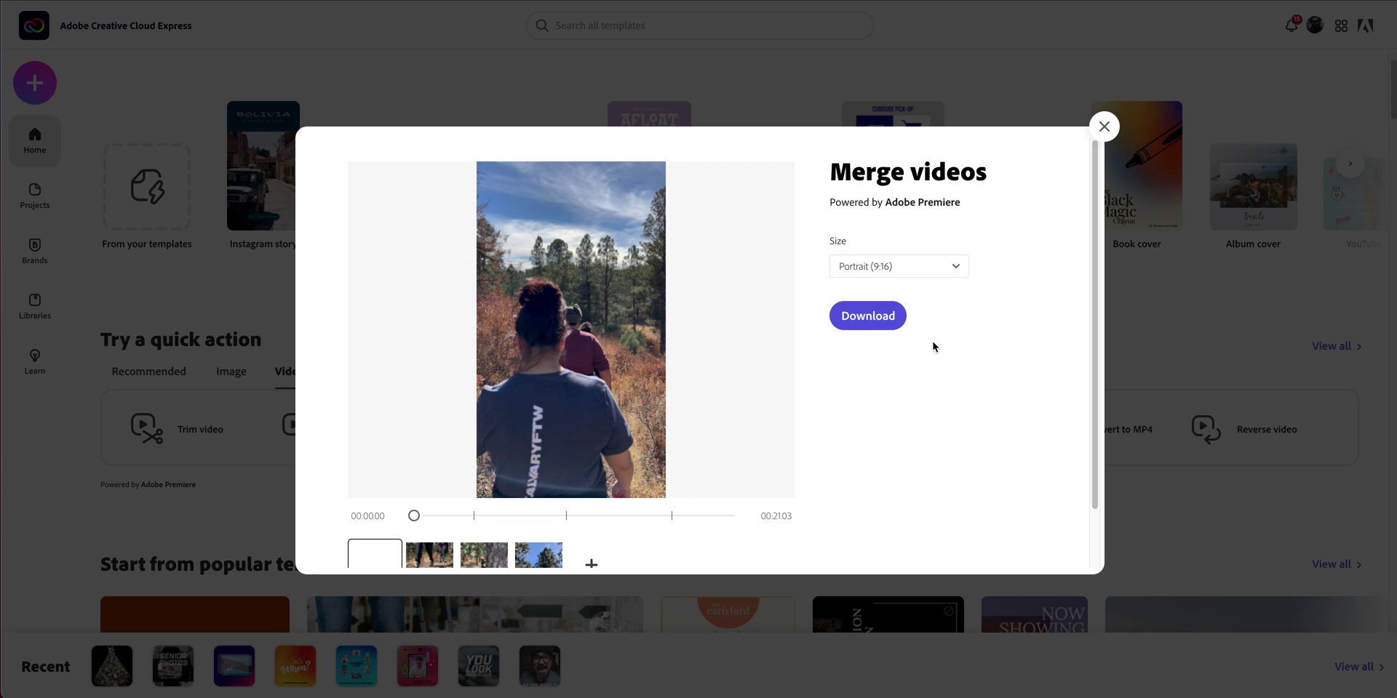
click(873, 328)
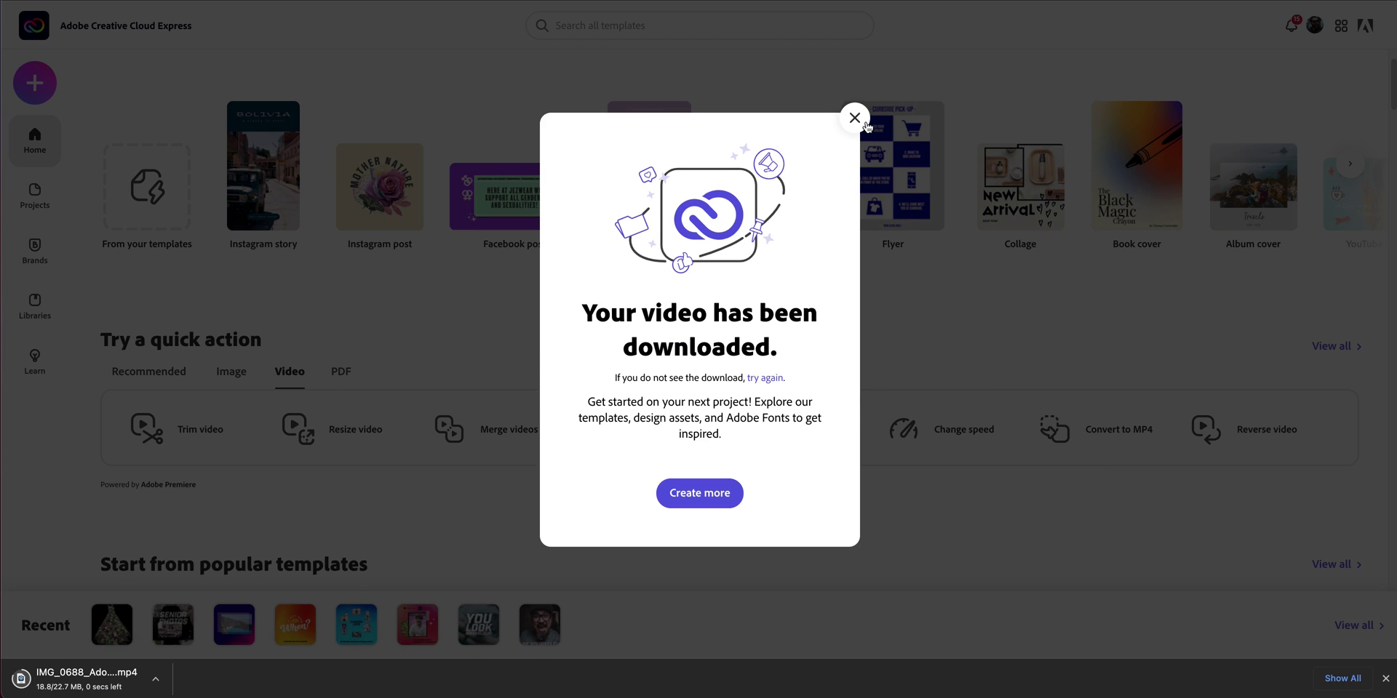
click(852, 118)
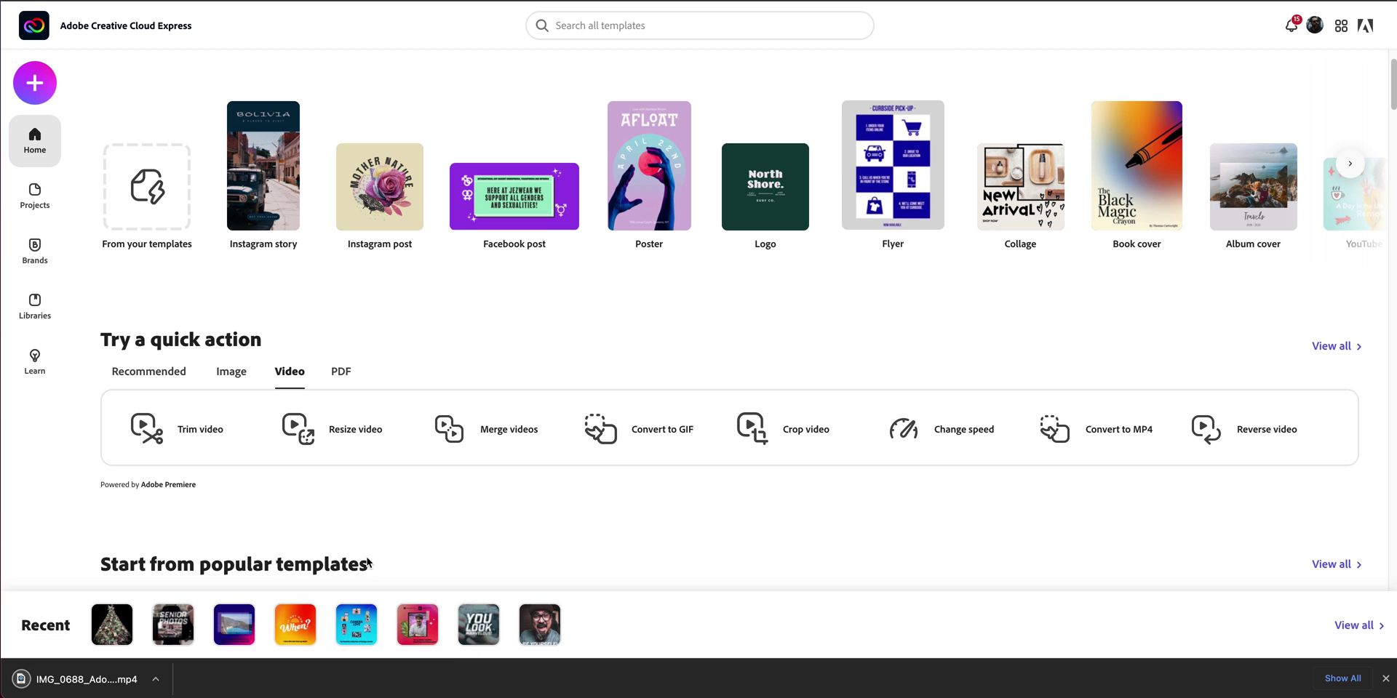
- Open the downloaded IMG_0688_AdobeCreativeCloudExpress.mp4 in a smaller centred window, play it through to check the merge and close it
click(136, 684)
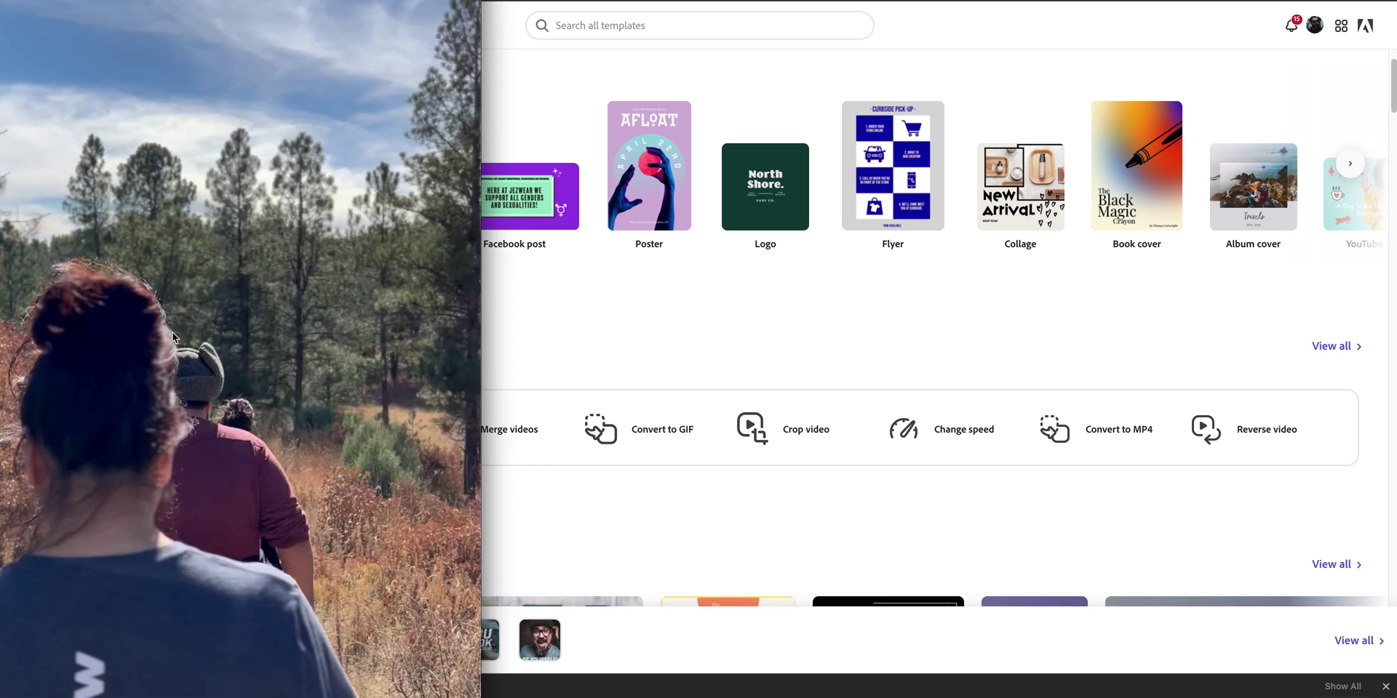
drag(480, 490, 259, 482)
drag(142, 284, 827, 434)
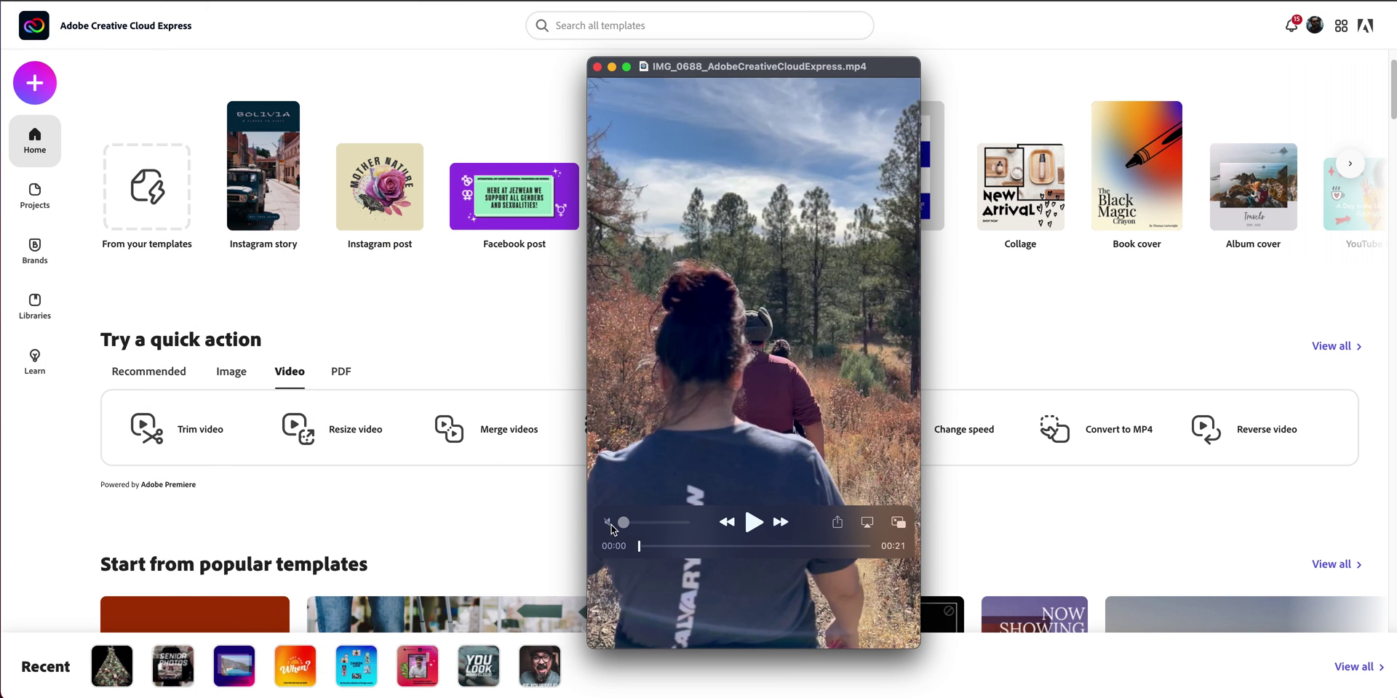
click(757, 528)
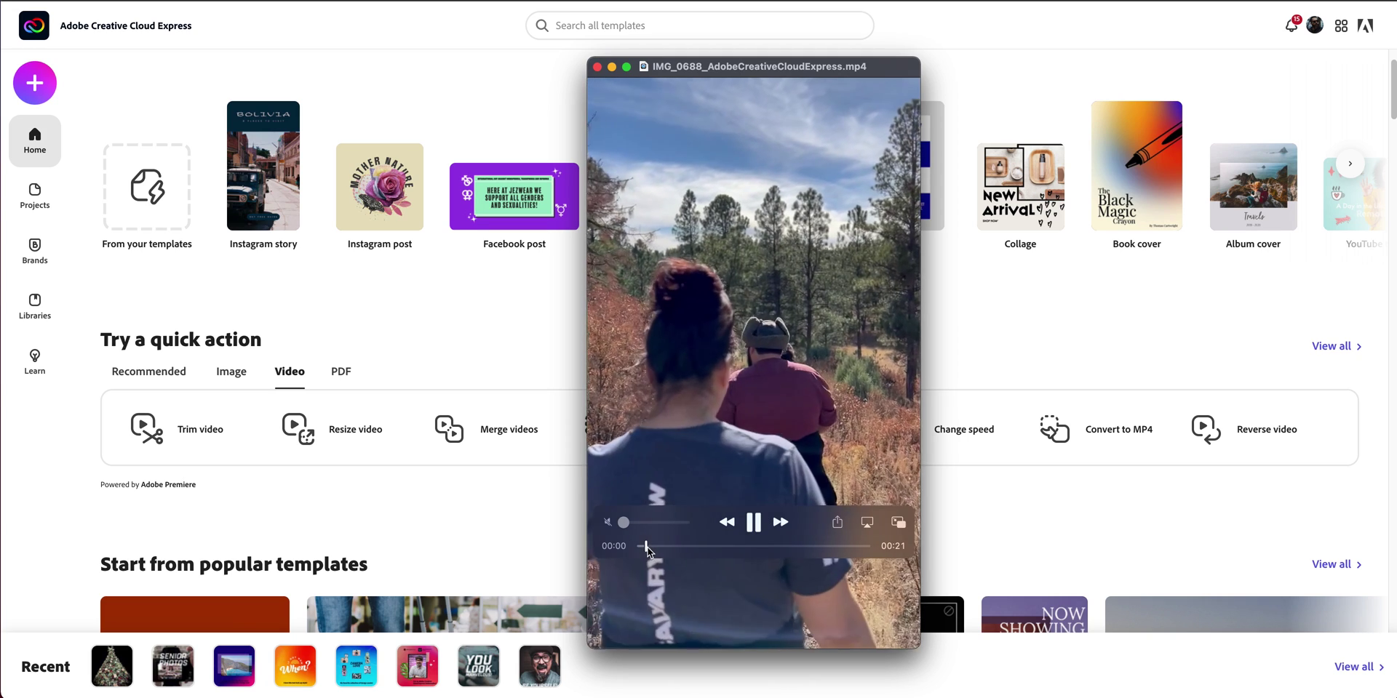
click(673, 547)
drag(673, 547, 771, 551)
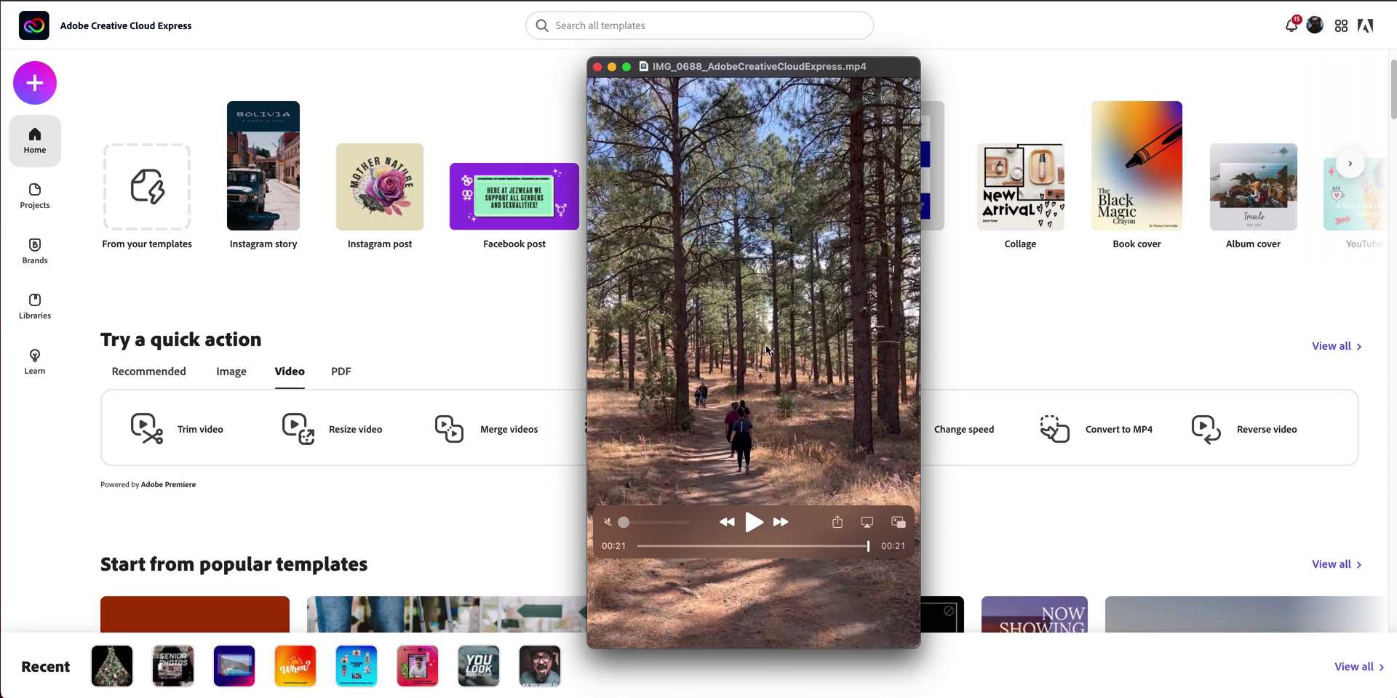
click(598, 67)
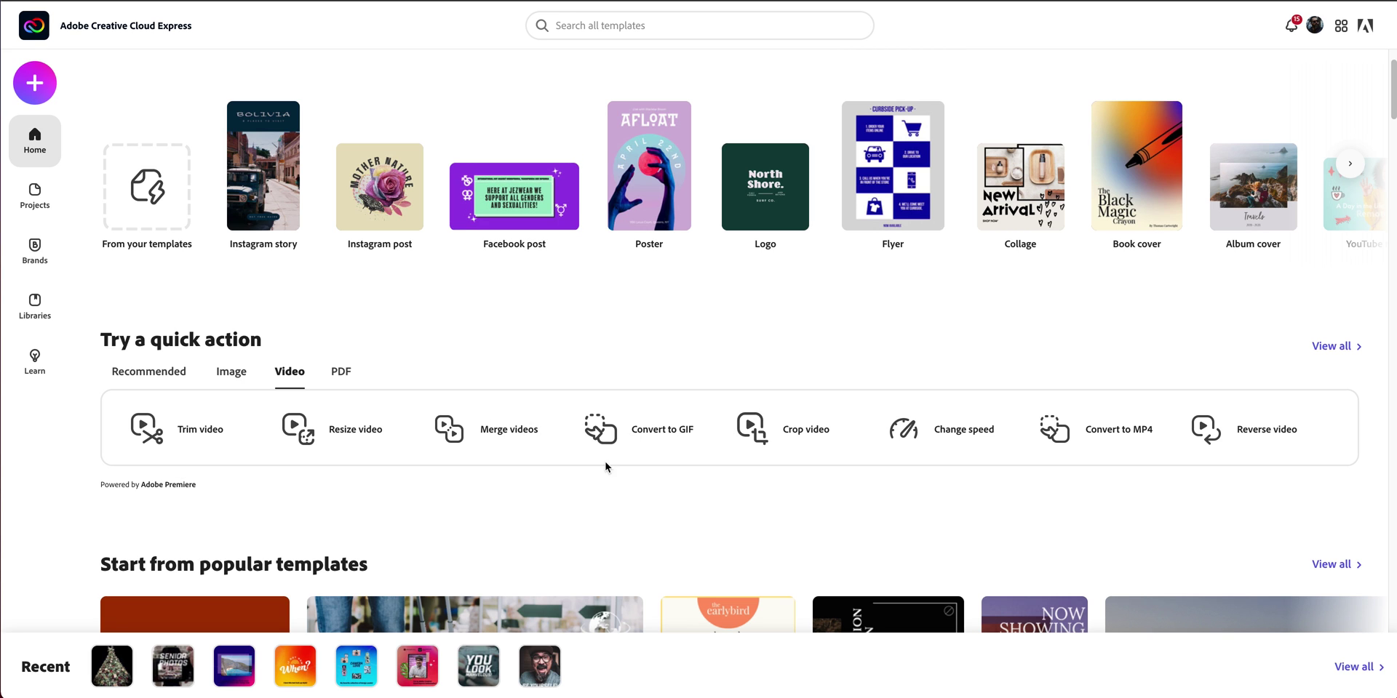
- Start the Convert to GIF quick action and load IMG_0705 2.mov from the CCX-DEMO-FILES folder after previewing it
click(655, 440)
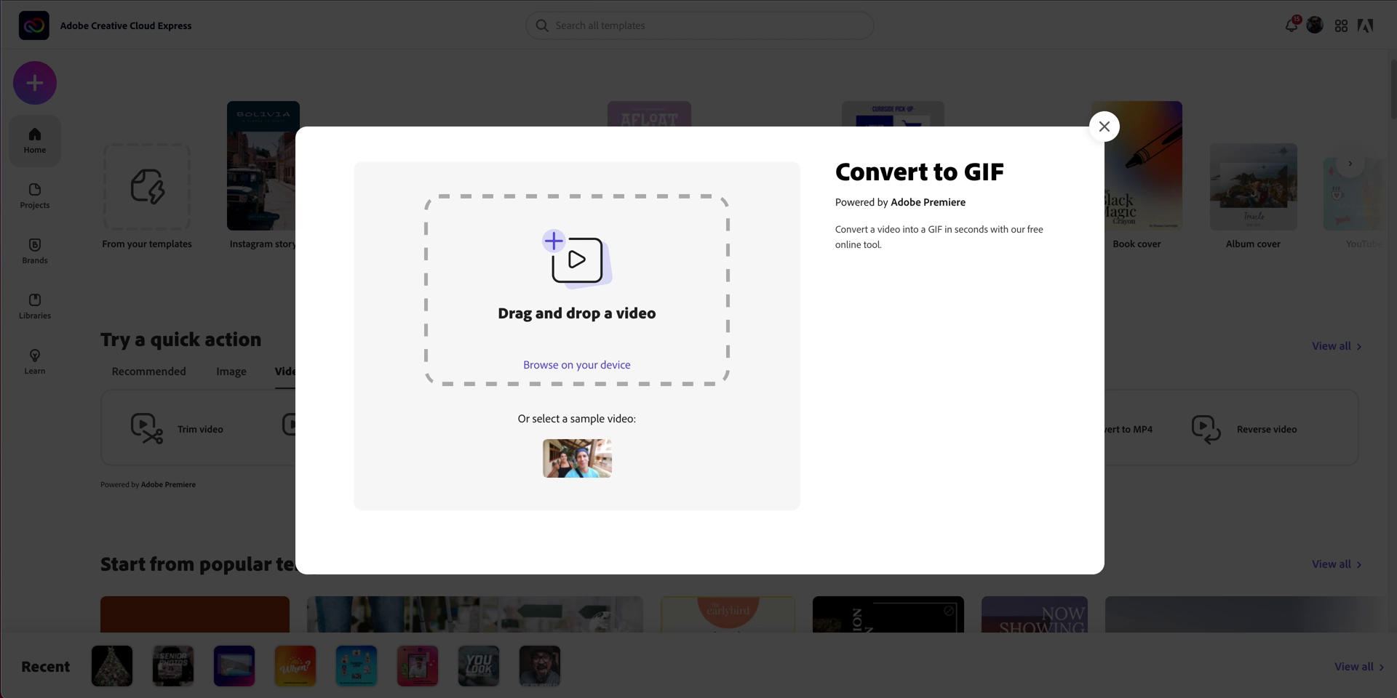
key(super+Tab)
click(1146, 349)
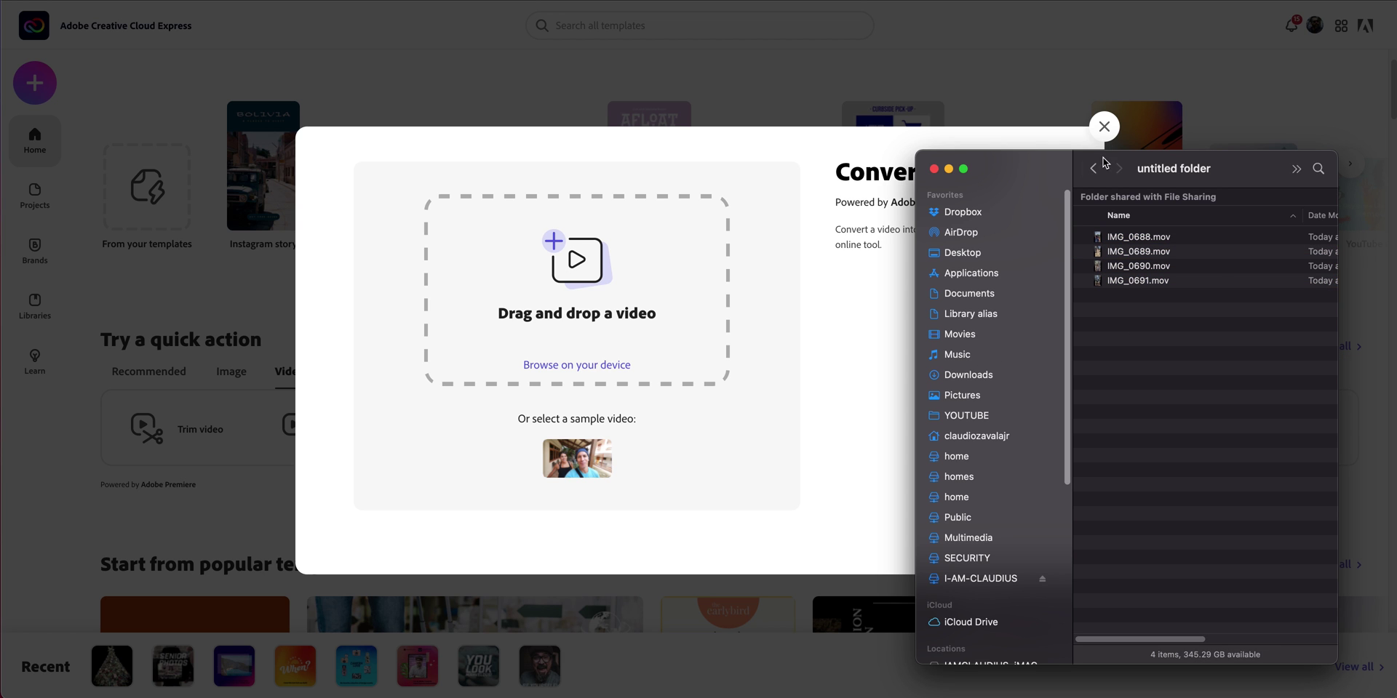
click(1099, 168)
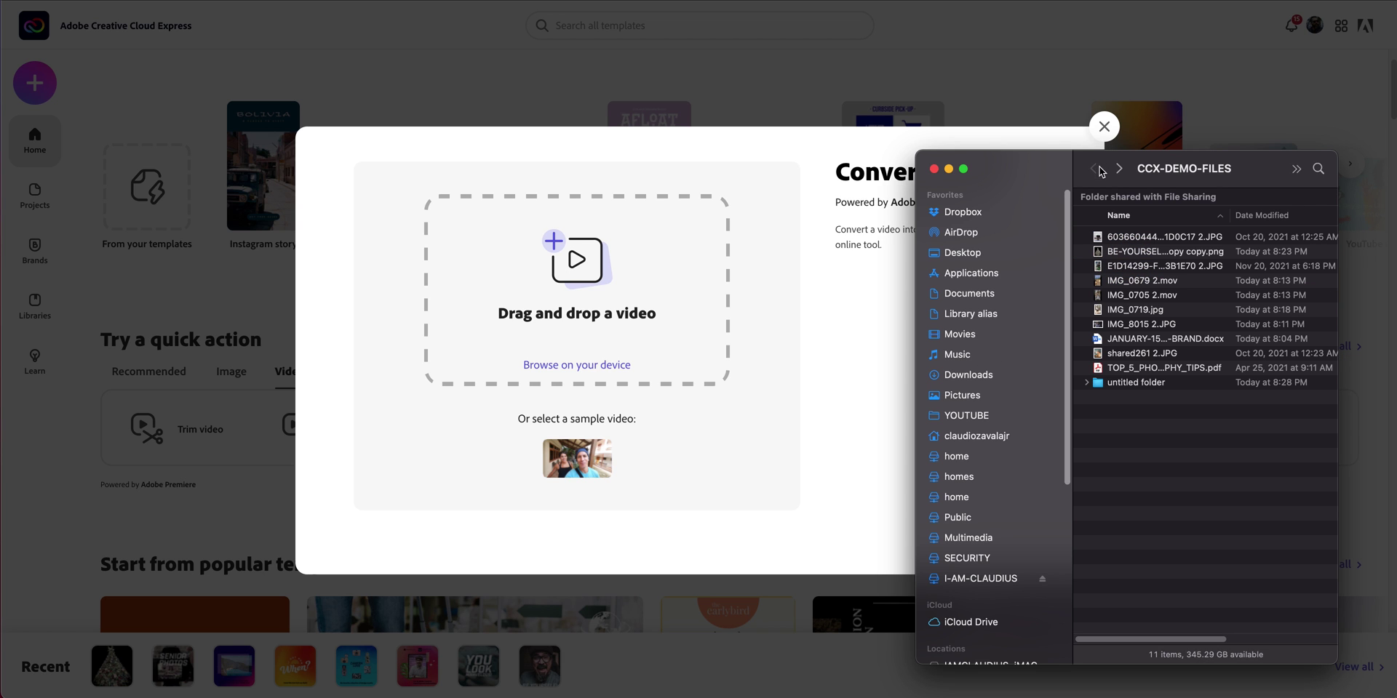
click(1140, 297)
key(space)
key(space)
drag(1125, 298, 612, 312)
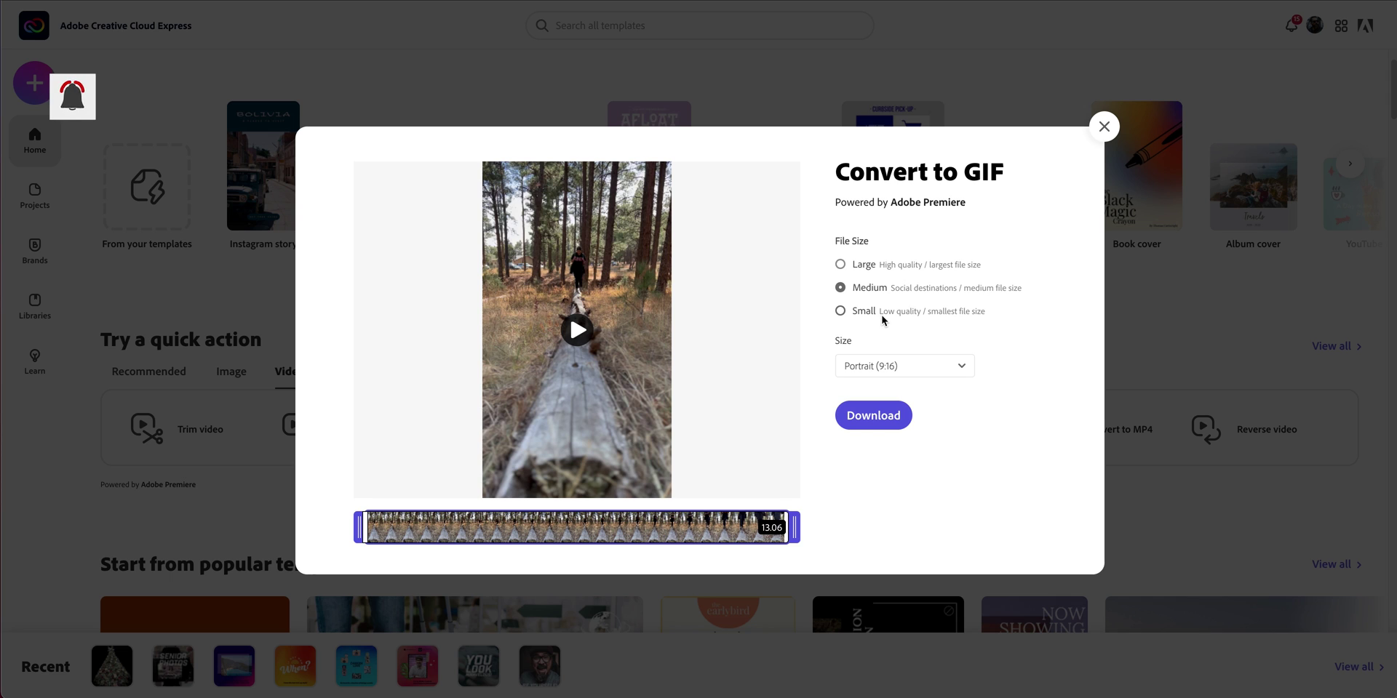
- Set the GIF size to Square (1:1), enable Fill screen and preview the video
click(916, 368)
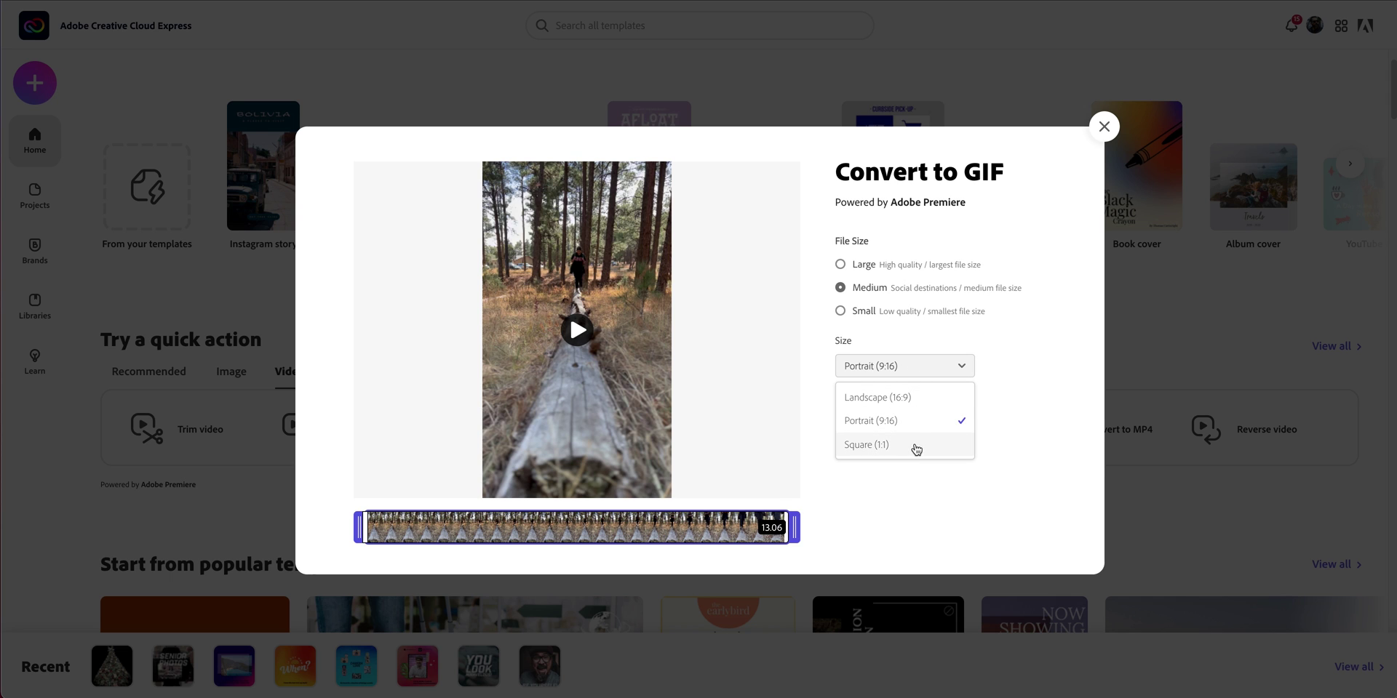
click(914, 446)
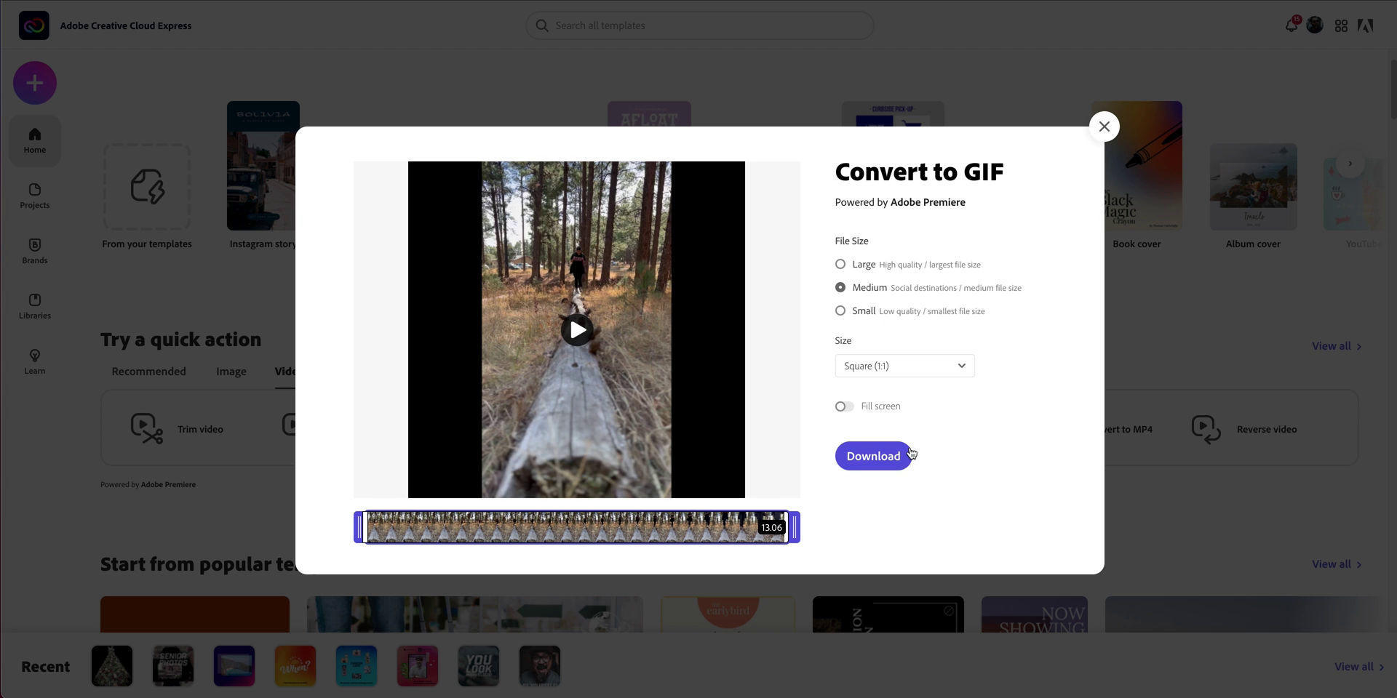
click(844, 407)
click(620, 391)
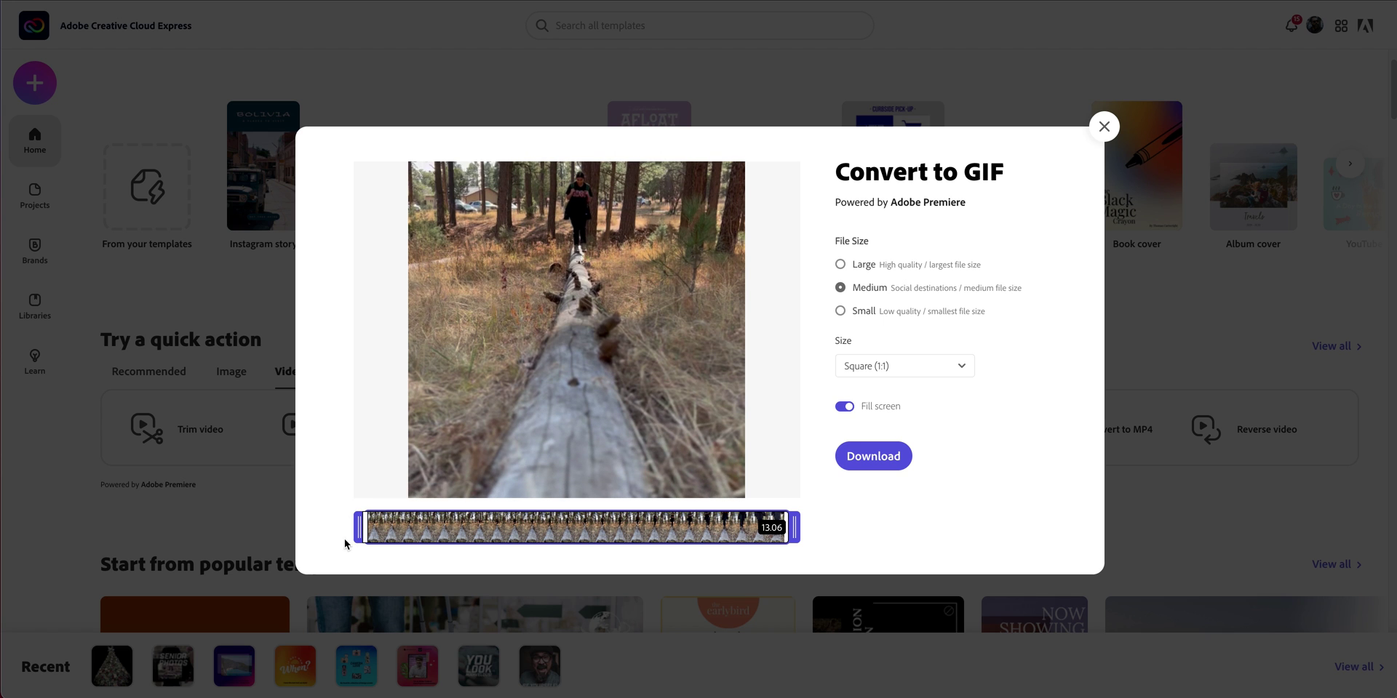
- Trim the end of the clip to a length of about 11.99 seconds, download the GIF and close the confirmation
drag(791, 529, 757, 538)
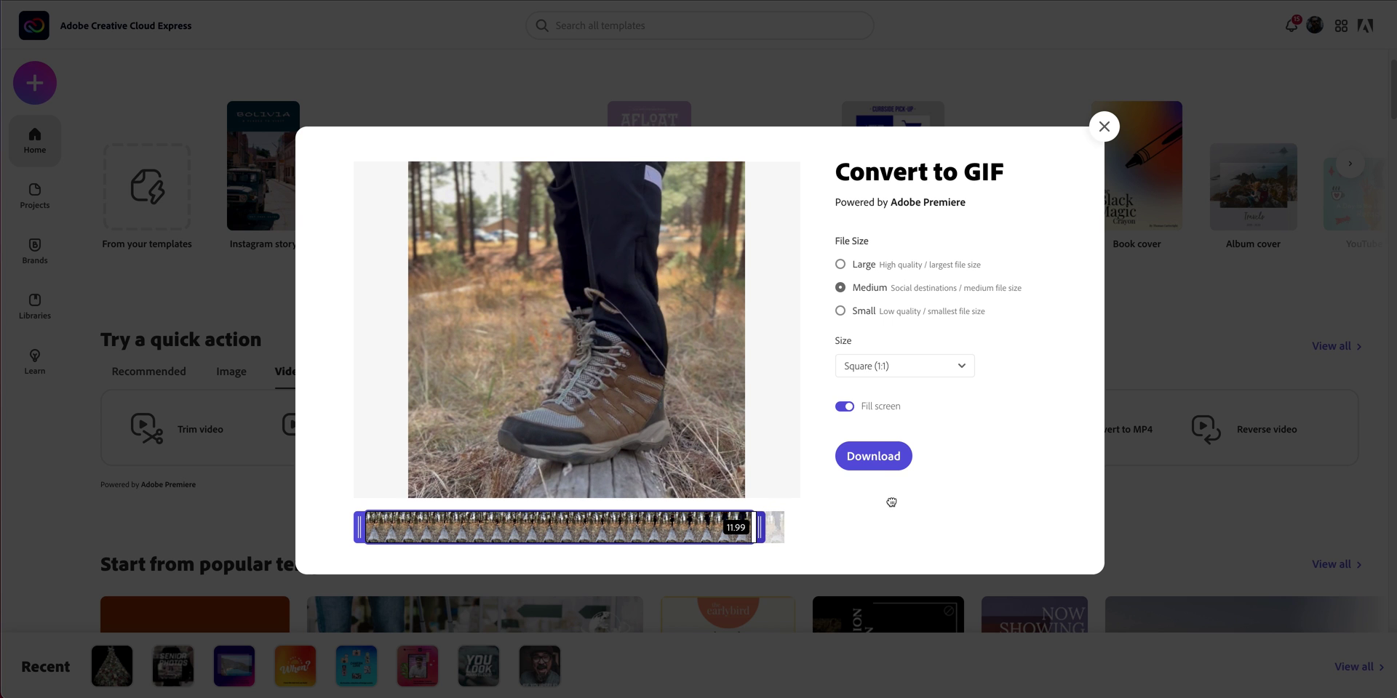
click(879, 466)
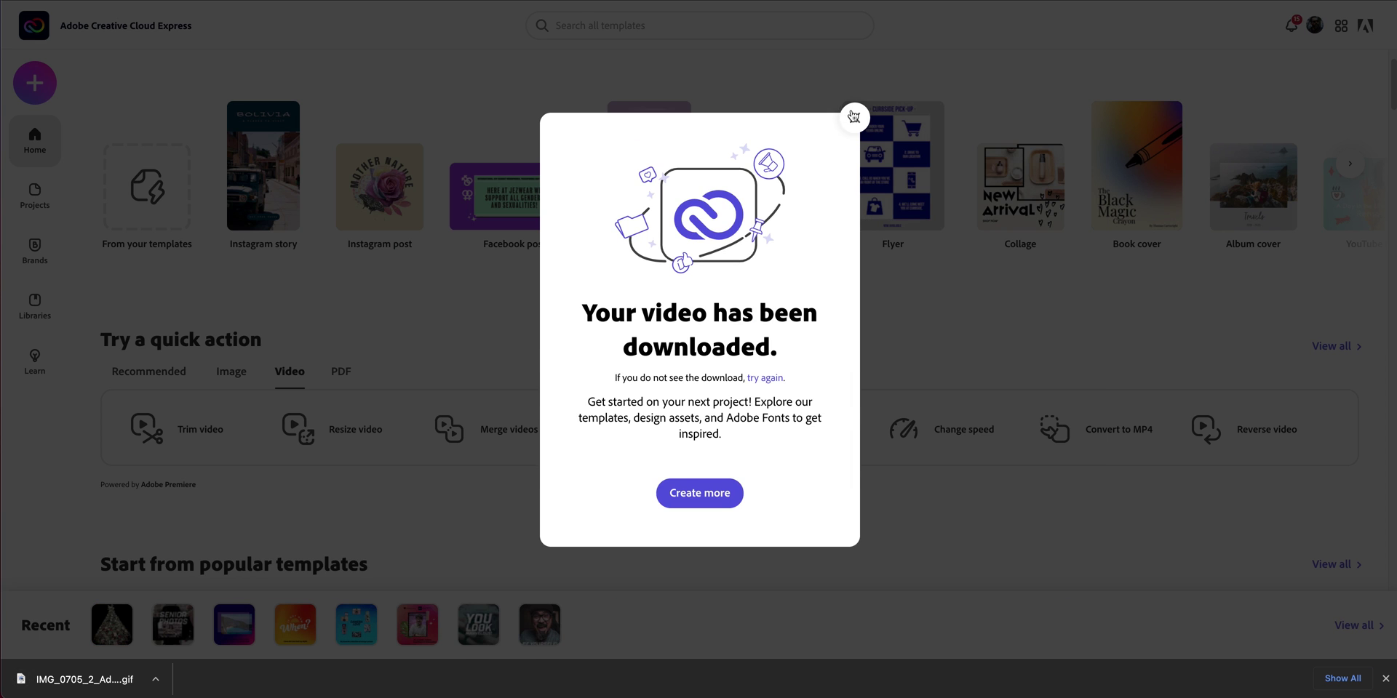
click(854, 118)
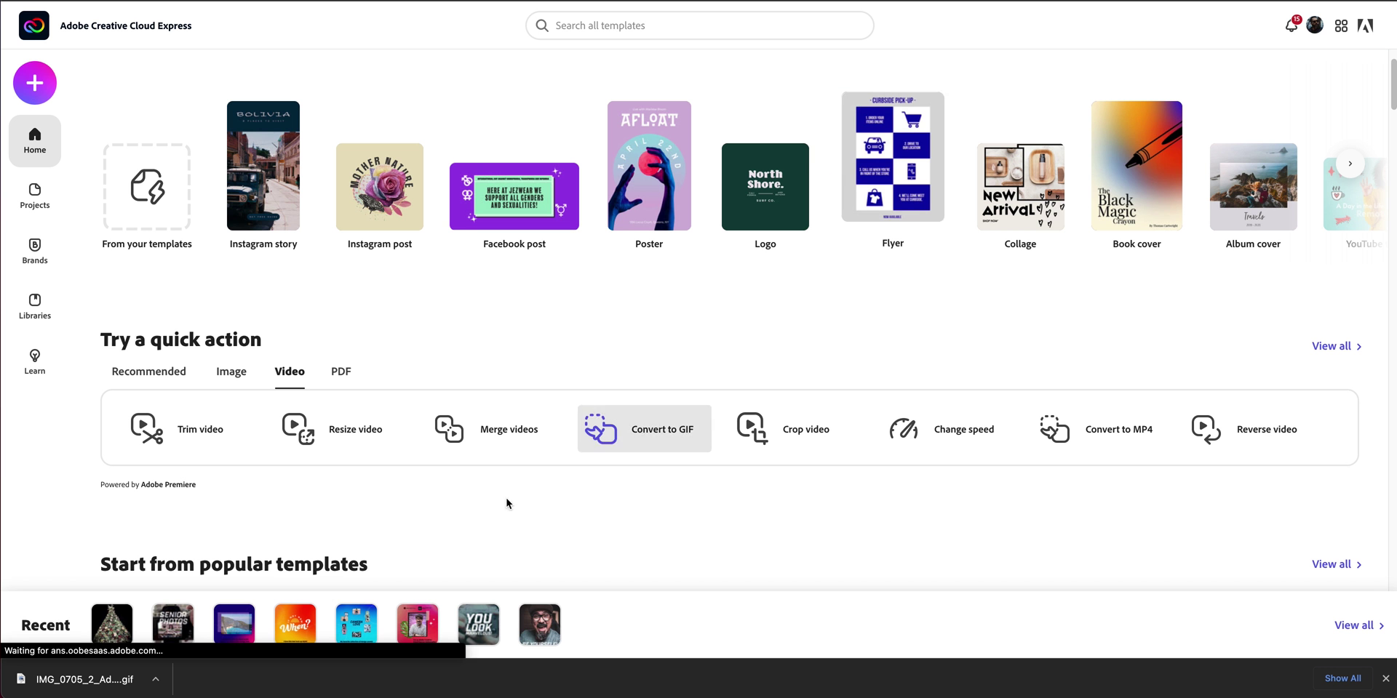
- Preview the downloaded IMG_0705_2_AdobeCreativeCloudExpress (1).gif enlarged from the Downloads folder, close the preview and close both folder windows
click(119, 673)
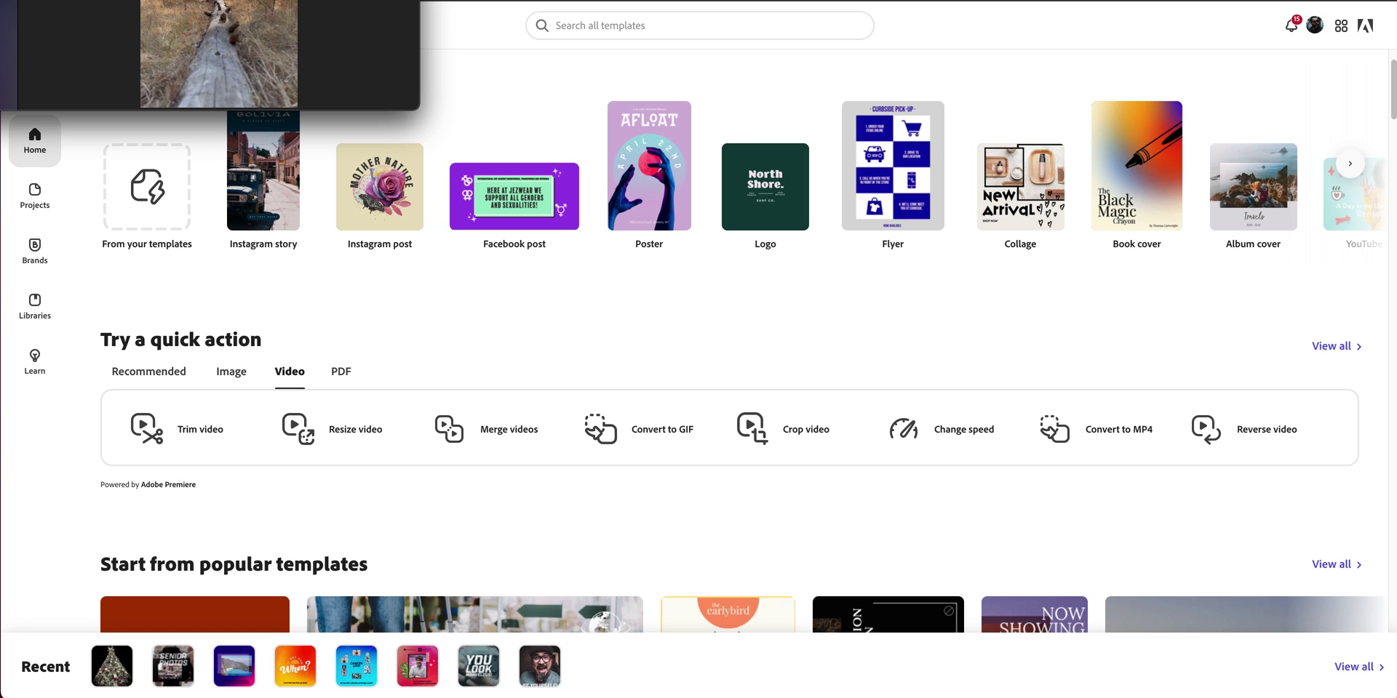
key(Escape)
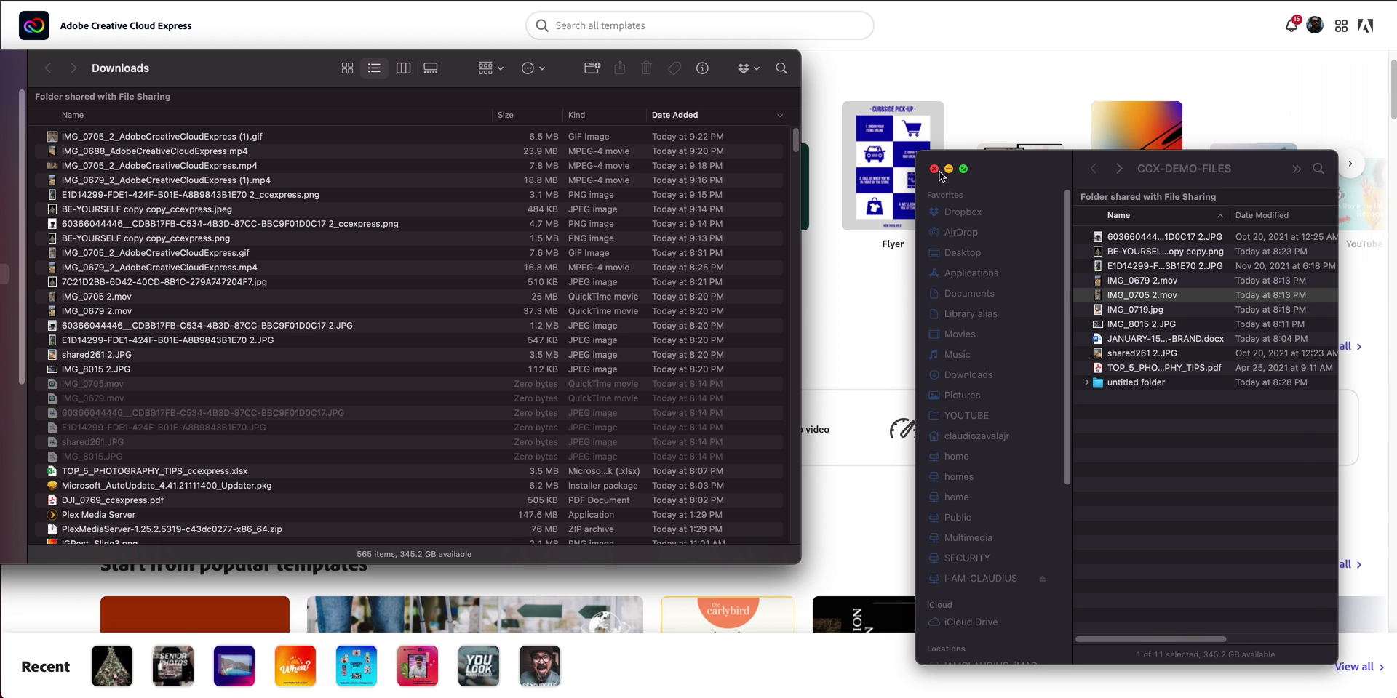
drag(91, 75, 502, 74)
click(671, 142)
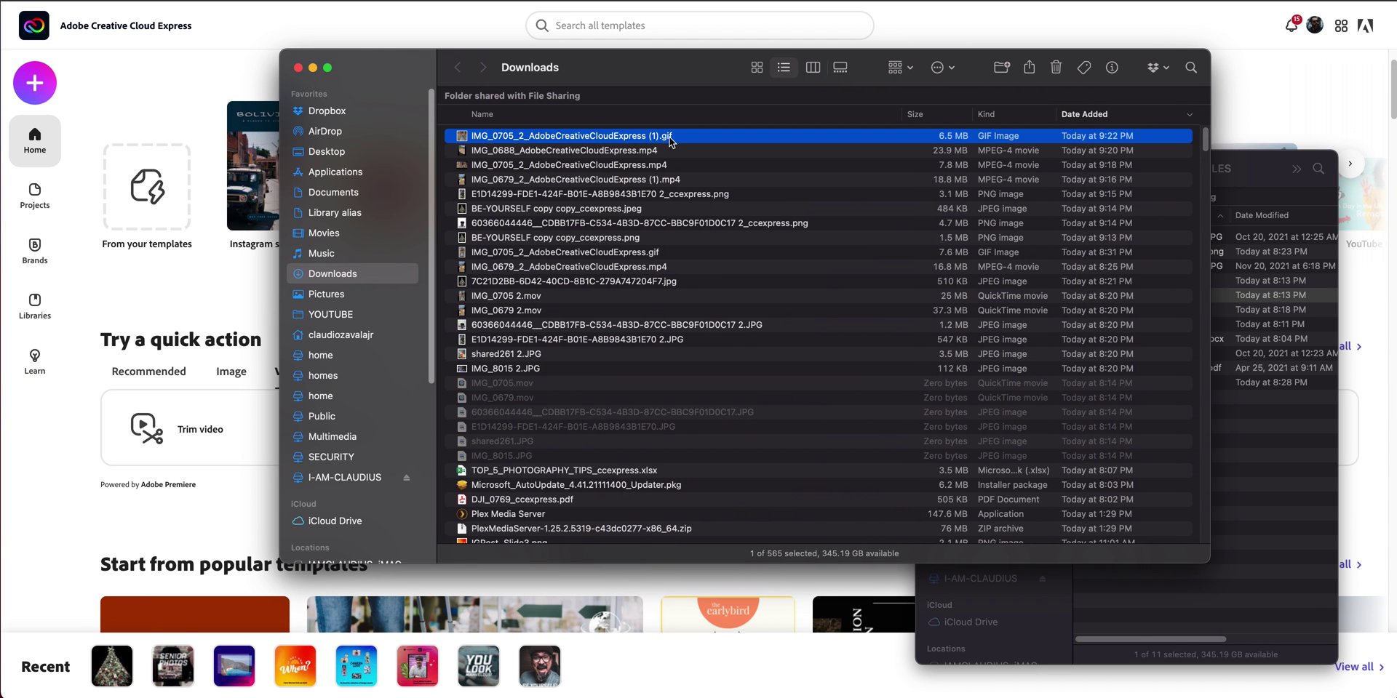
key(space)
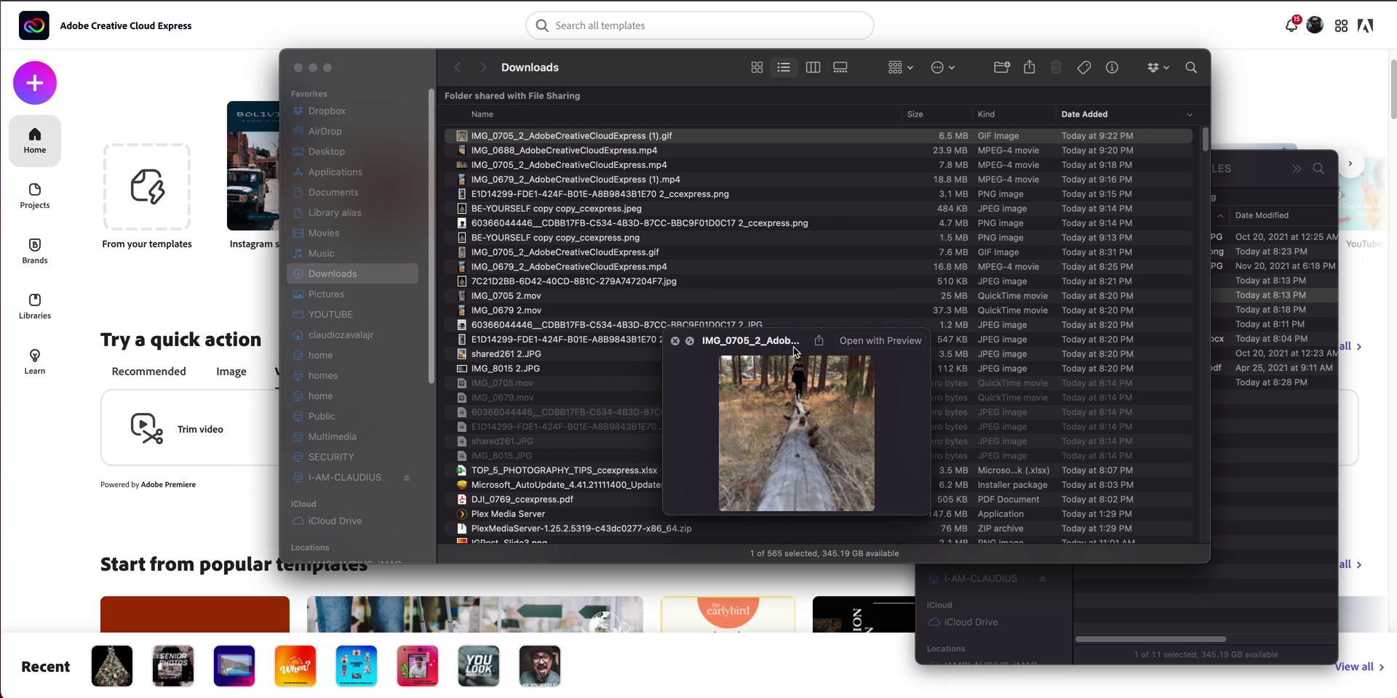
drag(726, 377, 712, 223)
drag(834, 356, 1017, 533)
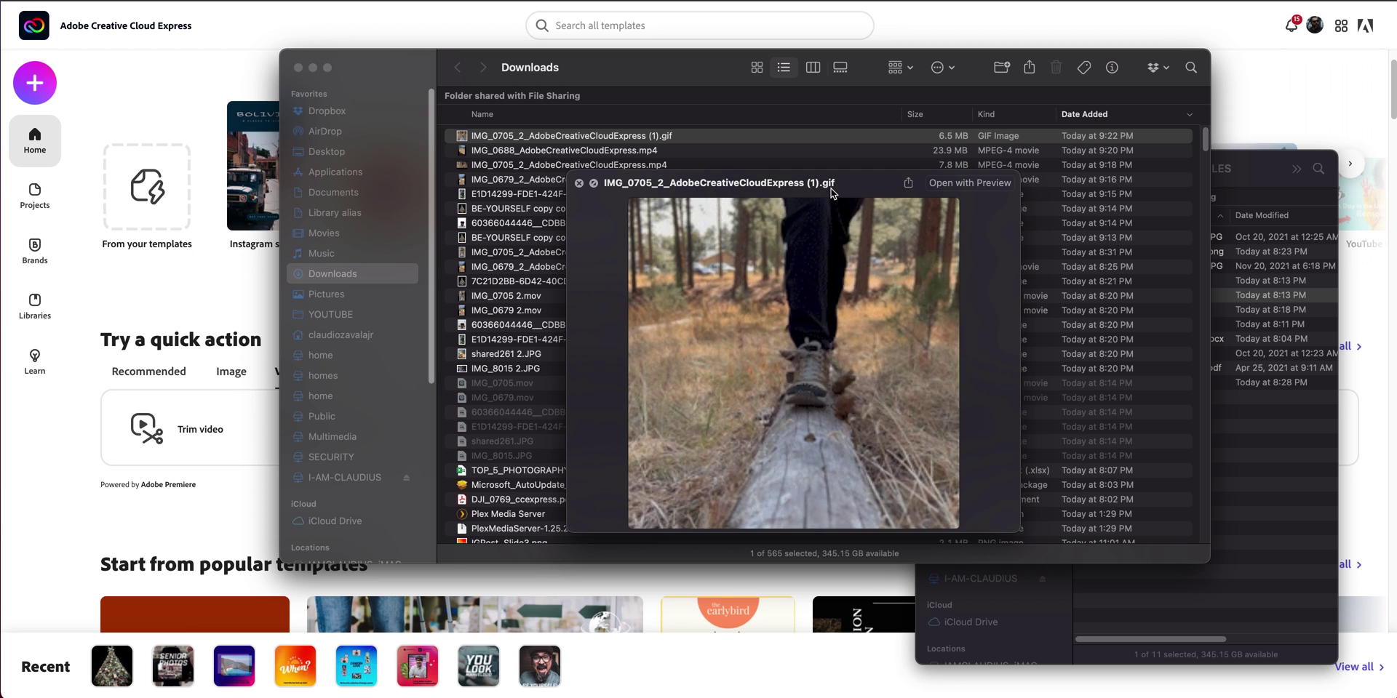
click(579, 182)
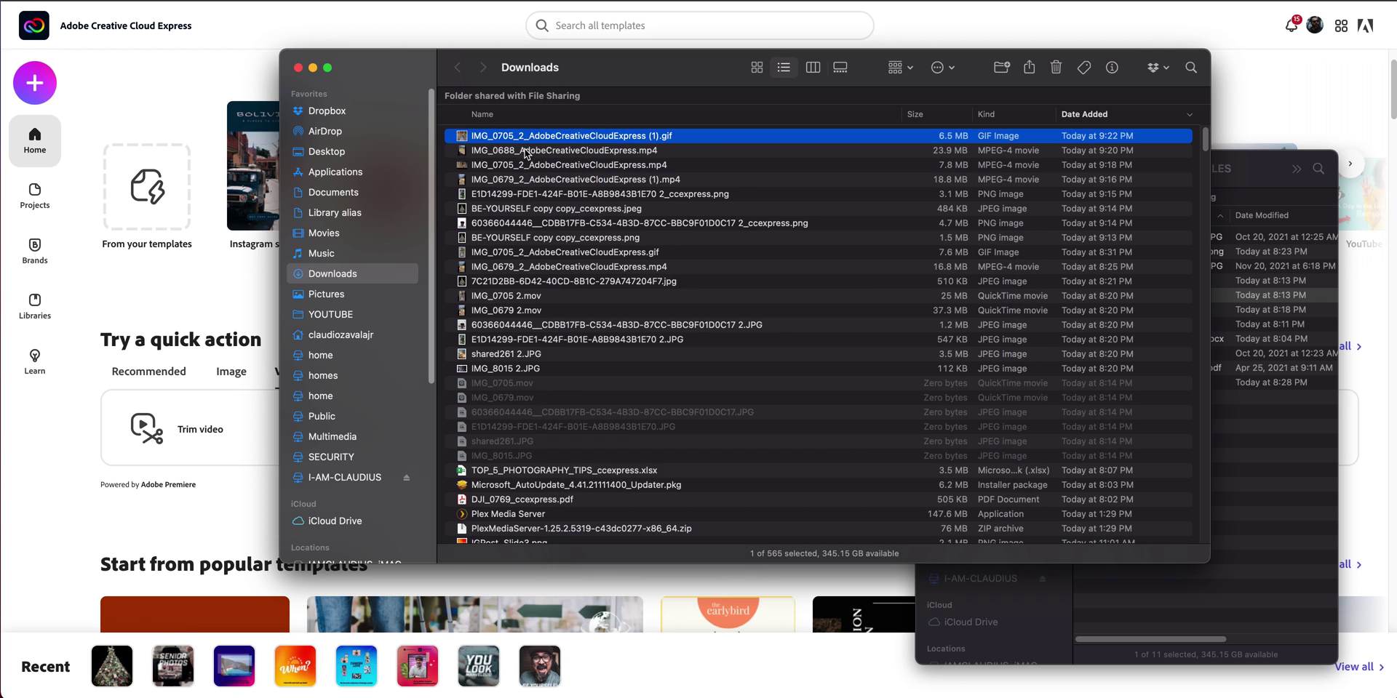
click(298, 67)
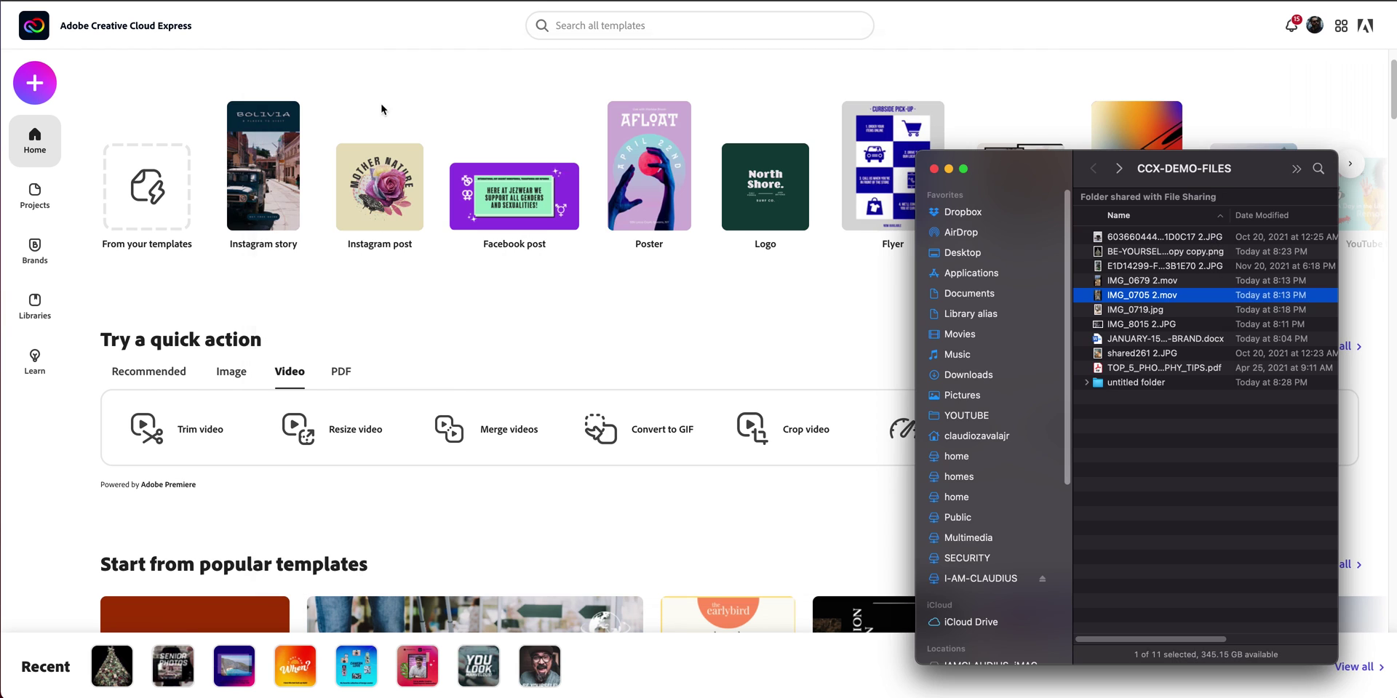
click(934, 170)
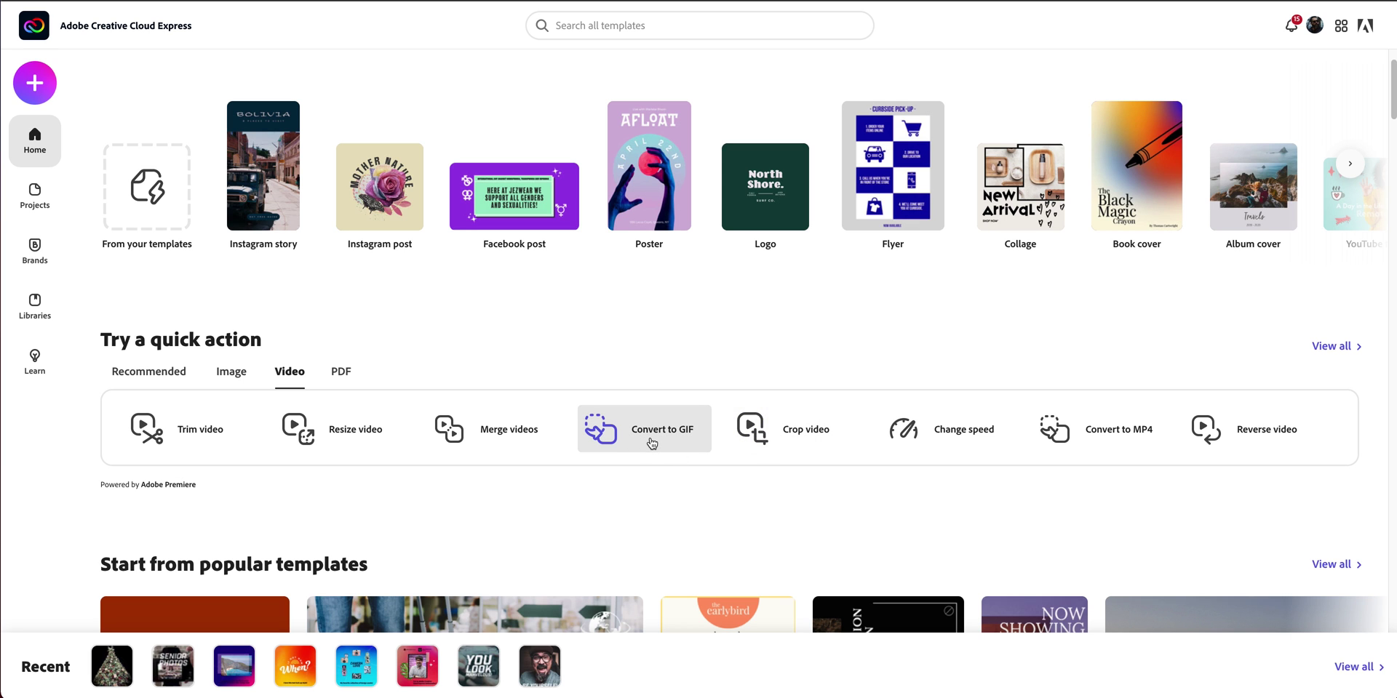
- Start the Crop video quick action and load IMG_0691.mov from the untitled folder after previewing it
click(784, 445)
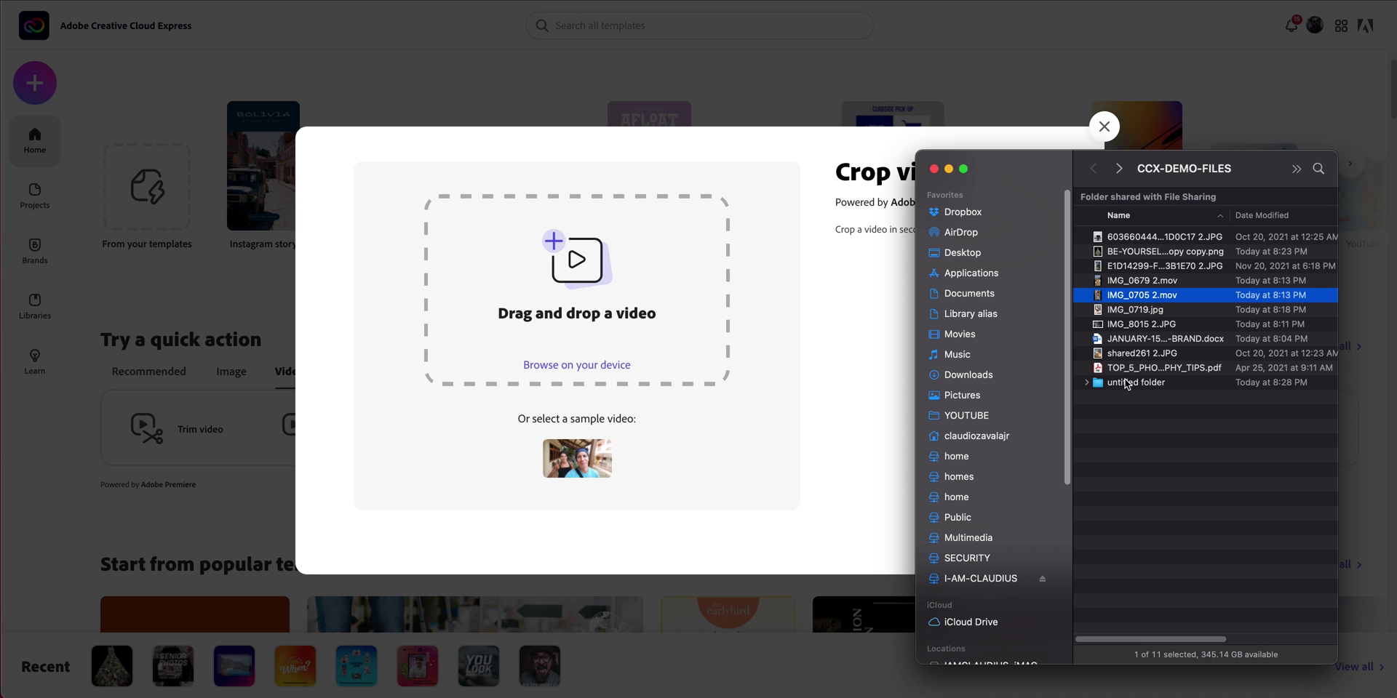
click(1109, 387)
double_click(1107, 385)
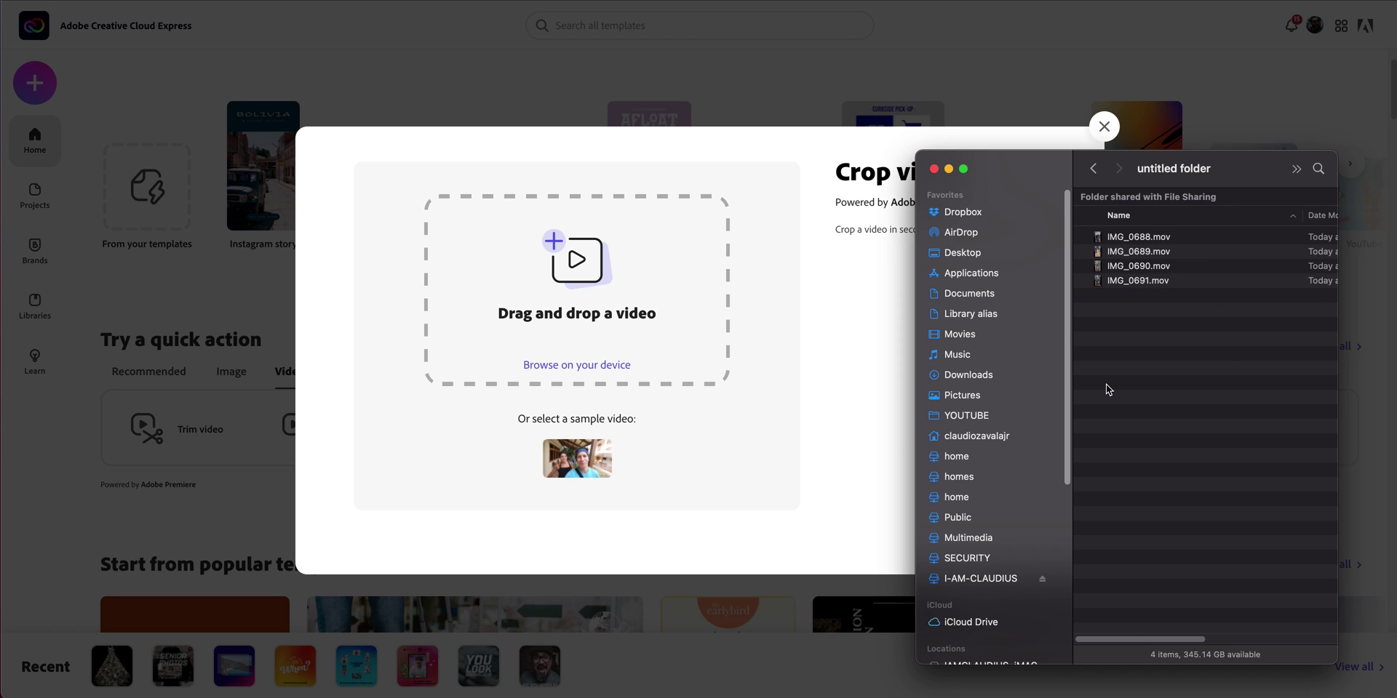
click(1127, 281)
key(space)
key(space)
drag(1132, 281, 578, 338)
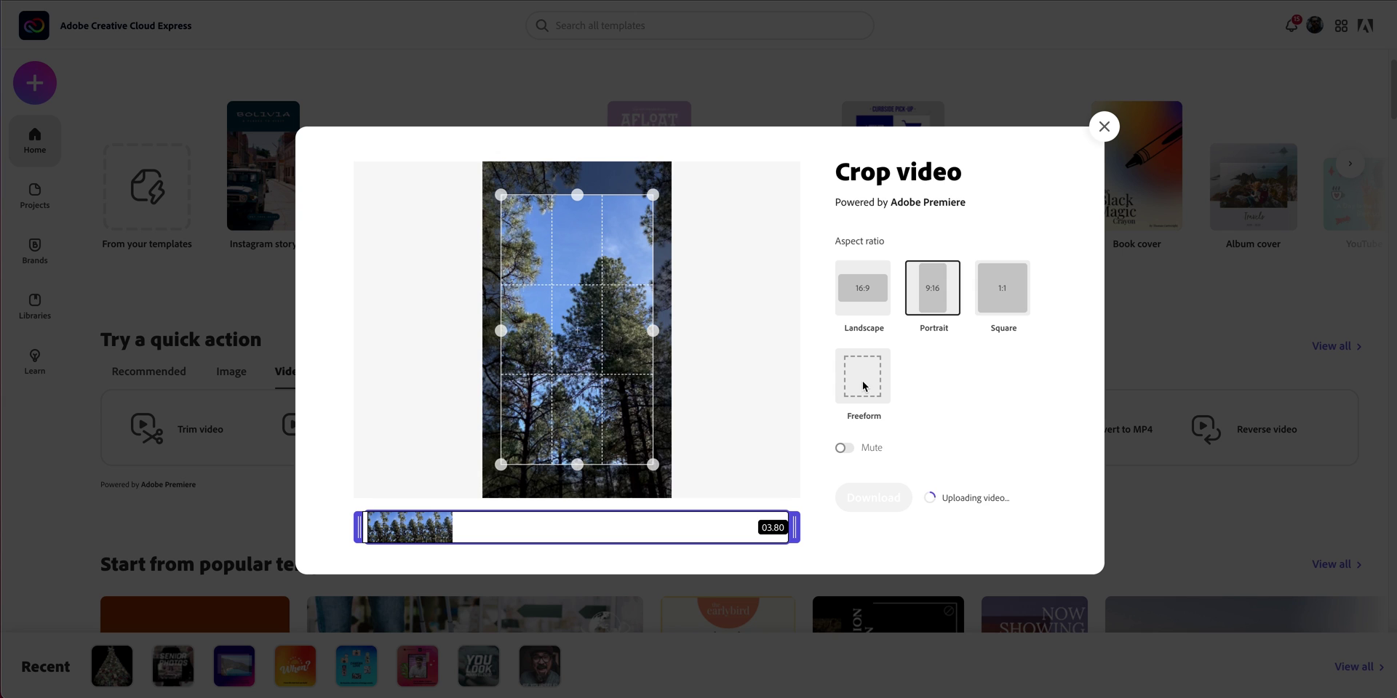
- Mute the video and try a Square (1:1) crop enlarged to the full frame width
click(845, 448)
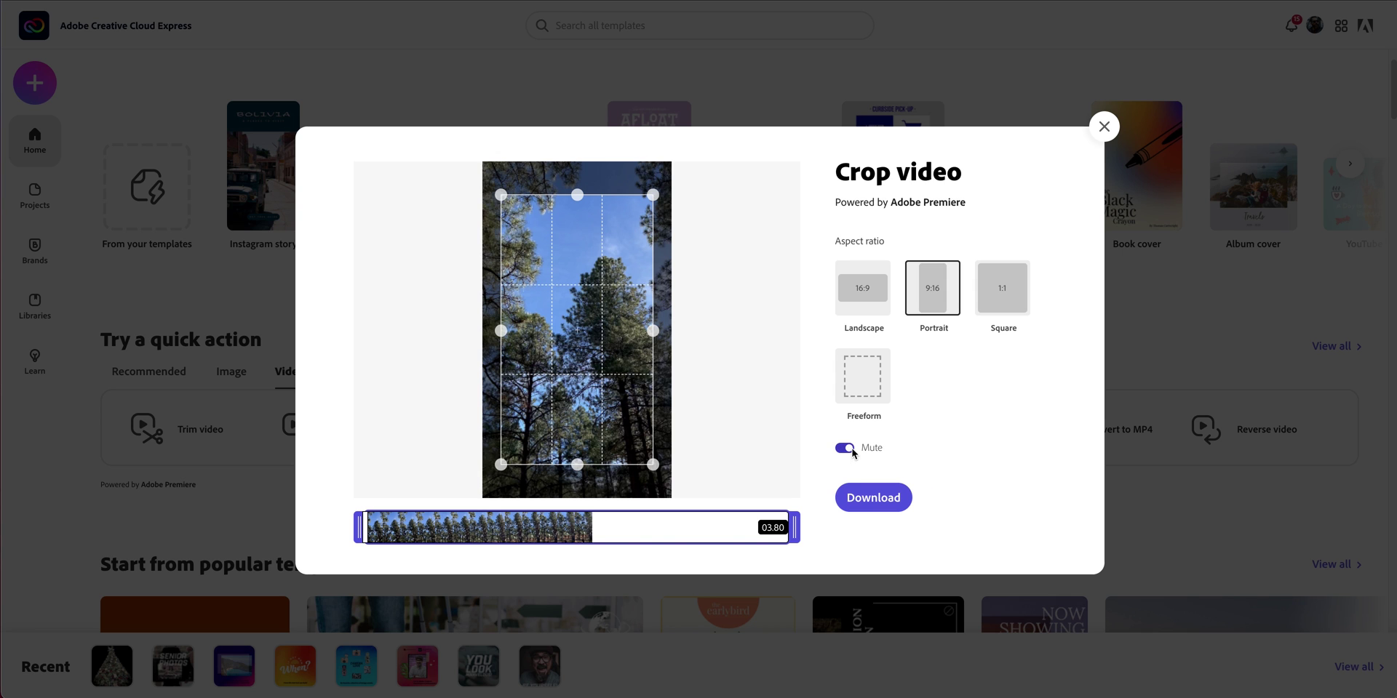
click(981, 294)
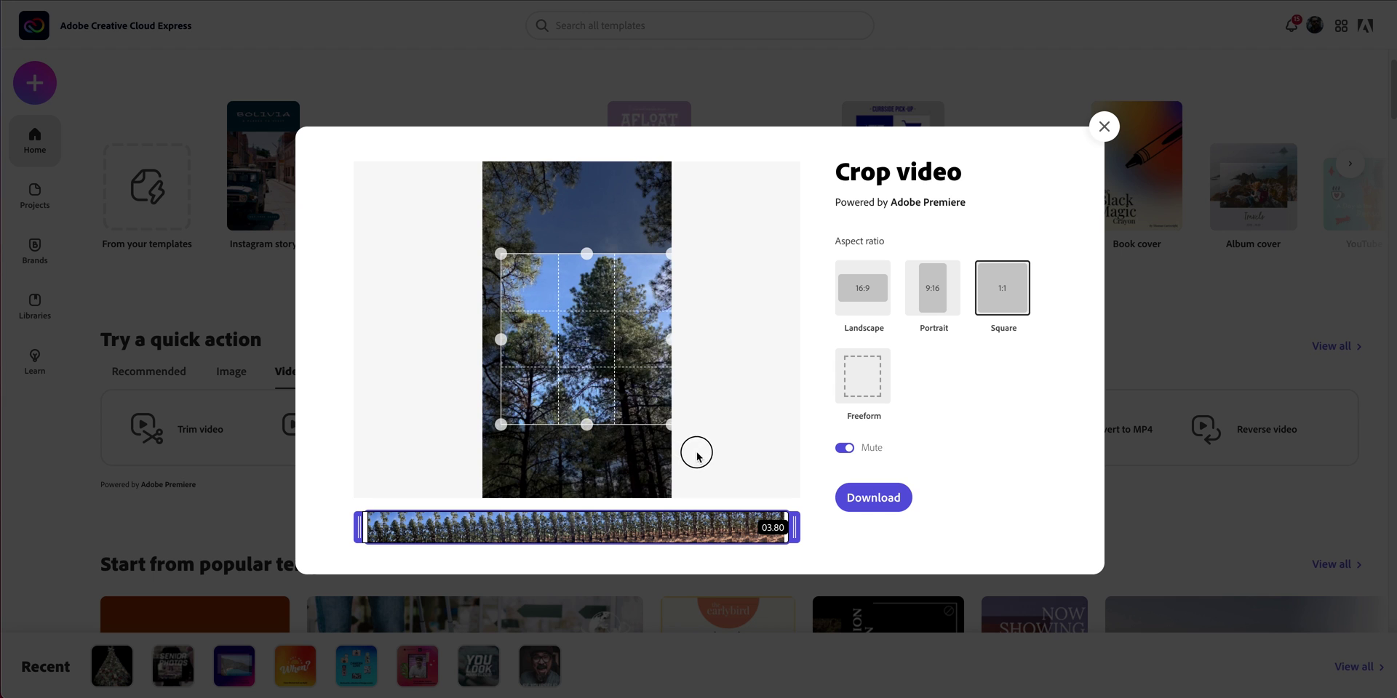
drag(501, 254, 460, 173)
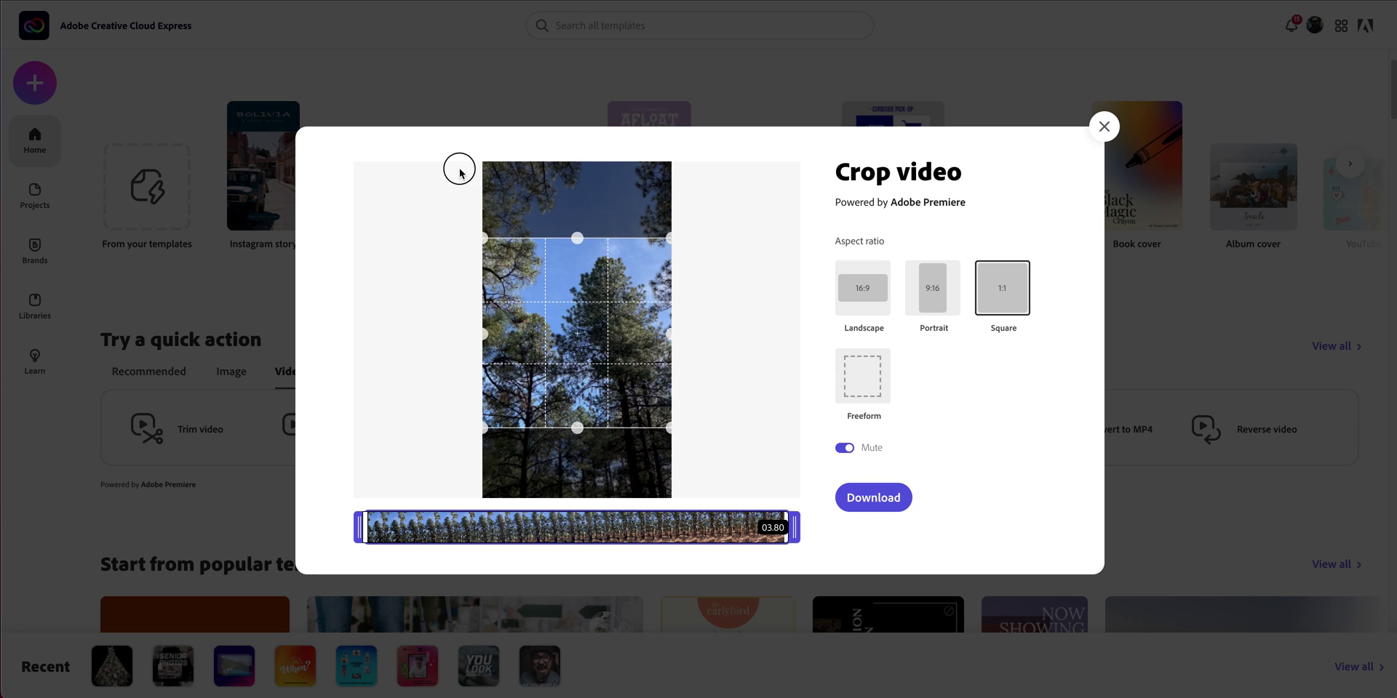
click(857, 300)
click(1001, 291)
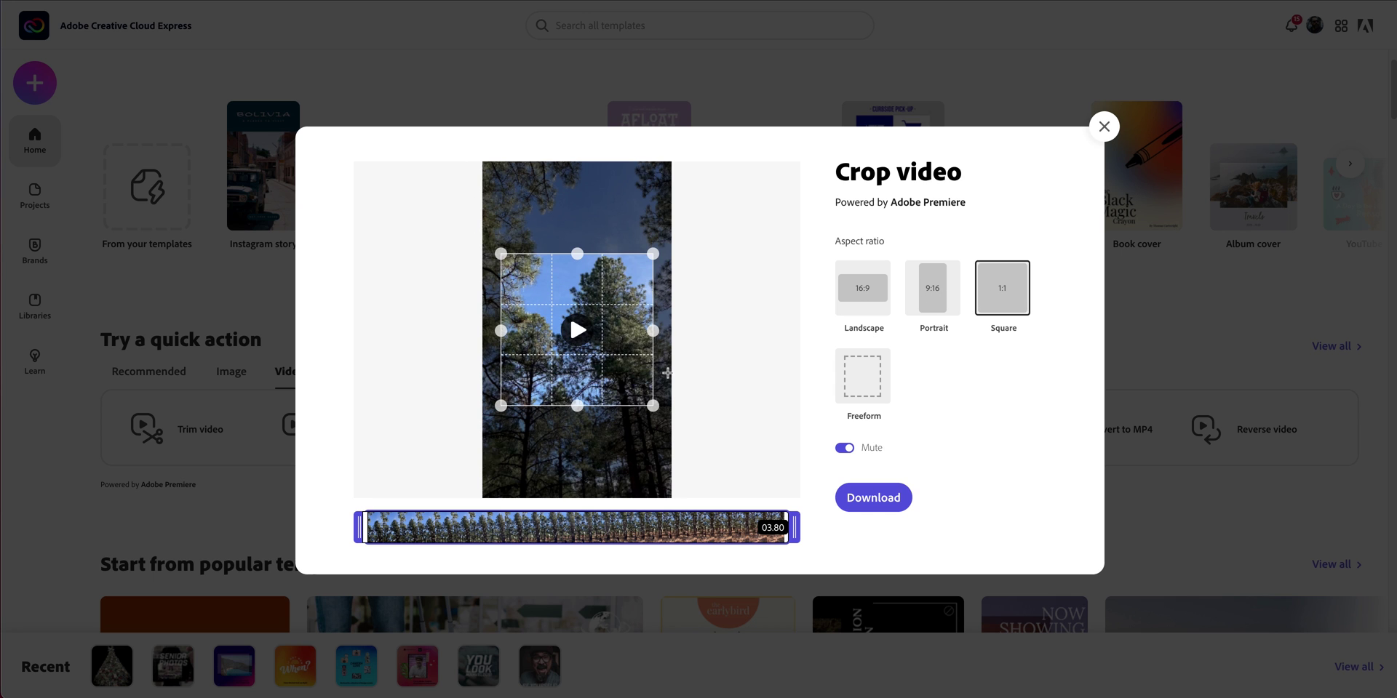
drag(652, 404, 733, 415)
- Try a Freeform crop spanning the full frame width and extended toward the upper and lower edges
click(849, 397)
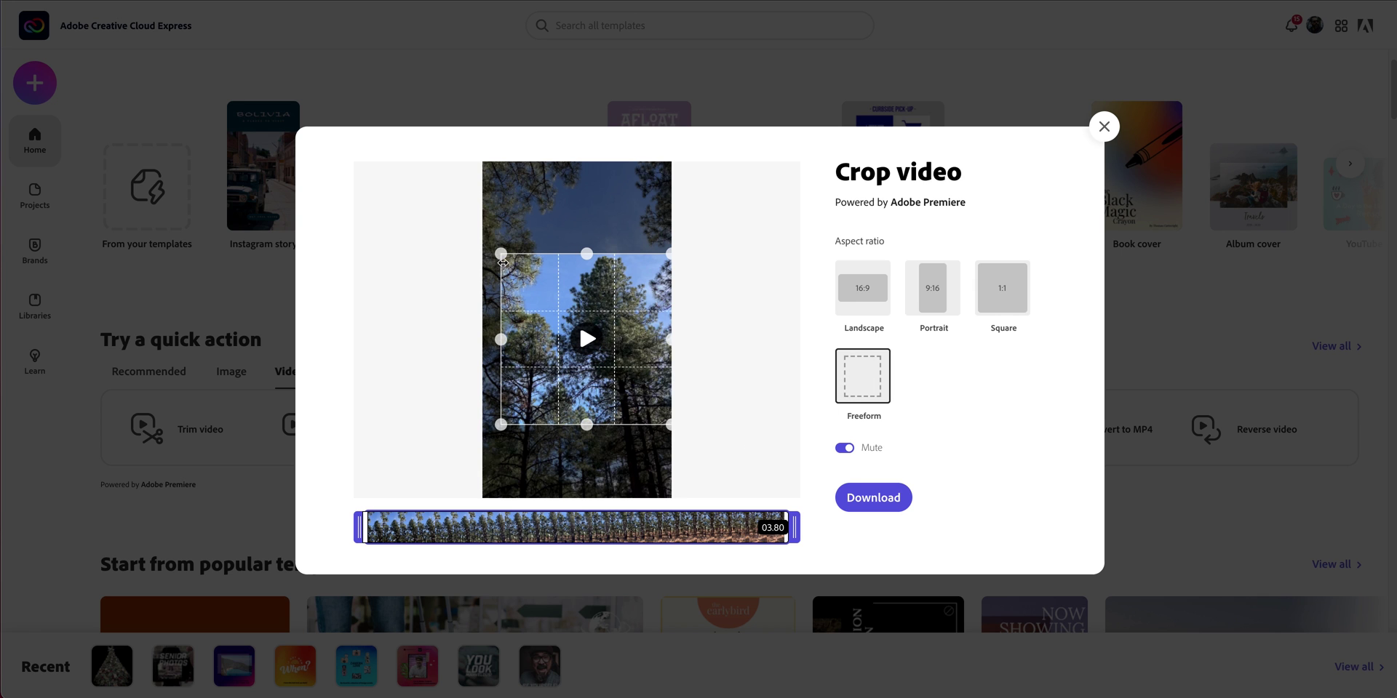
drag(501, 247, 502, 248)
drag(591, 254, 592, 201)
drag(581, 420, 582, 441)
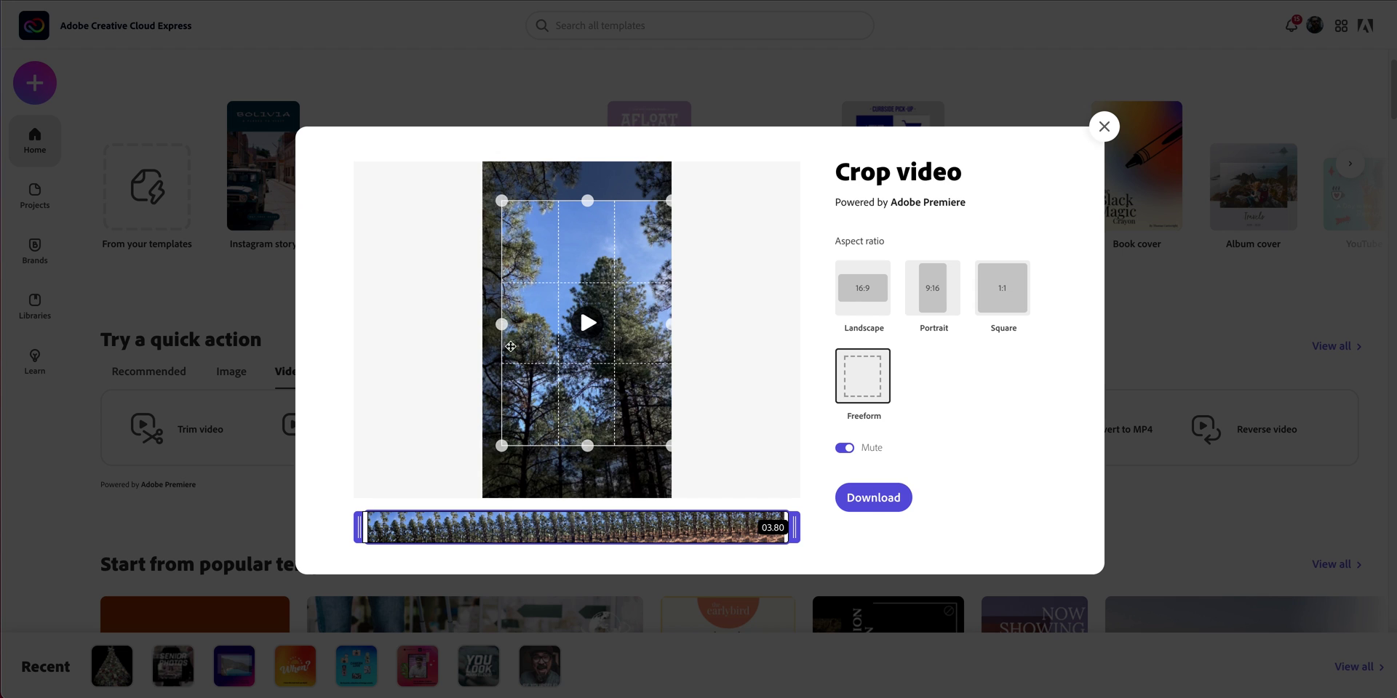
drag(504, 324, 470, 323)
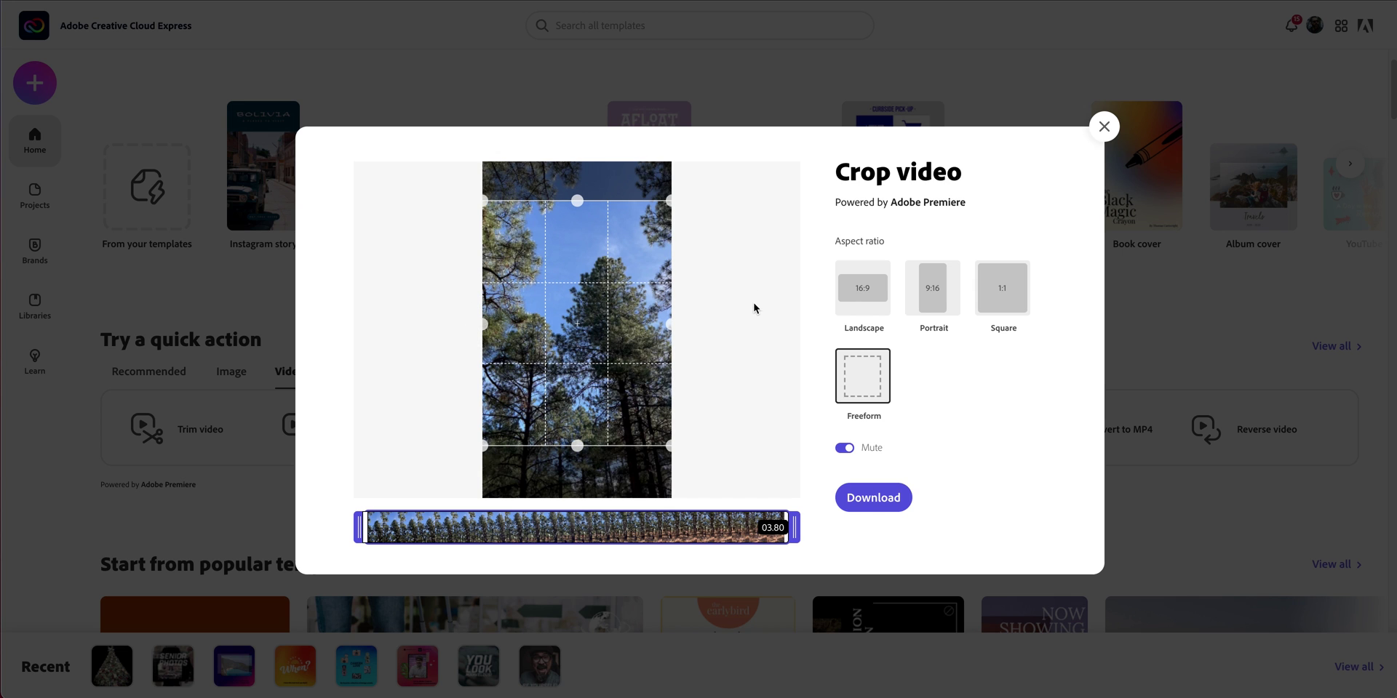
- Crop the video to Square (1:1) at full frame width, checking the framing along the timeline, and download it
click(1001, 296)
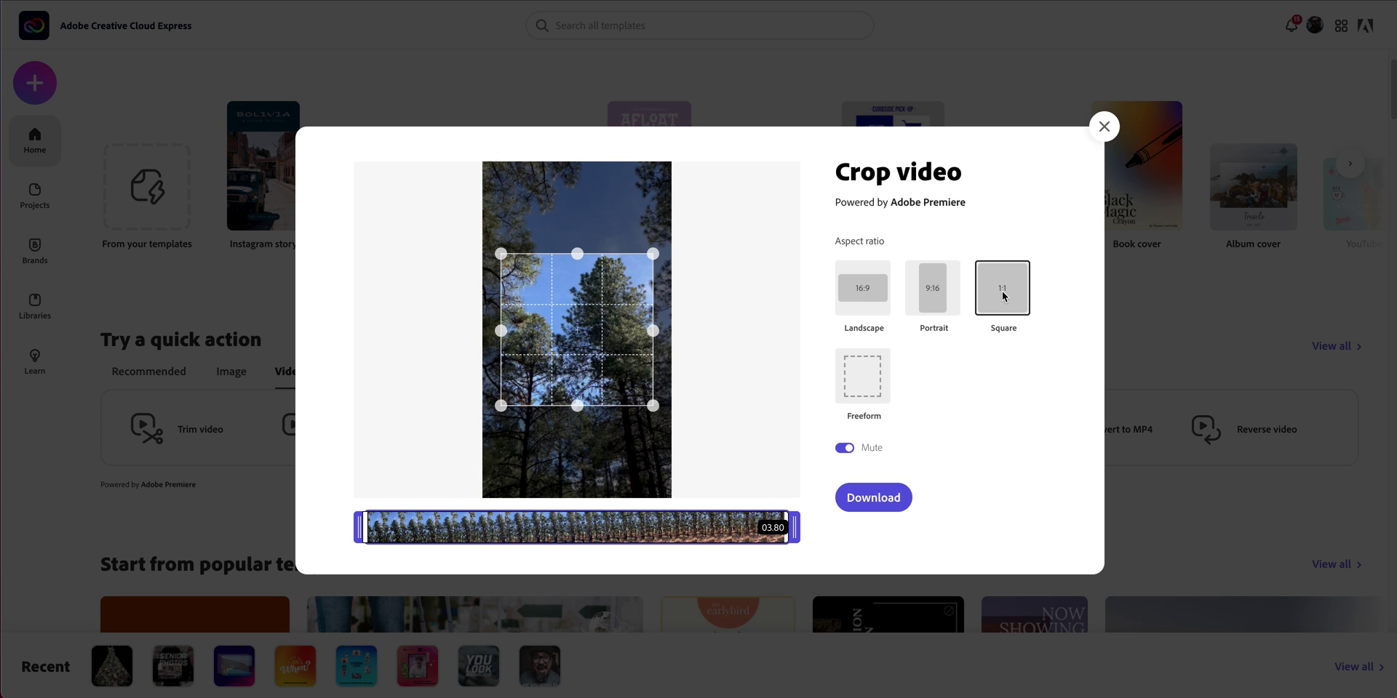
drag(657, 402, 670, 422)
mouse_move(577, 335)
mouse_down()
mouse_move(577, 396)
mouse_move(577, 315)
mouse_up()
drag(371, 537, 763, 542)
drag(596, 355, 596, 373)
drag(720, 540, 383, 521)
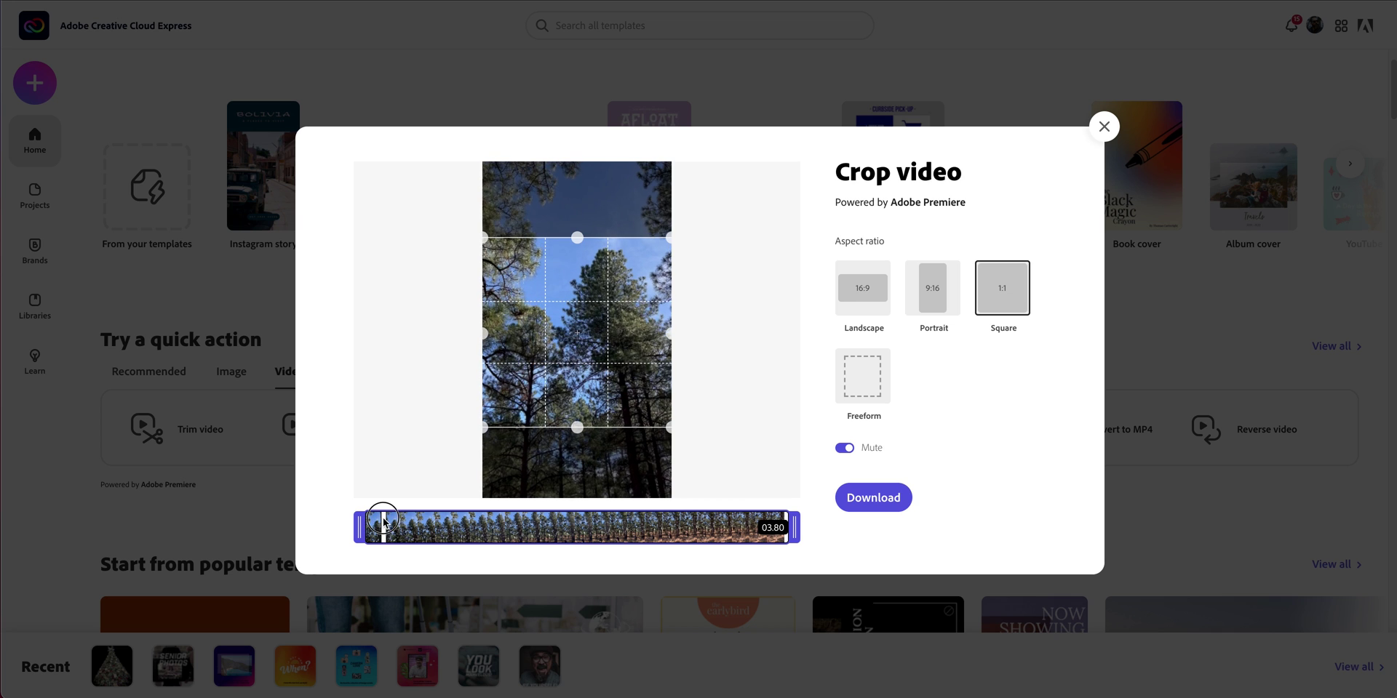
click(874, 500)
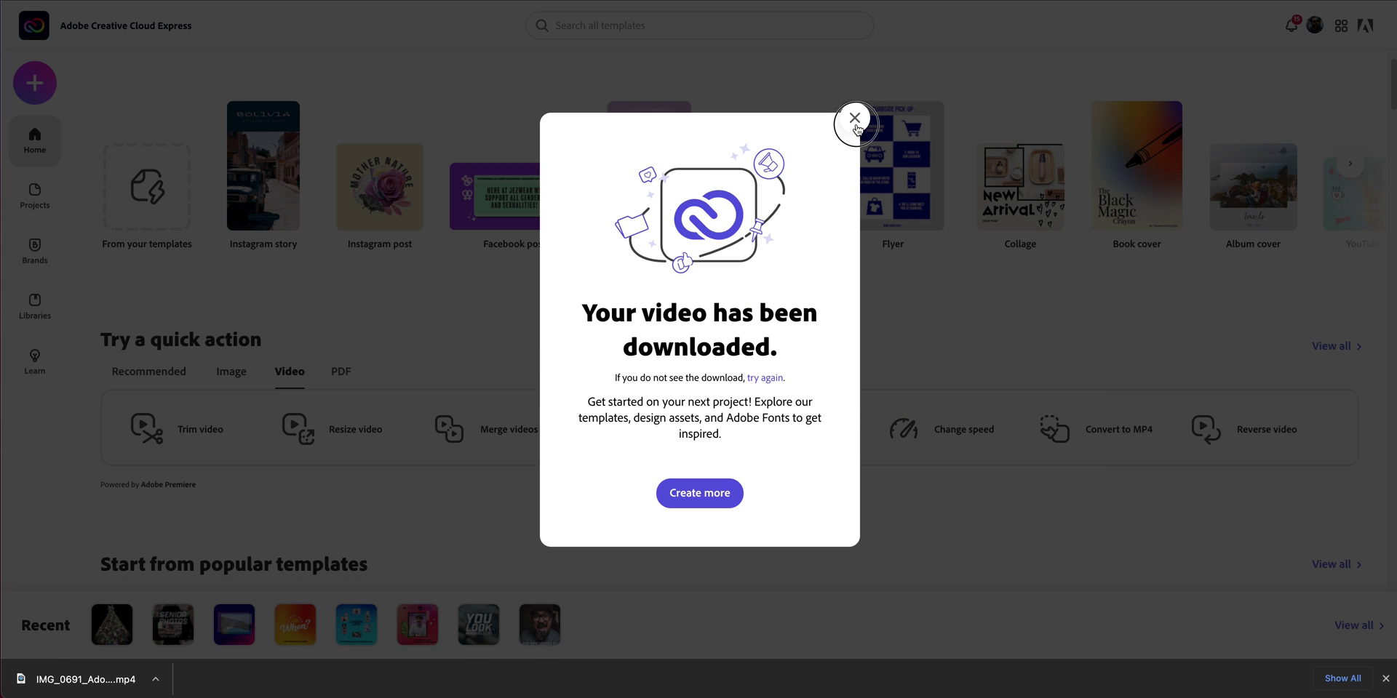
click(852, 120)
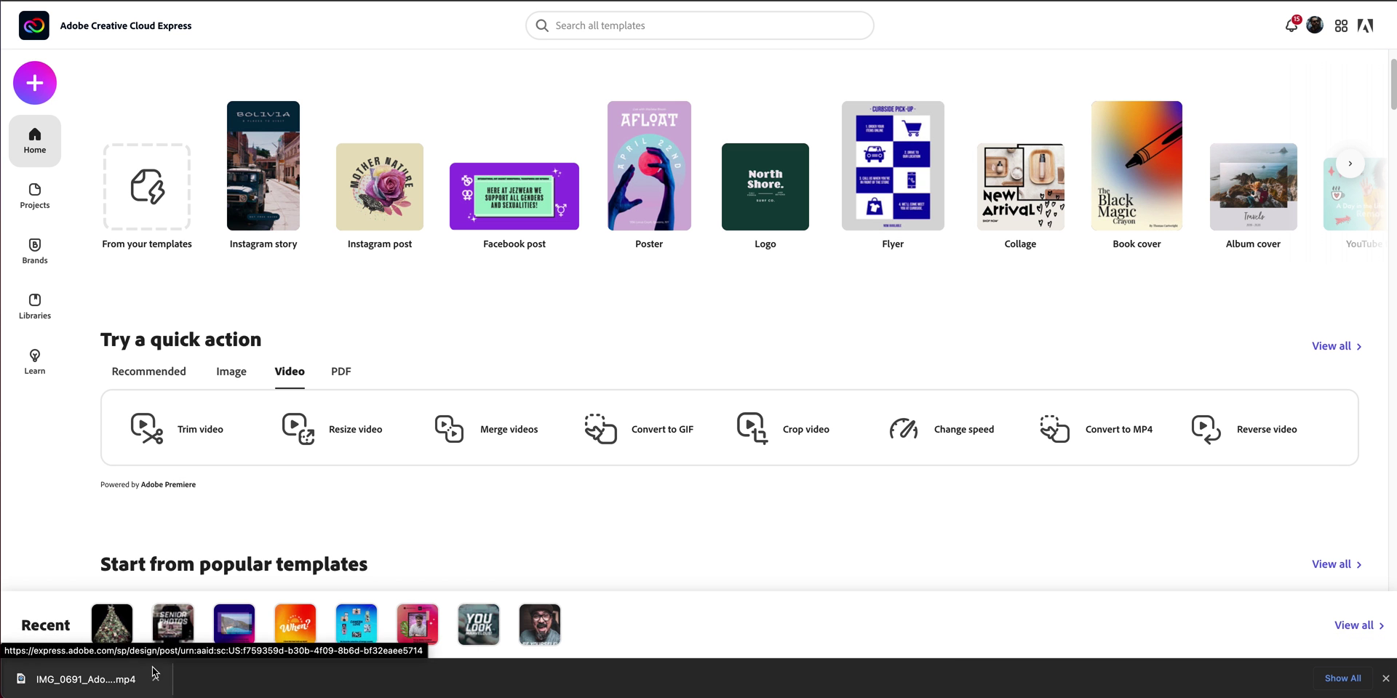
- Open the downloaded IMG_0691_AdobeCreativeCloudExpress.mp4 in a smaller centred window, play it through with the sound muted and close it
click(85, 678)
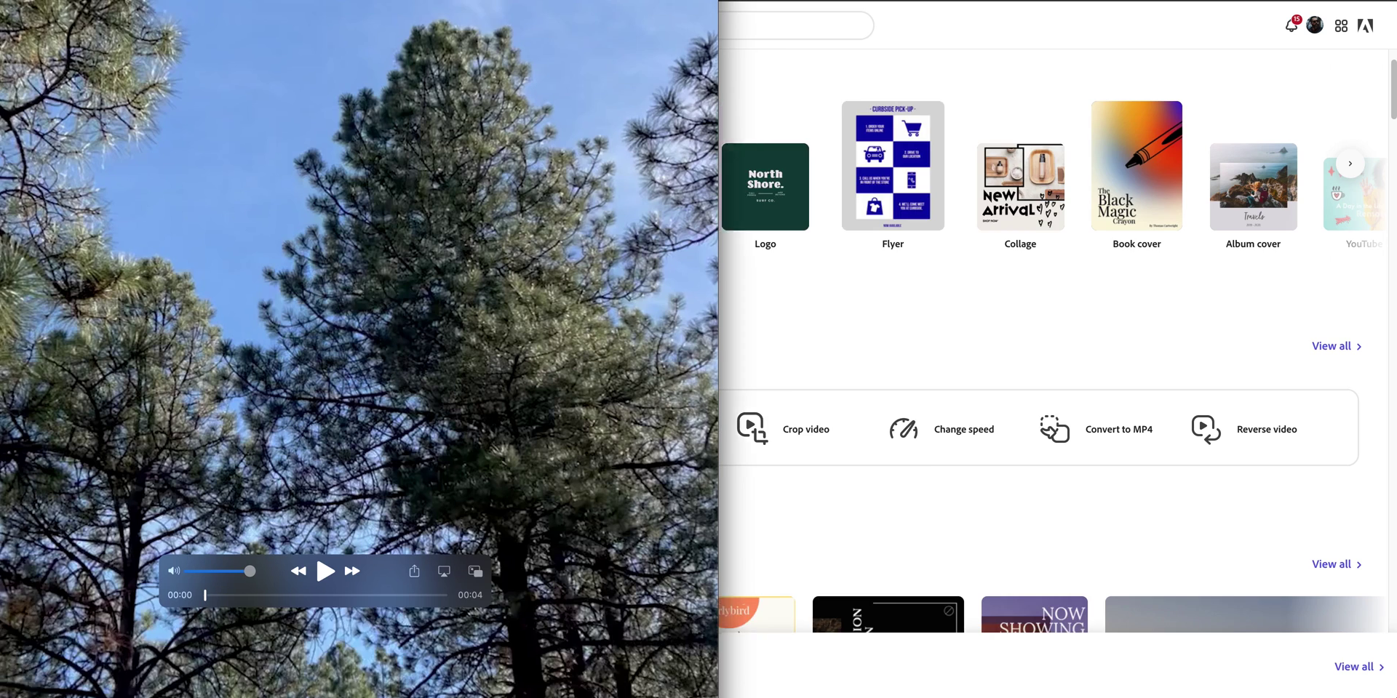
double_click(437, 8)
double_click(676, 8)
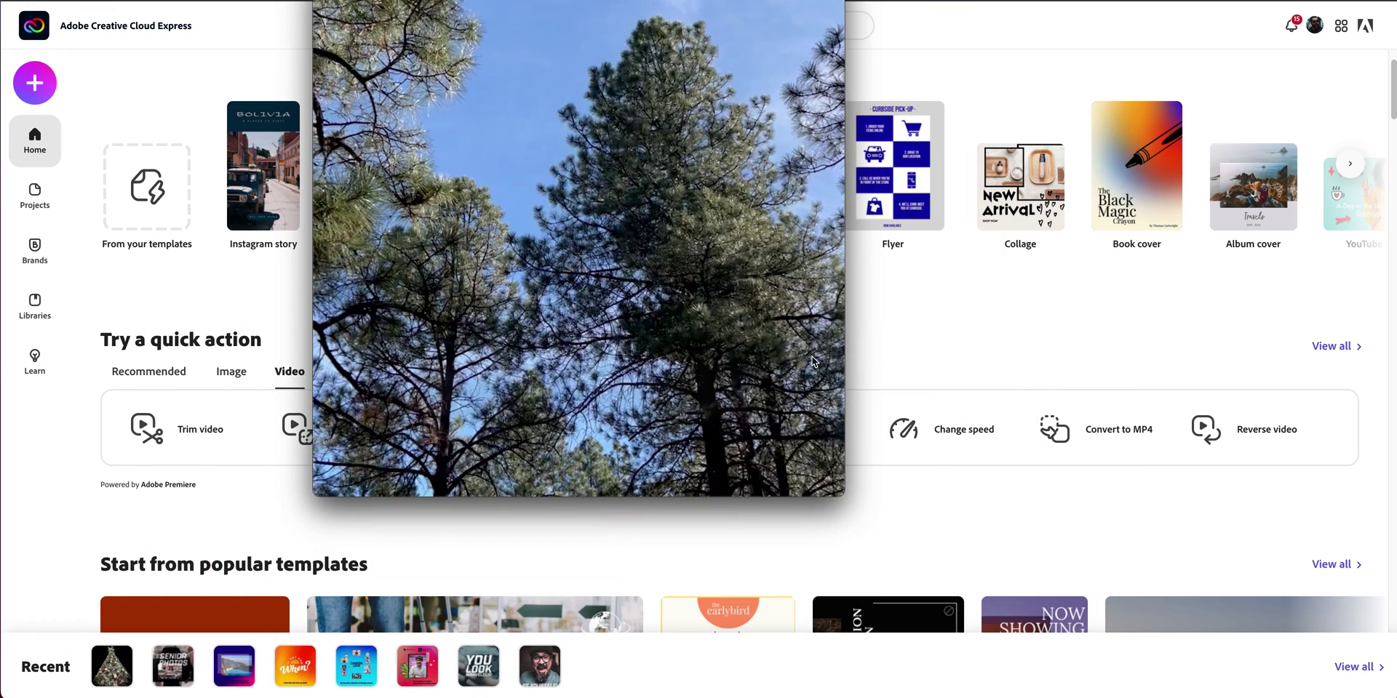
drag(719, 15, 794, 81)
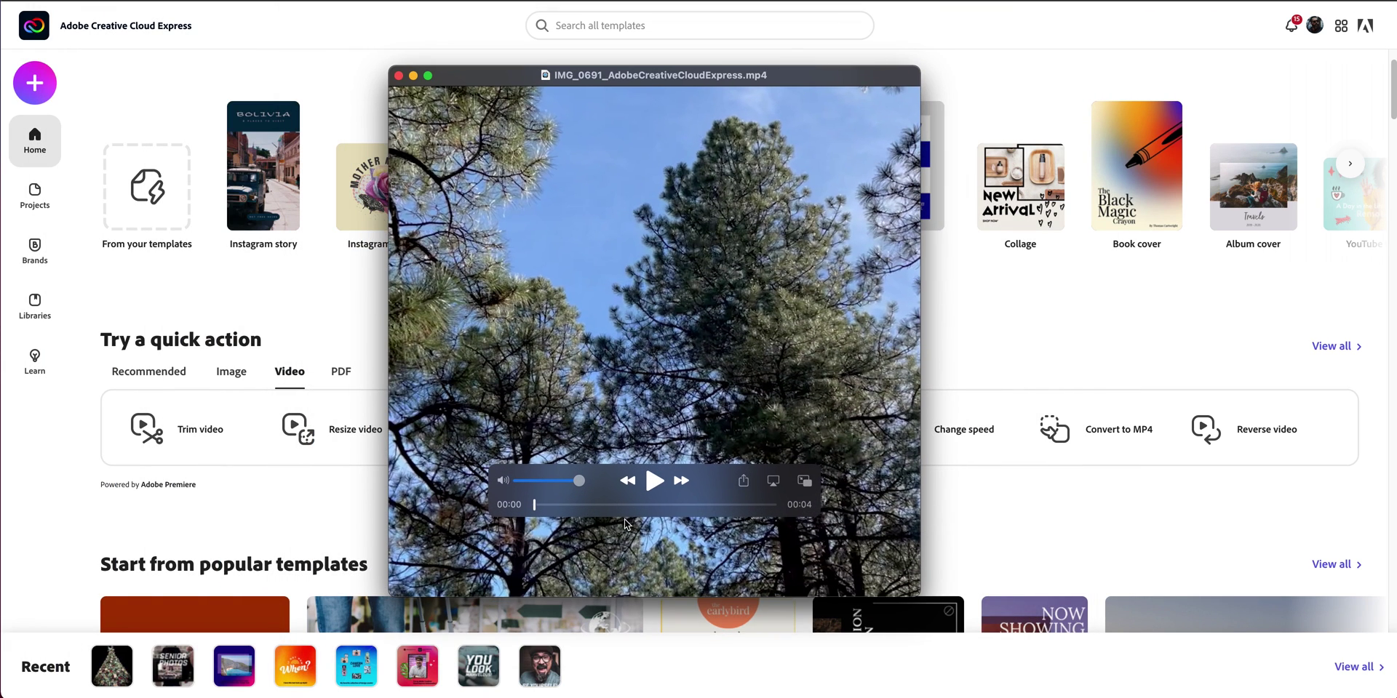
click(507, 481)
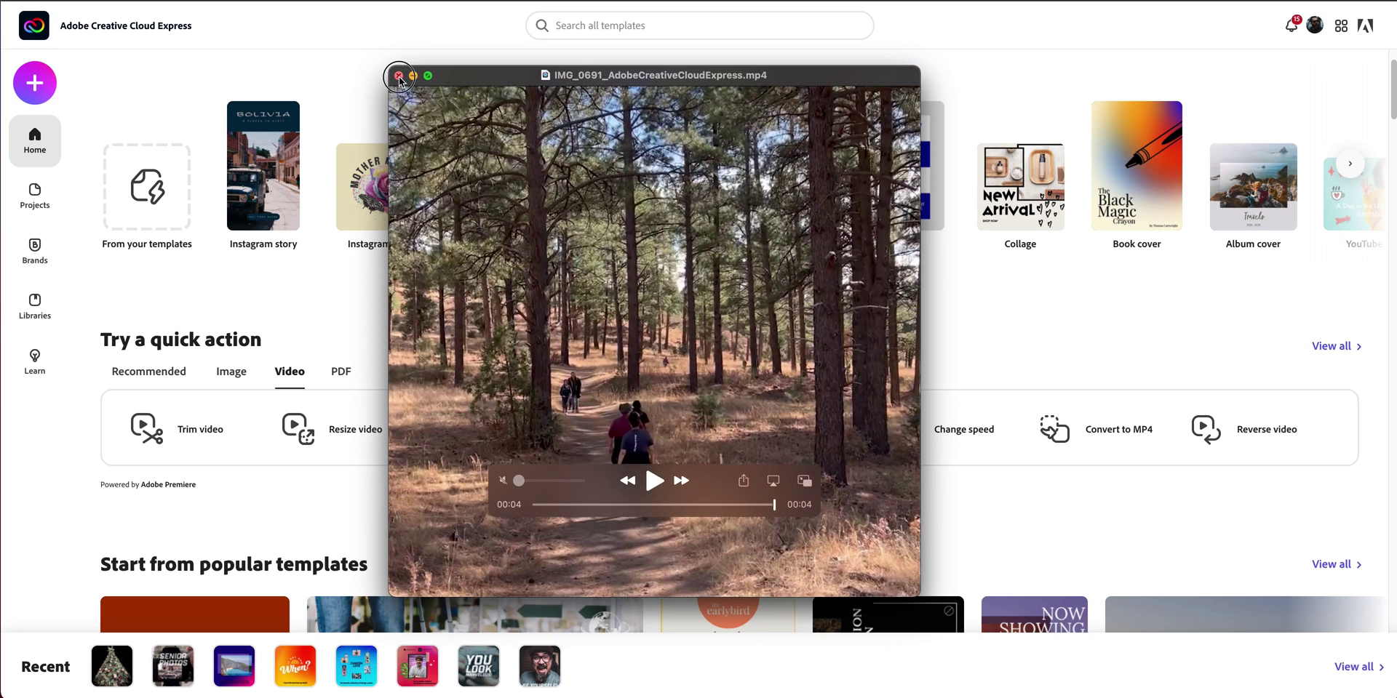
key(super+w)
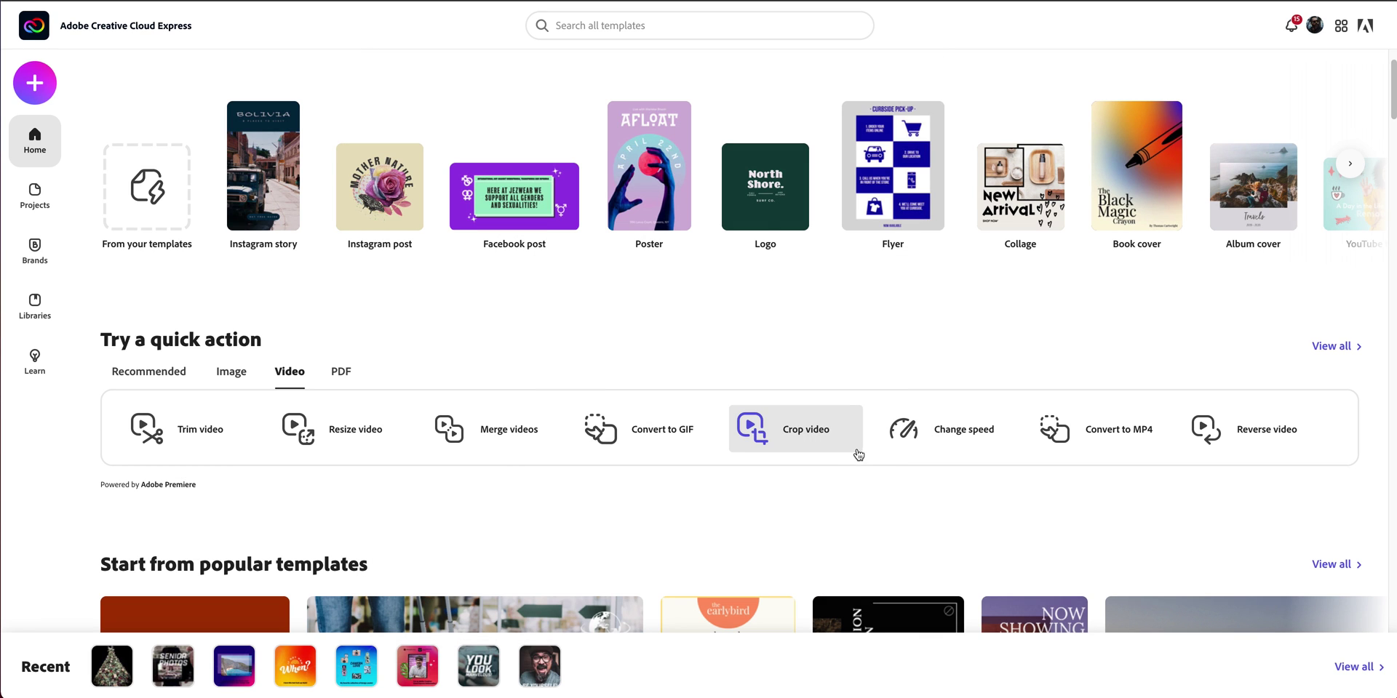
- Start the Change speed quick action and load IMG_0679 2.mov from the CCX-DEMO-FILES folder
click(981, 444)
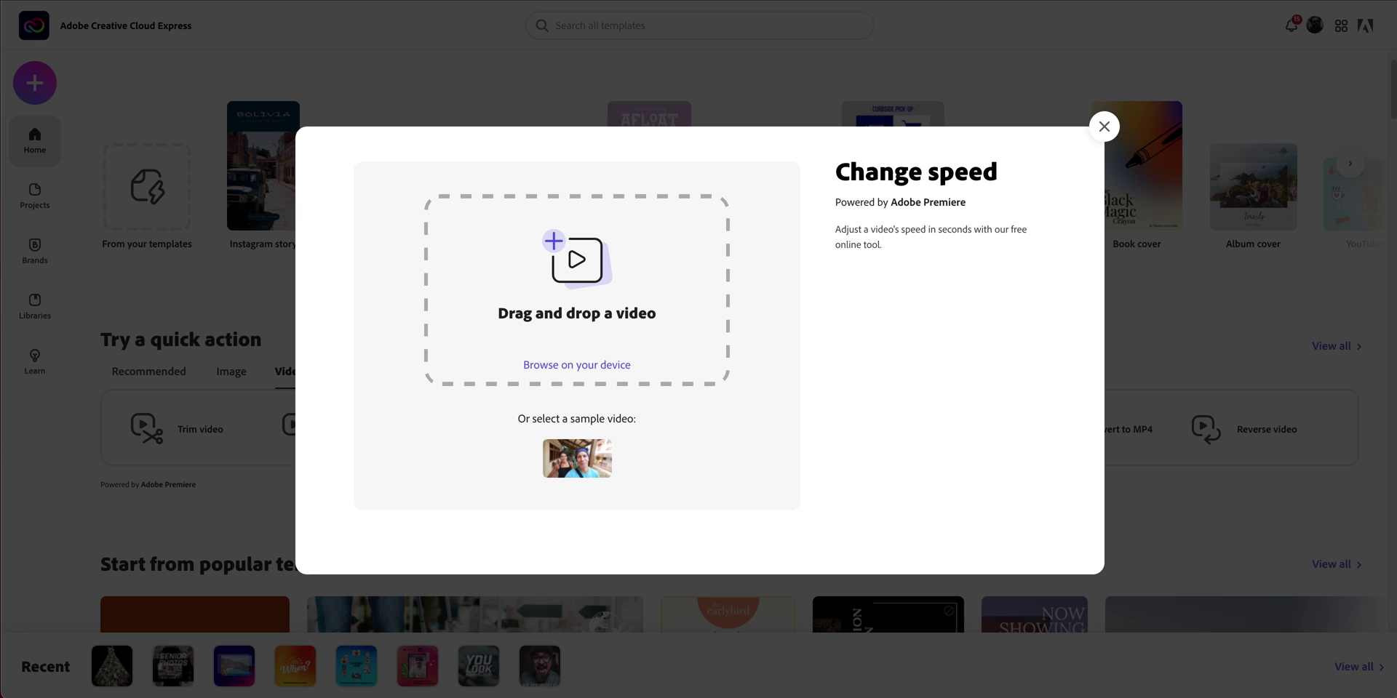
key(super+Tab)
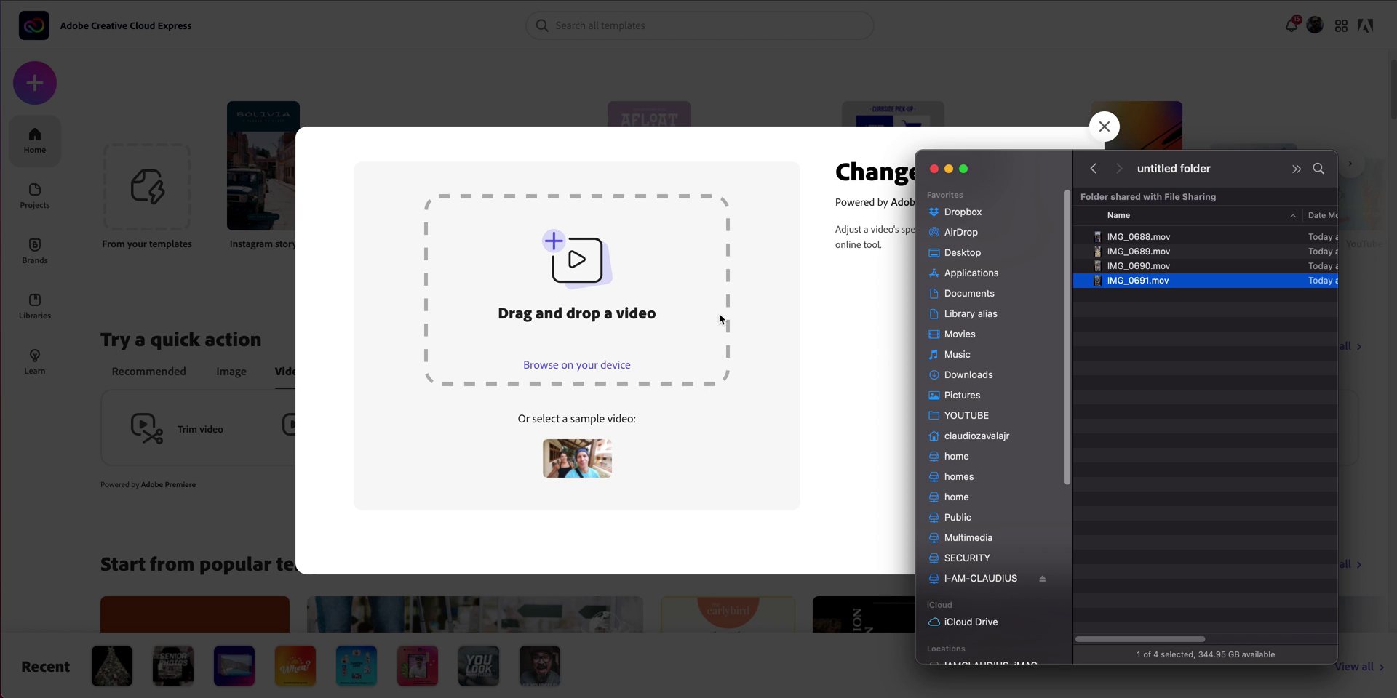
click(1093, 168)
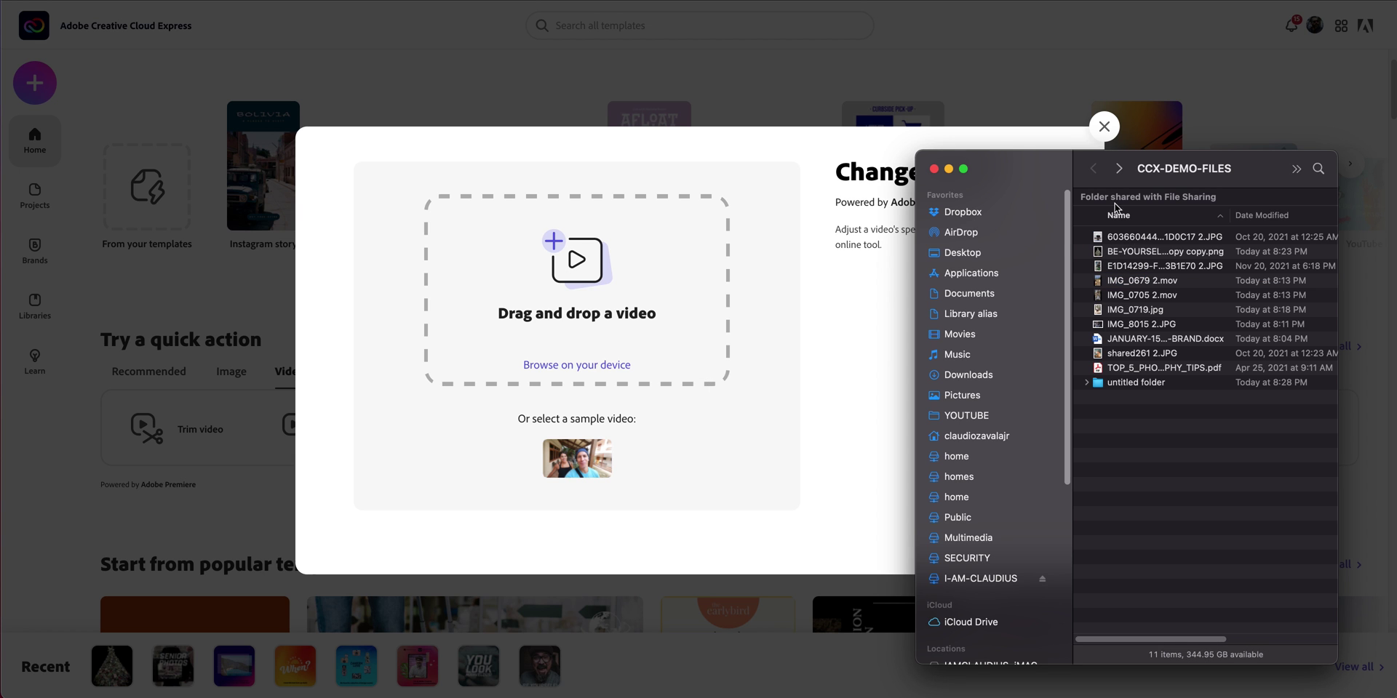
click(1124, 268)
drag(1128, 281, 713, 312)
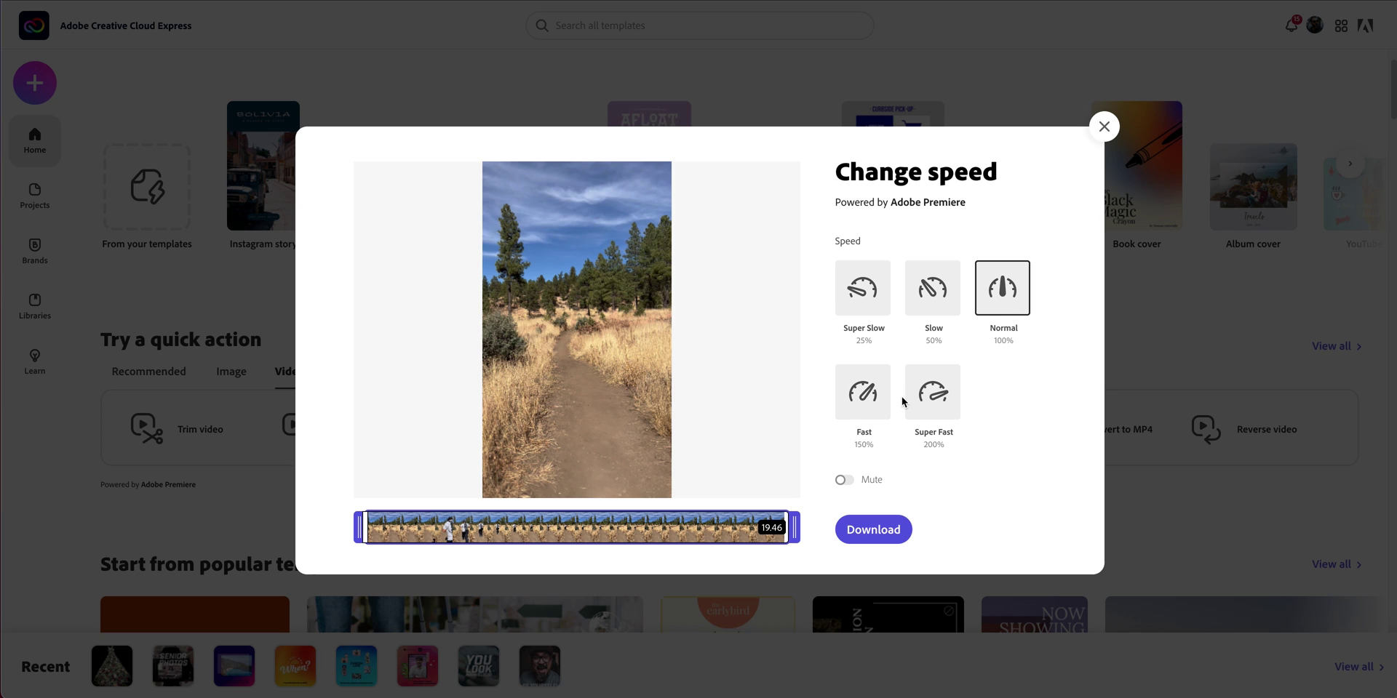
- Set the video's speed to Super Fast (200%) and mute its audio
click(940, 405)
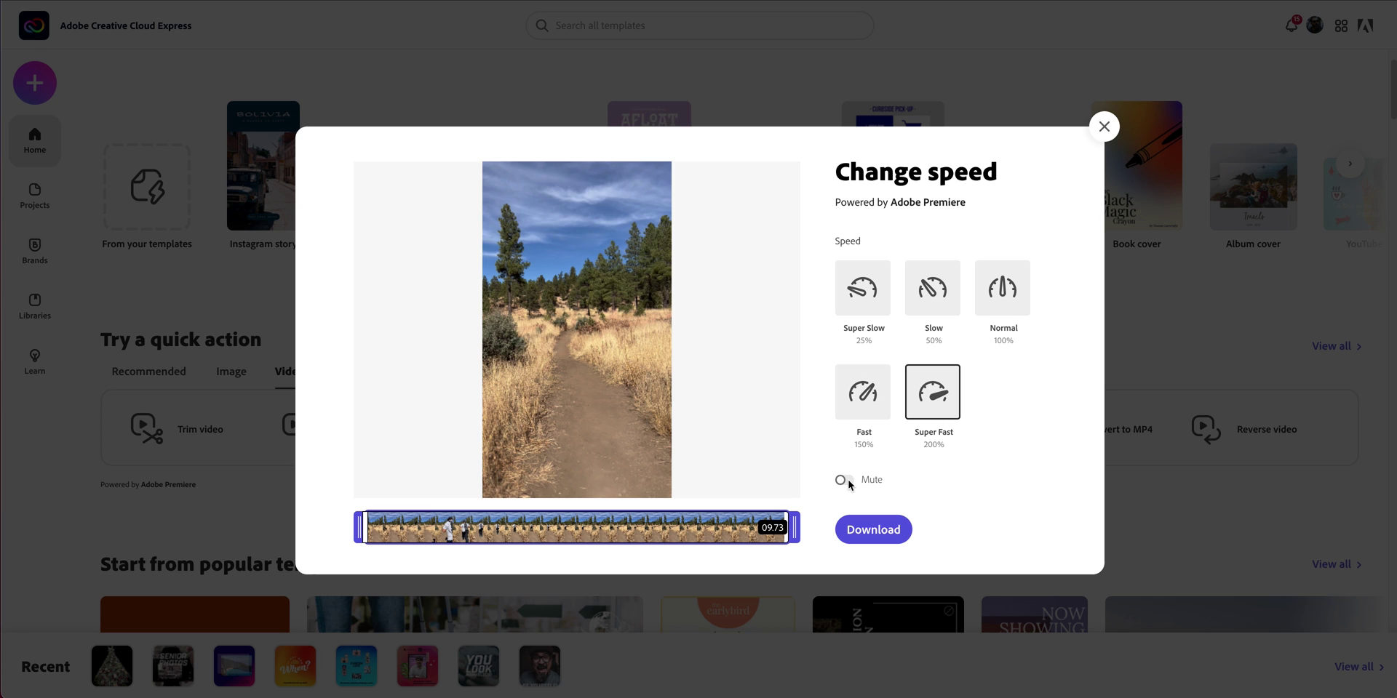
click(844, 480)
- Trim the start of the clip to a length of about 8.93 seconds and preview the video
drag(360, 528, 389, 524)
click(421, 525)
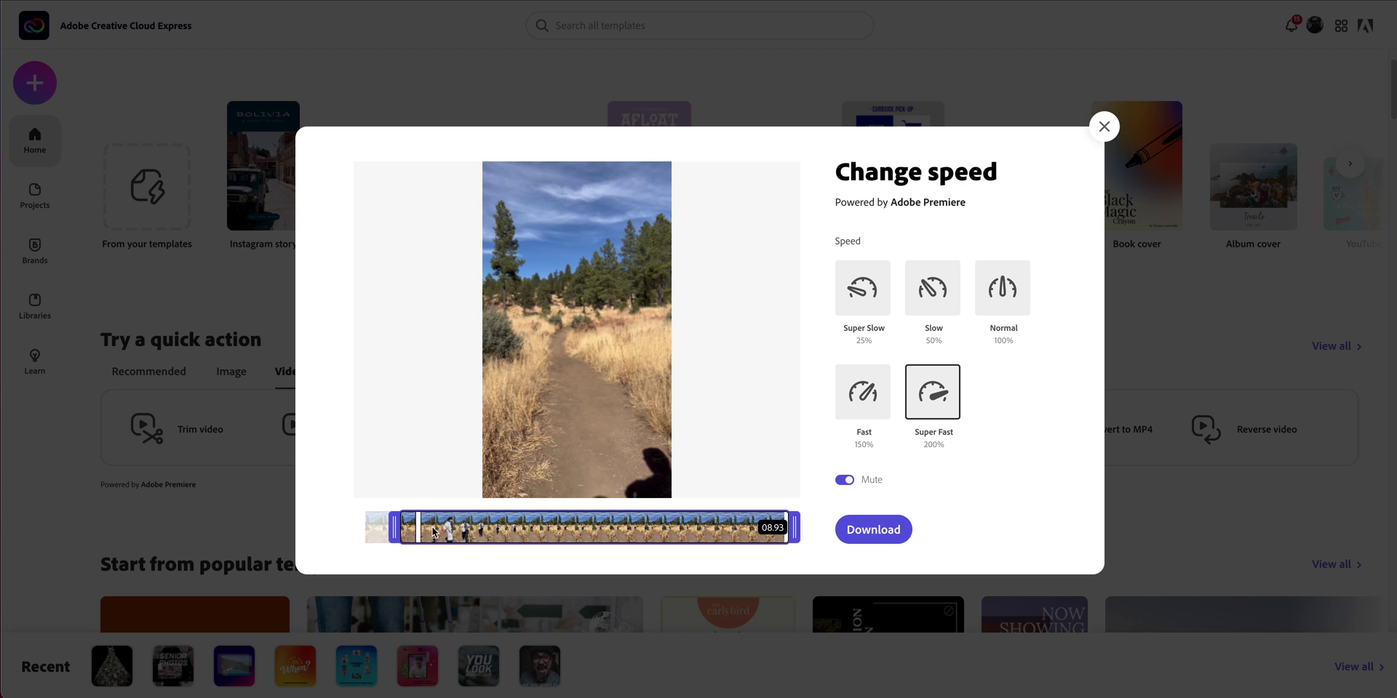
mouse_move(795, 529)
mouse_down()
mouse_move(779, 533)
mouse_move(808, 530)
mouse_up()
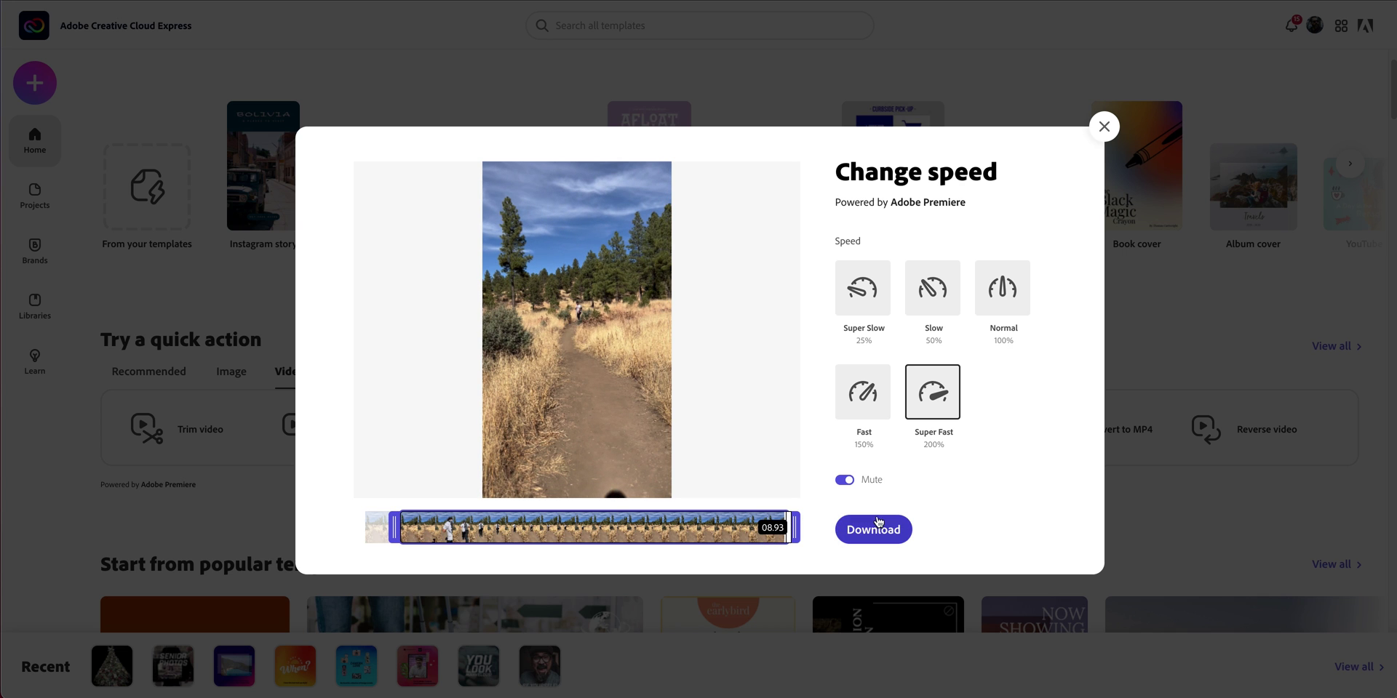
click(572, 339)
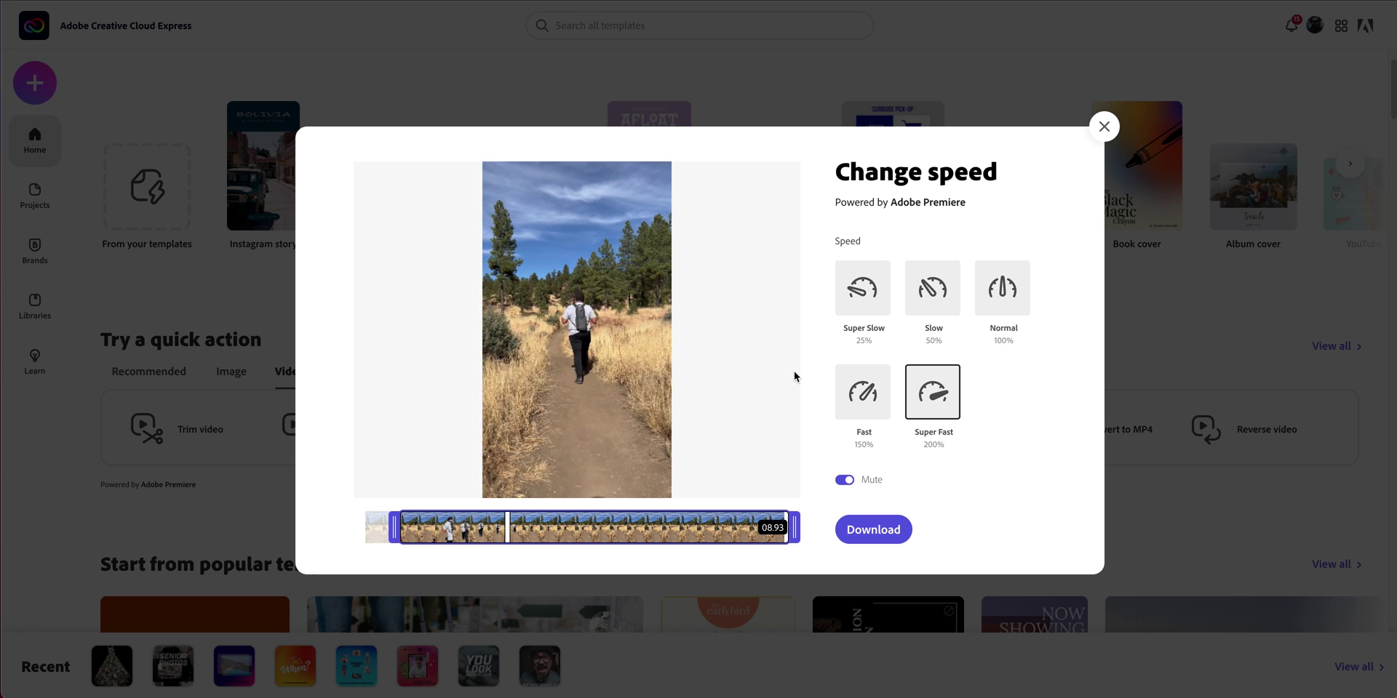
- Try the Normal (100%) and Super Slow (25%) speeds on the clip and preview the slowed playback
click(1003, 288)
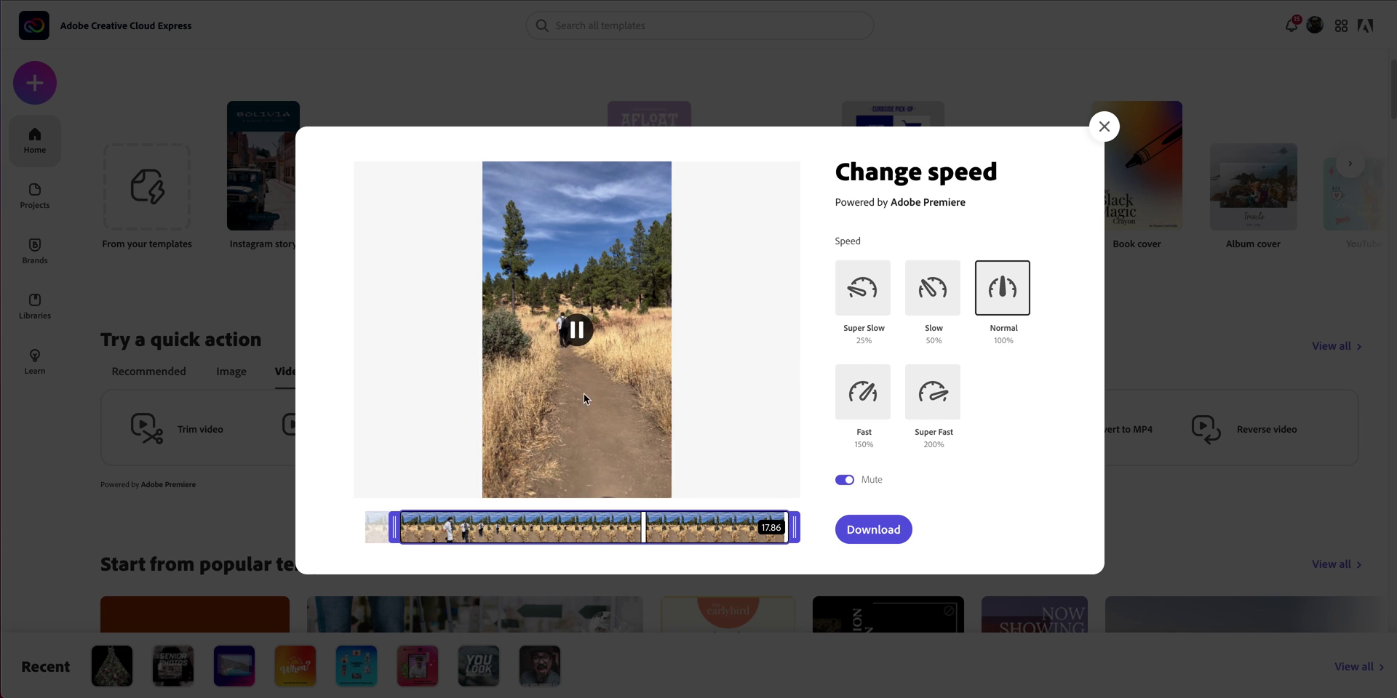
click(575, 525)
click(933, 391)
click(855, 300)
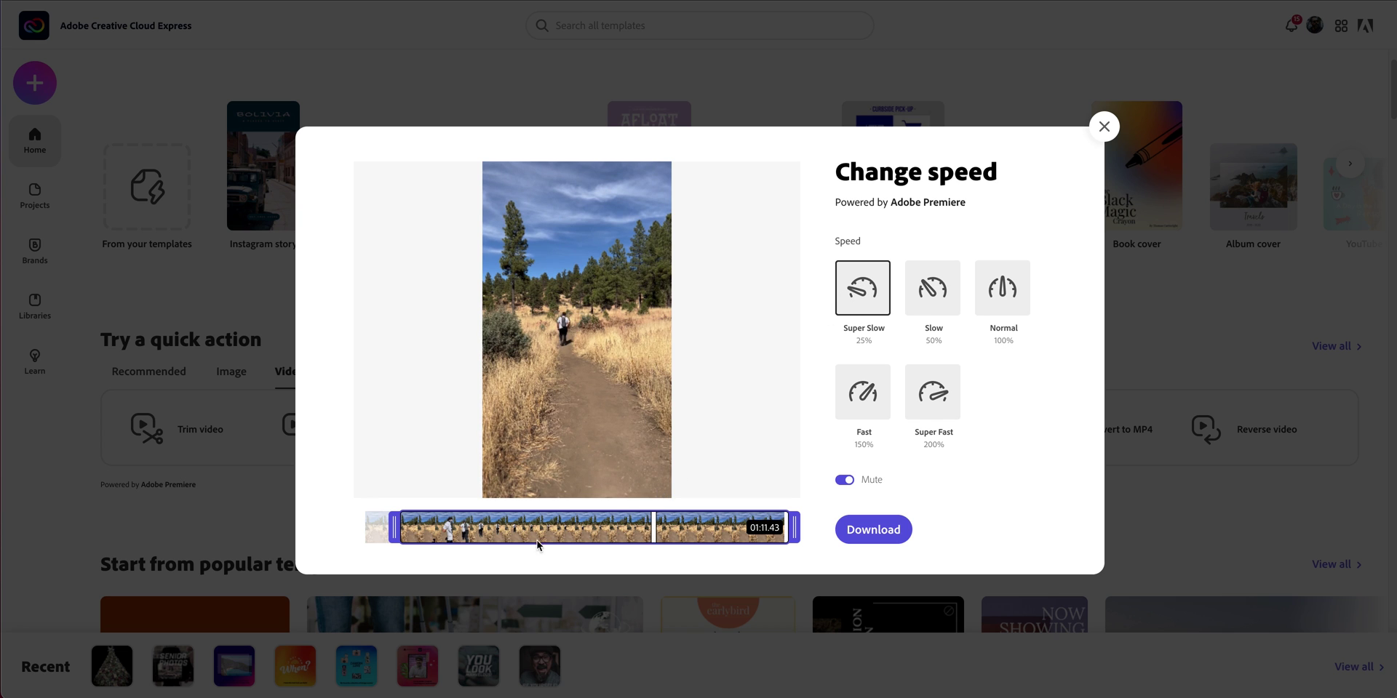
click(481, 540)
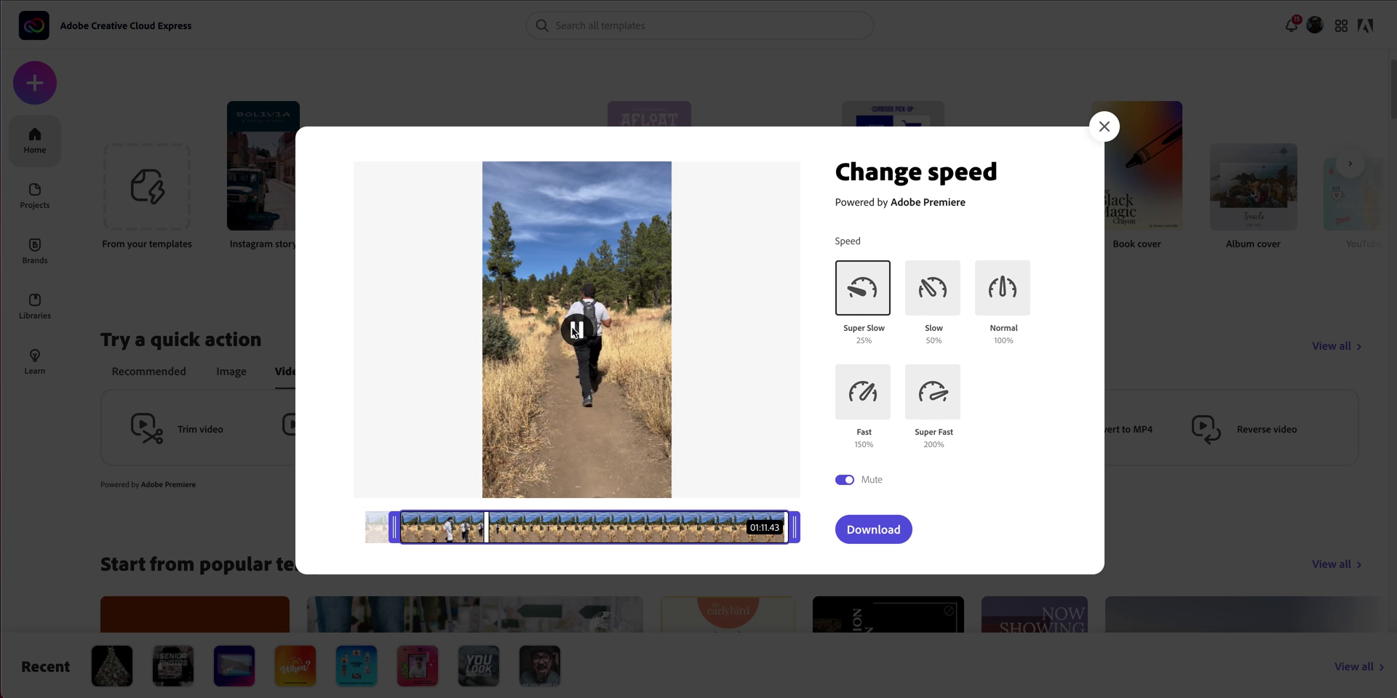
- Set the clip's speed to Super Fast (200%) and download the video
click(933, 393)
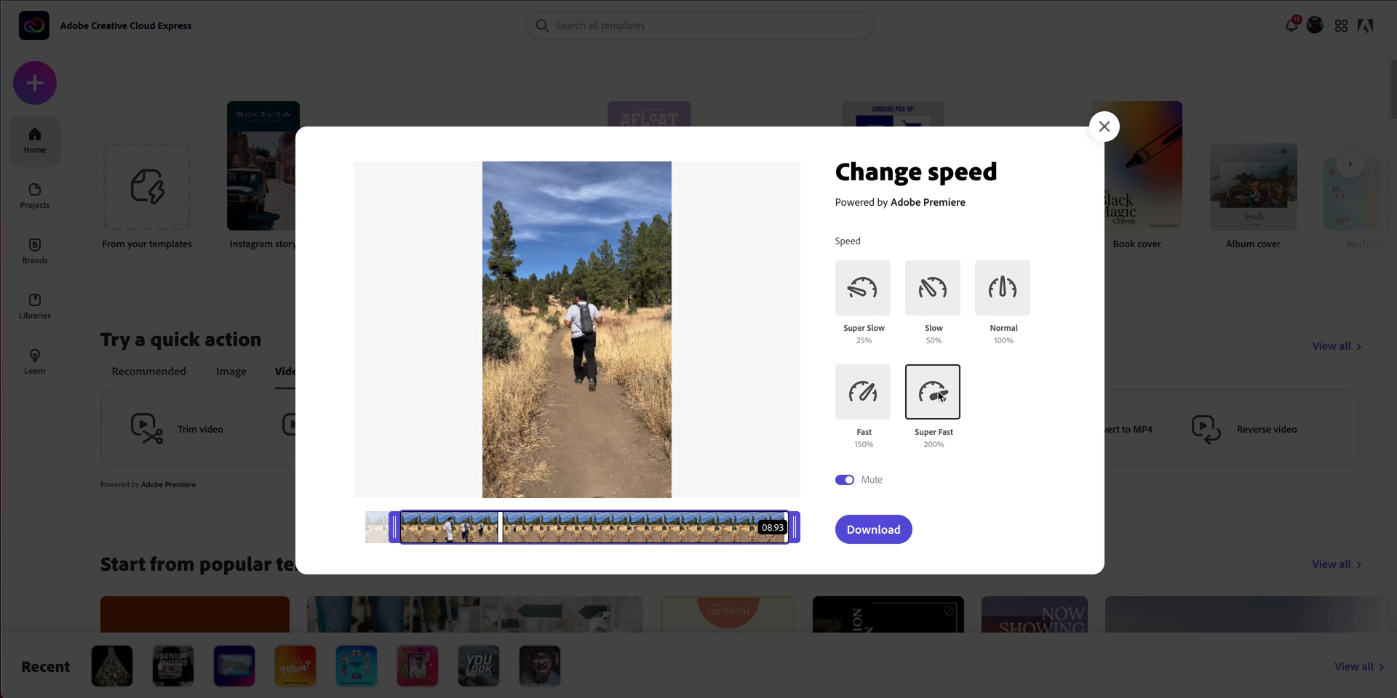
click(882, 536)
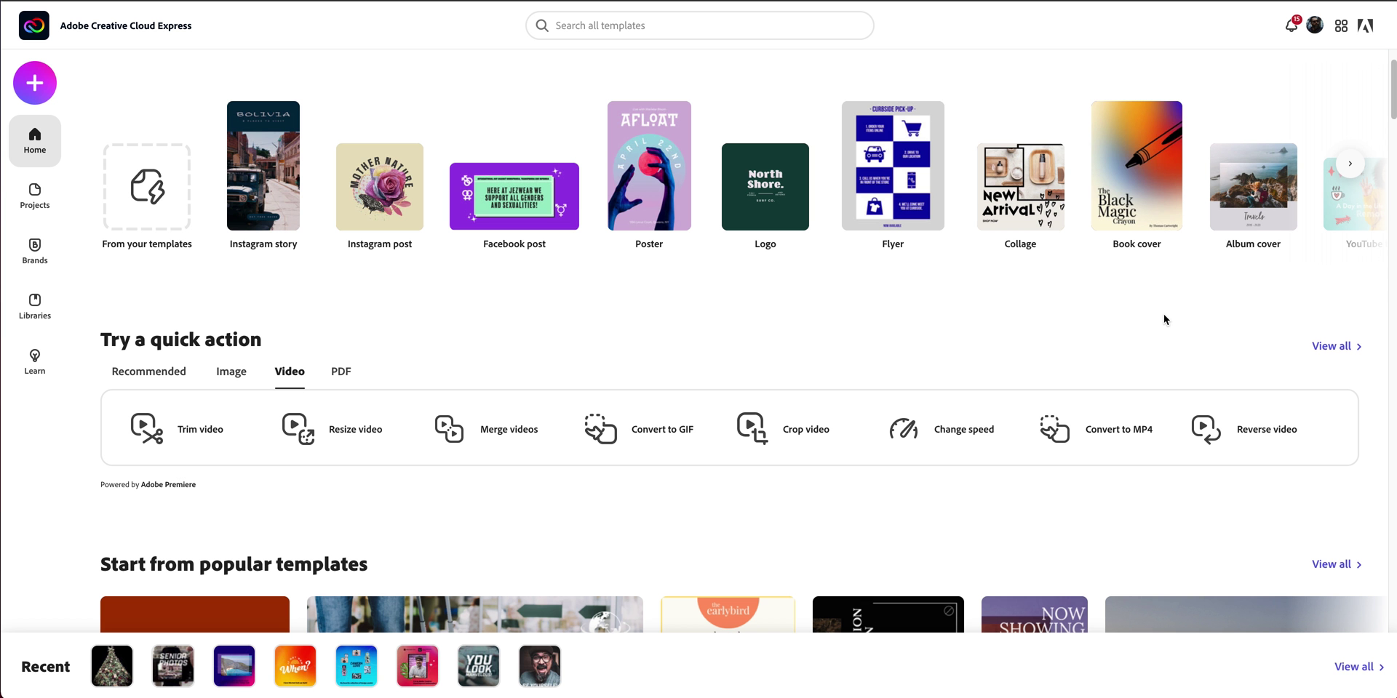
- Start the Convert to MP4 quick action and load IMG_0705 2.mov from the CCX-DEMO-FILES folder
click(1113, 437)
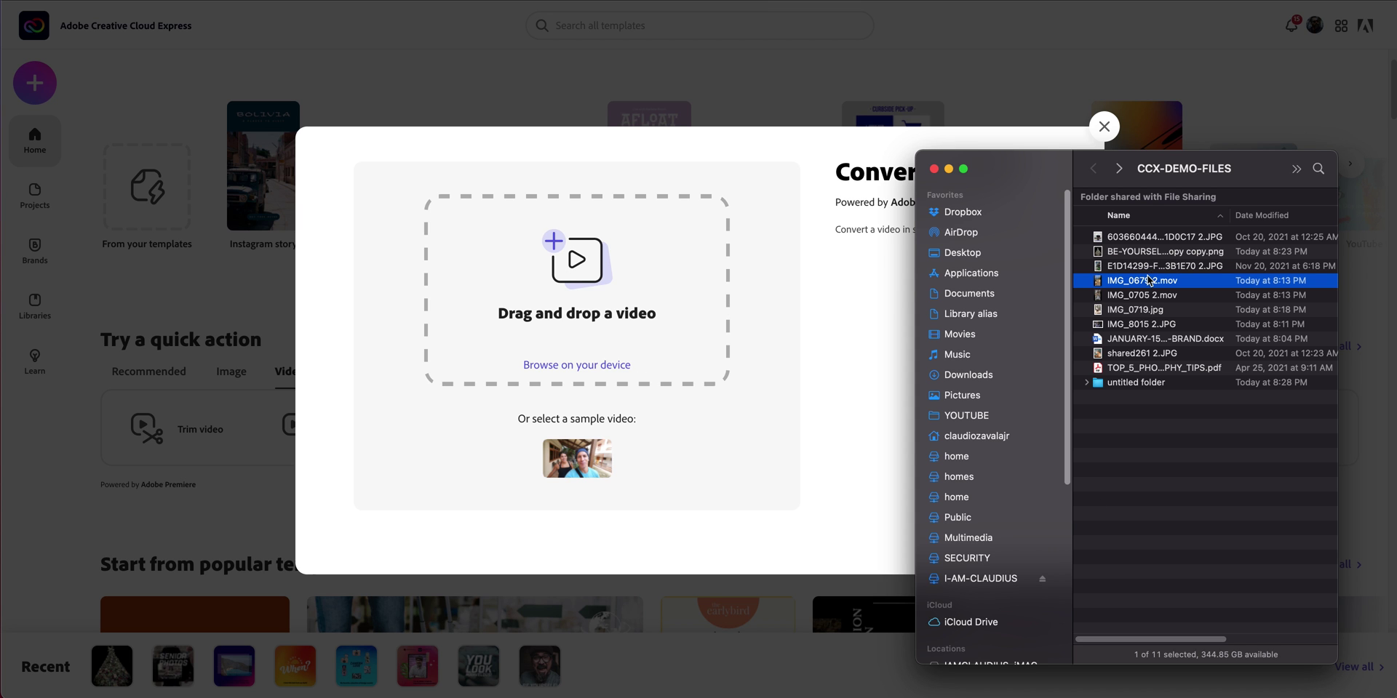
drag(1141, 295, 569, 326)
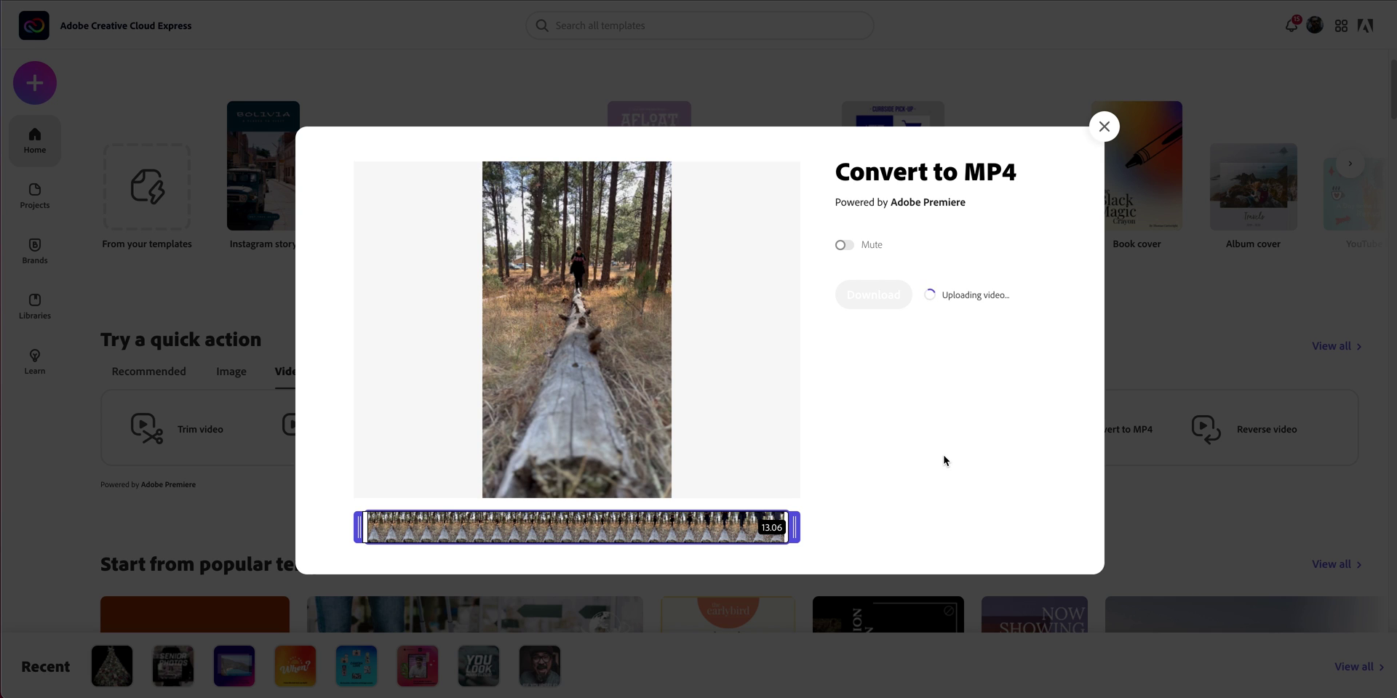
- Mute the video's audio and download it as an MP4, dismissing the download confirmation
click(850, 248)
click(872, 298)
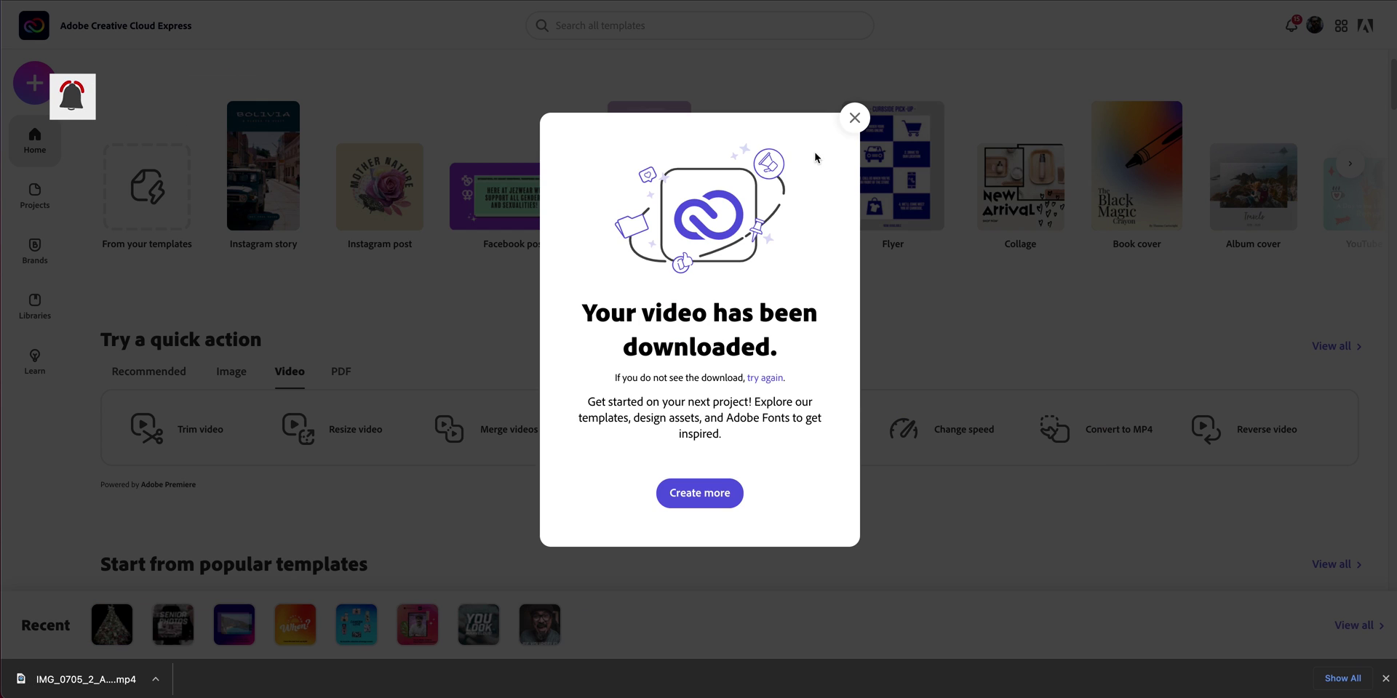
click(854, 118)
- Show the downloaded IMG_0705 MP4 in the Downloads folder, close that window and return to the browser
click(161, 680)
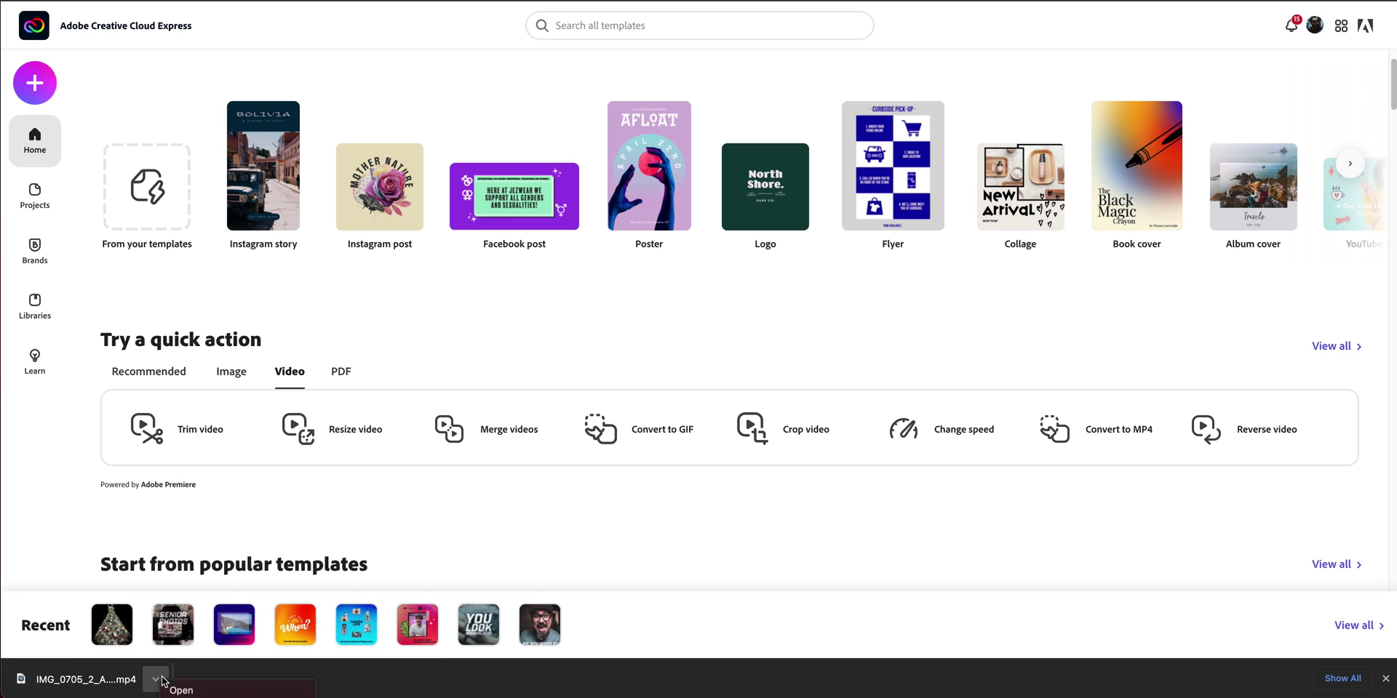
click(182, 690)
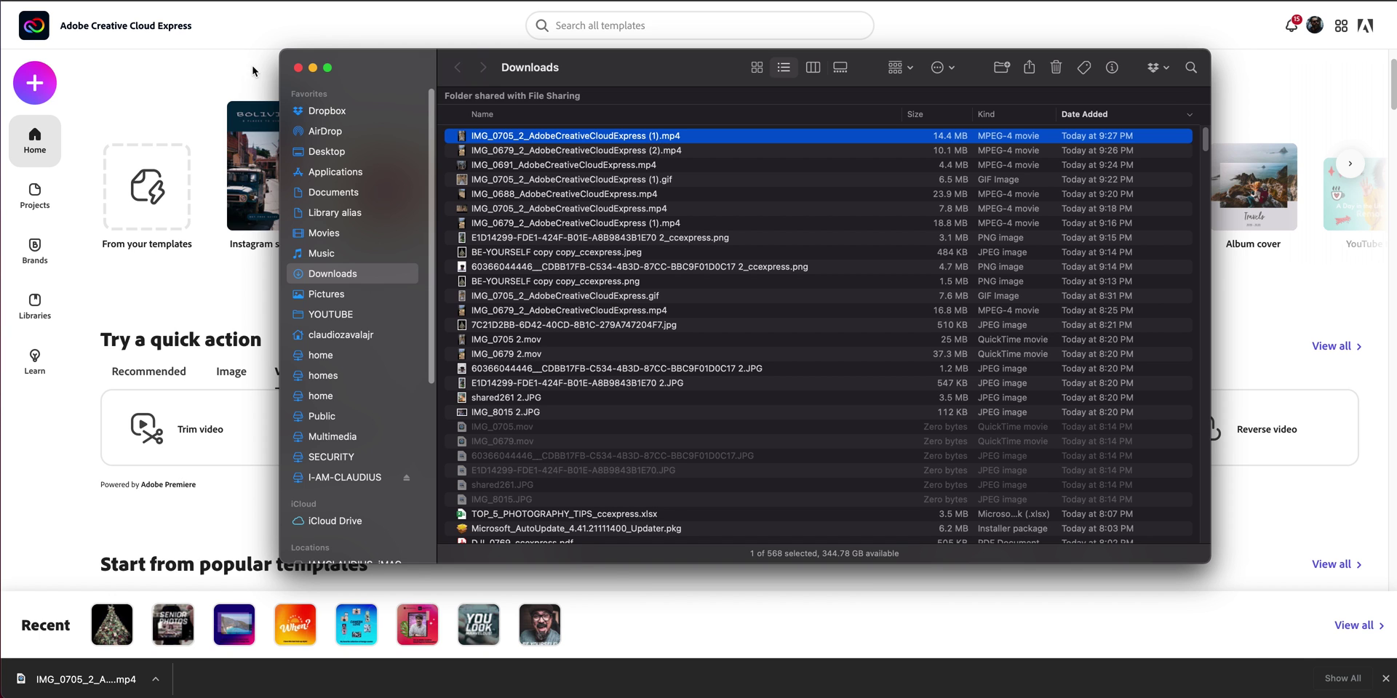
click(298, 68)
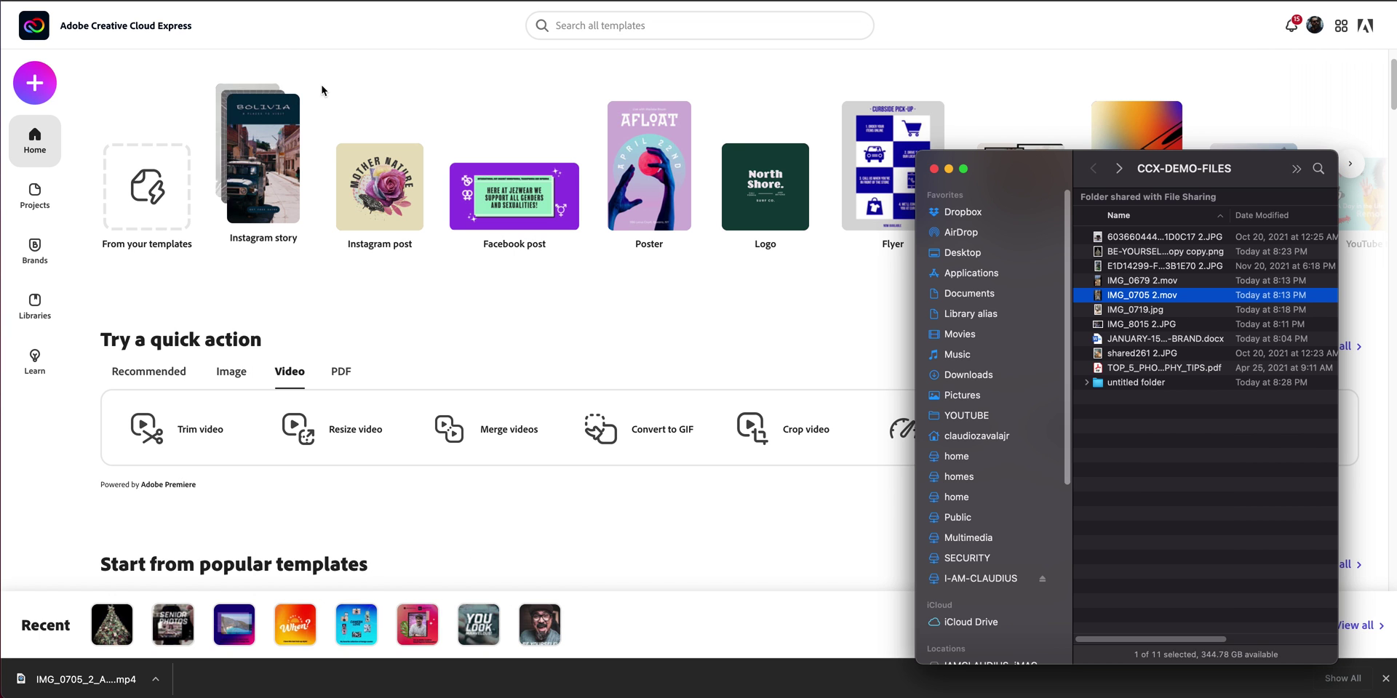
click(866, 269)
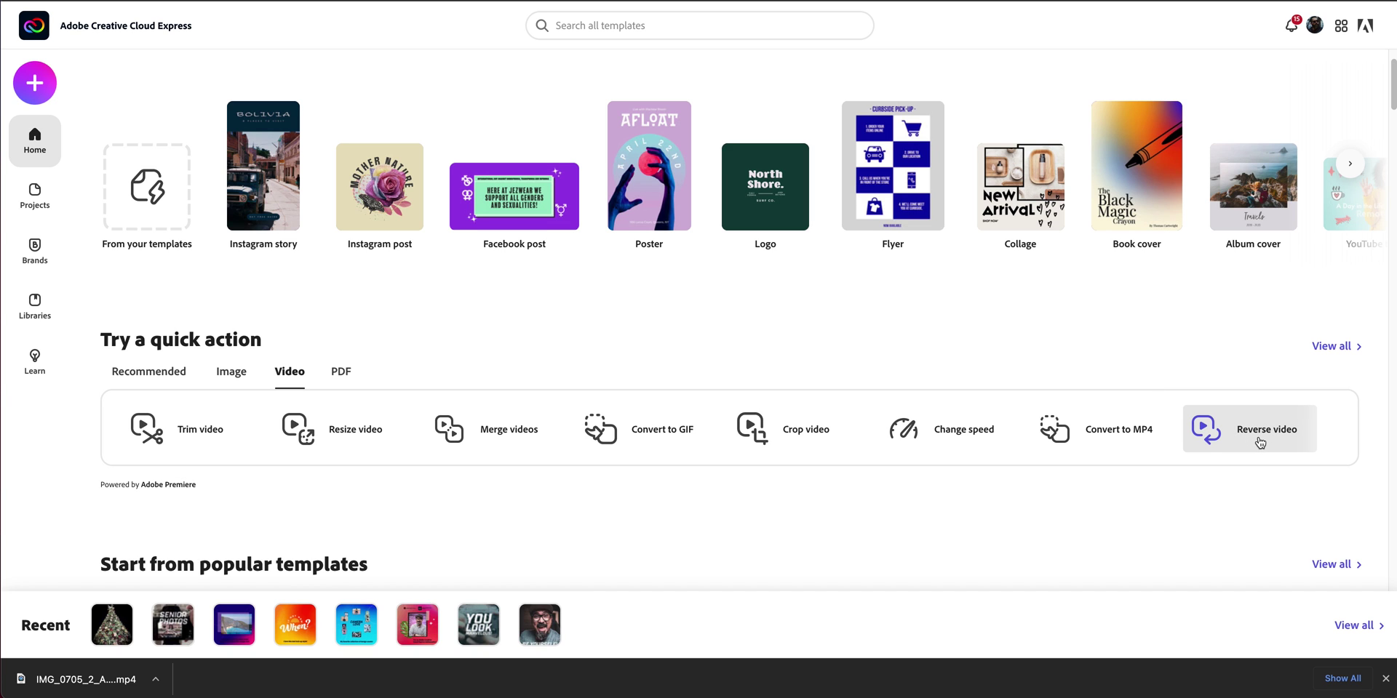
- Start the Reverse video quick action and load IMG_0679 2.mov from the CCX-DEMO-FILES folder
click(1233, 441)
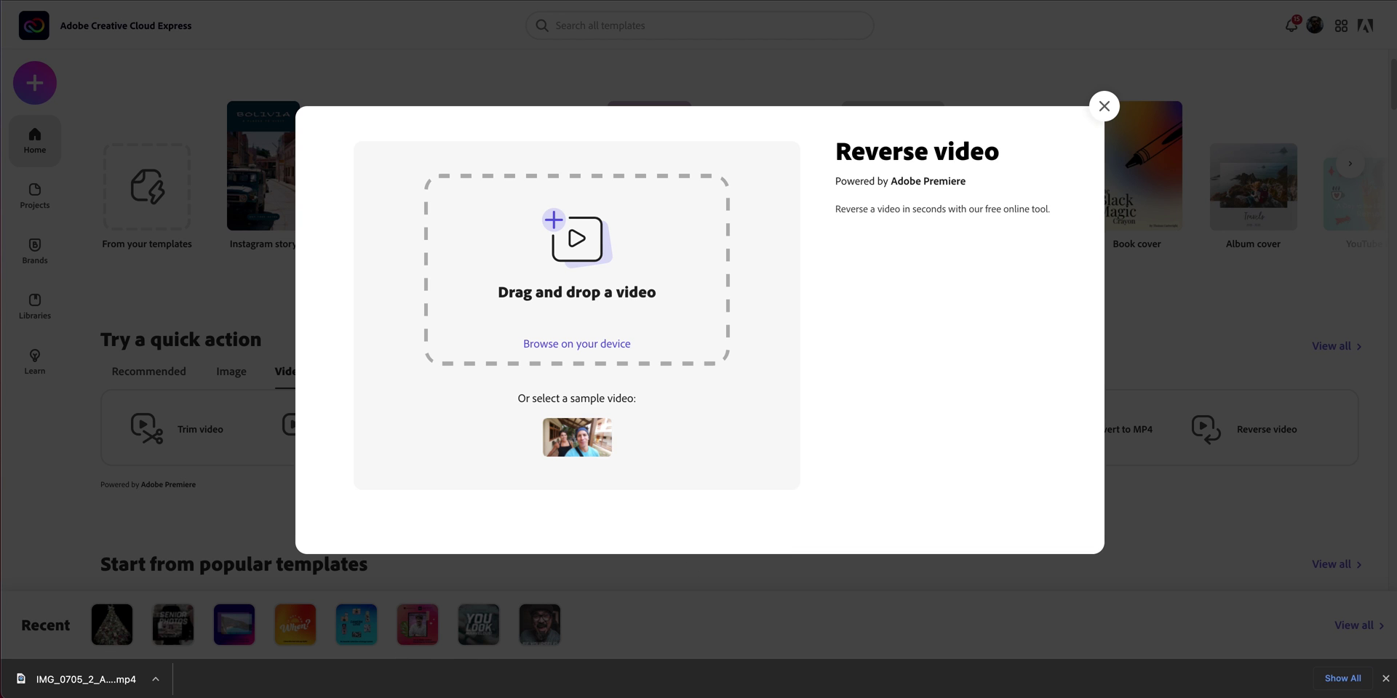
key(super+Tab)
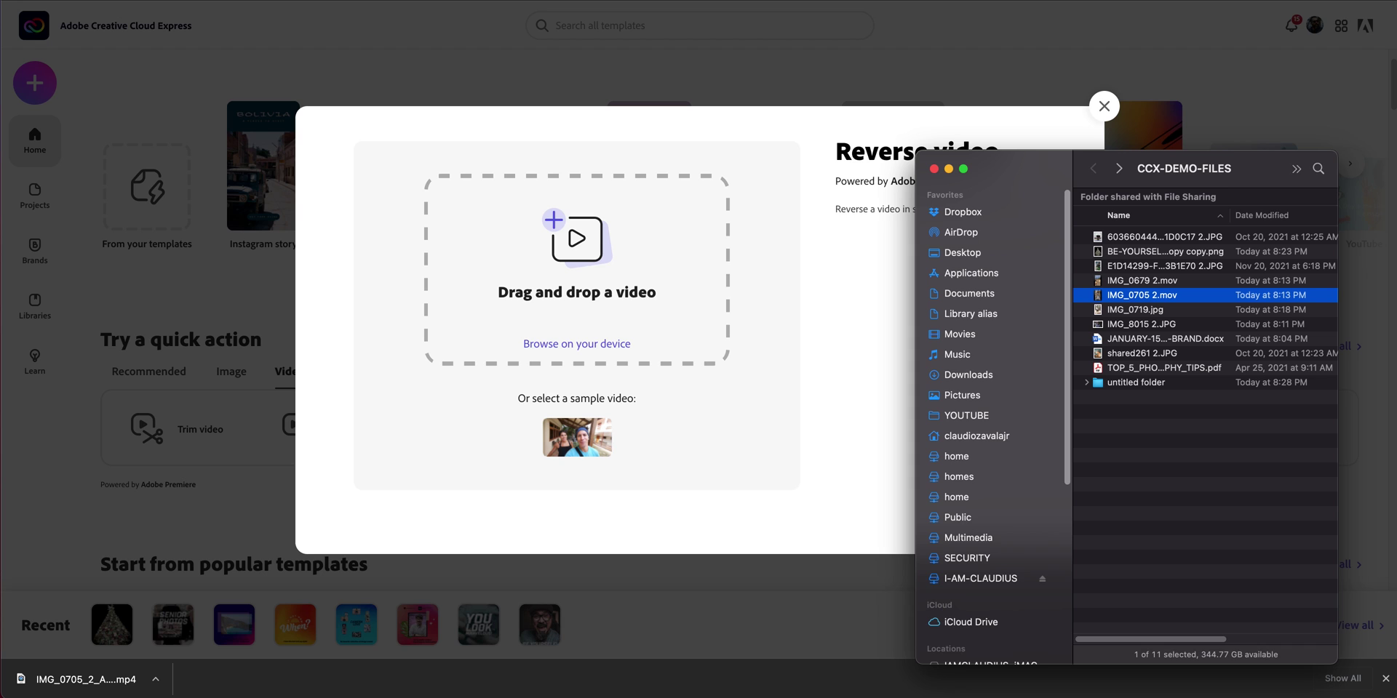
click(1143, 282)
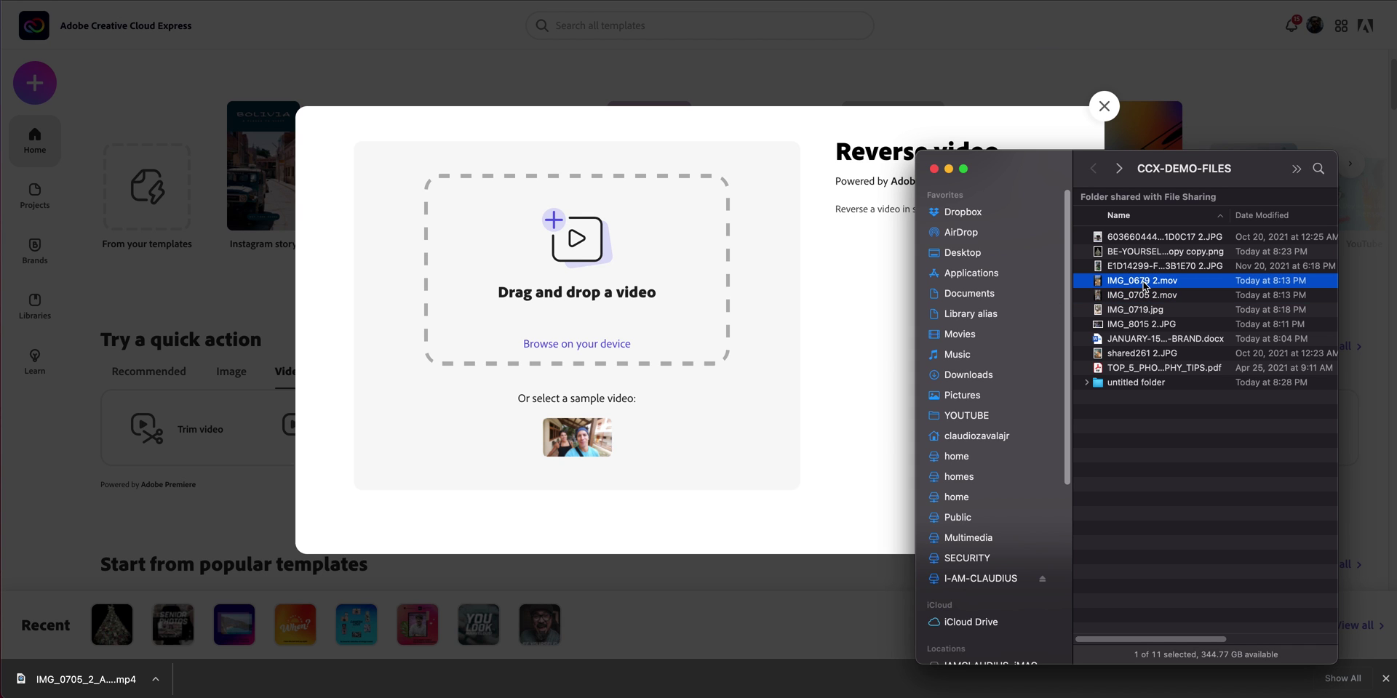
drag(1141, 283, 609, 321)
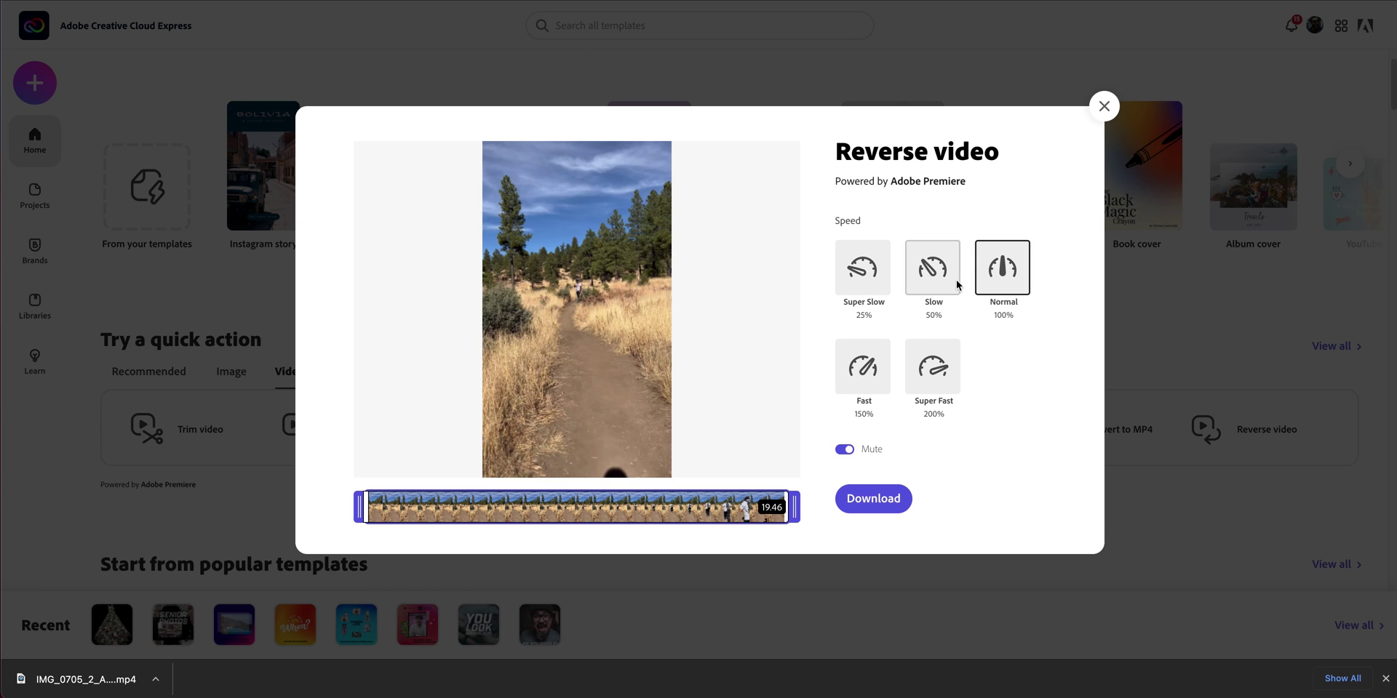
- Set the reversed video's speed to Super Fast (200%) and download the clip after previewing it
click(934, 390)
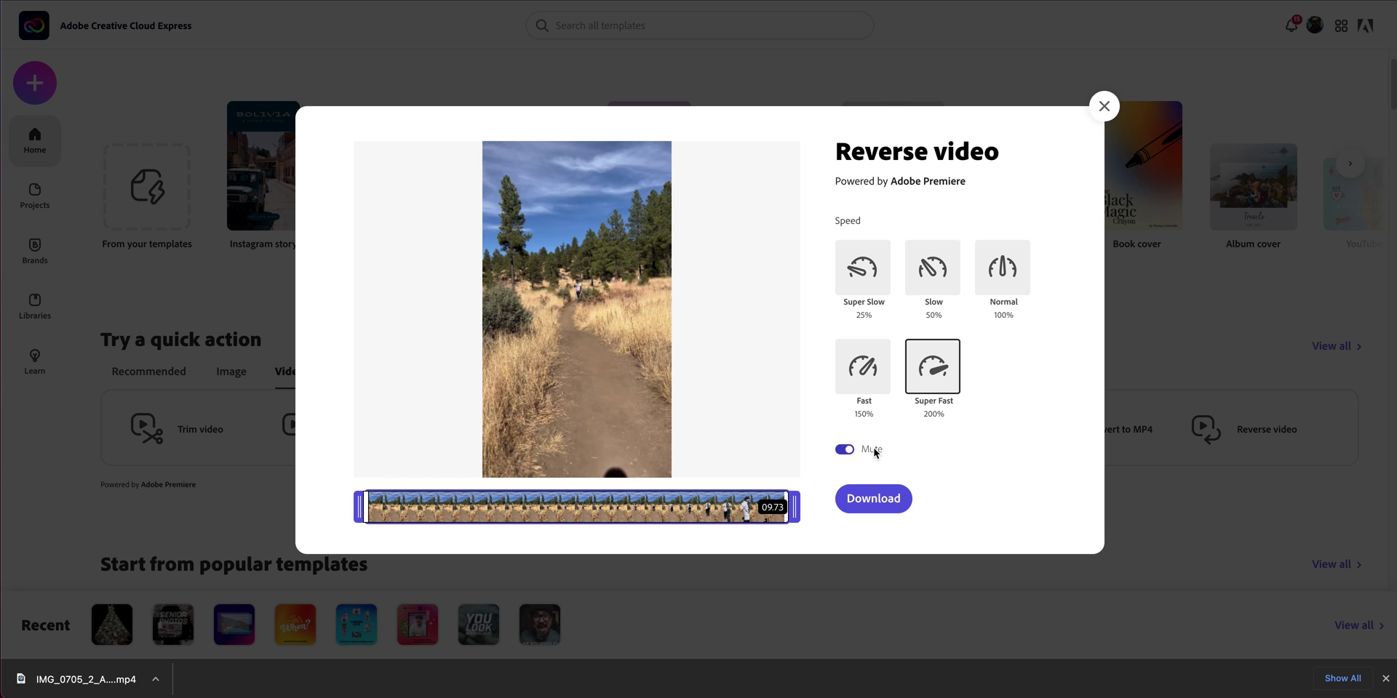
click(579, 512)
click(378, 501)
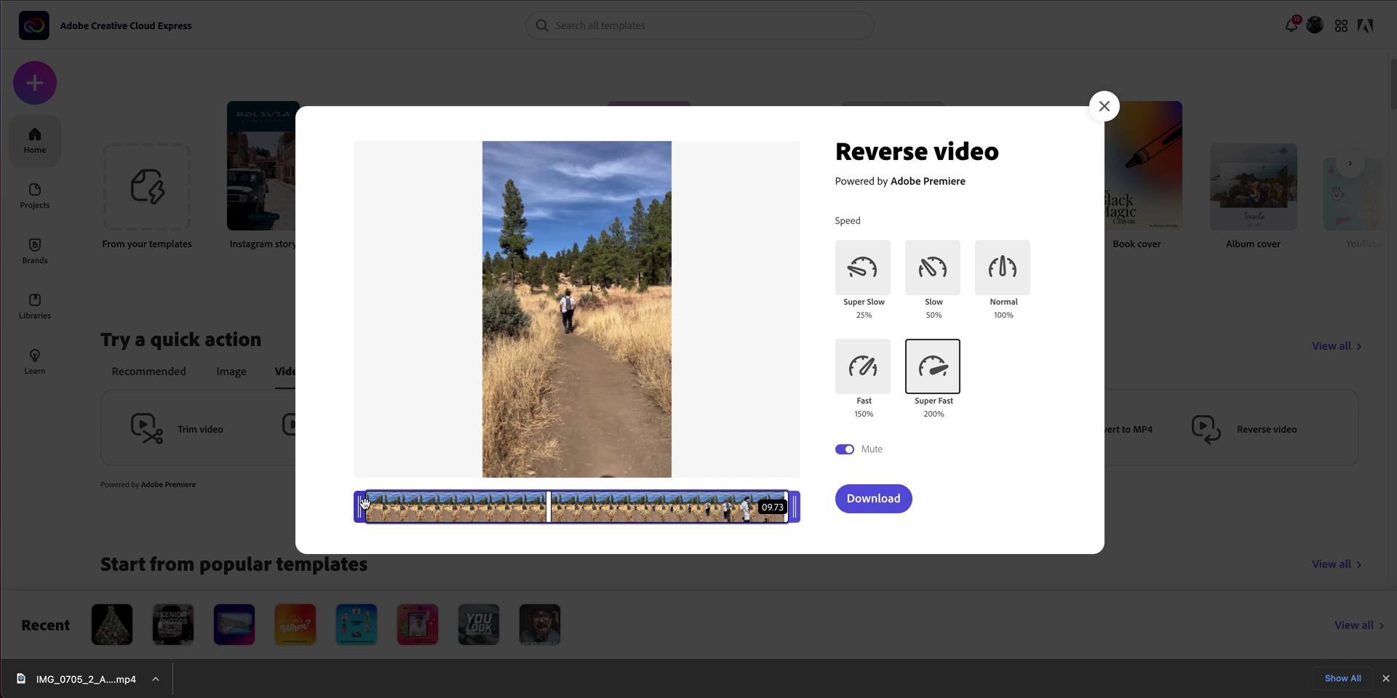
click(365, 511)
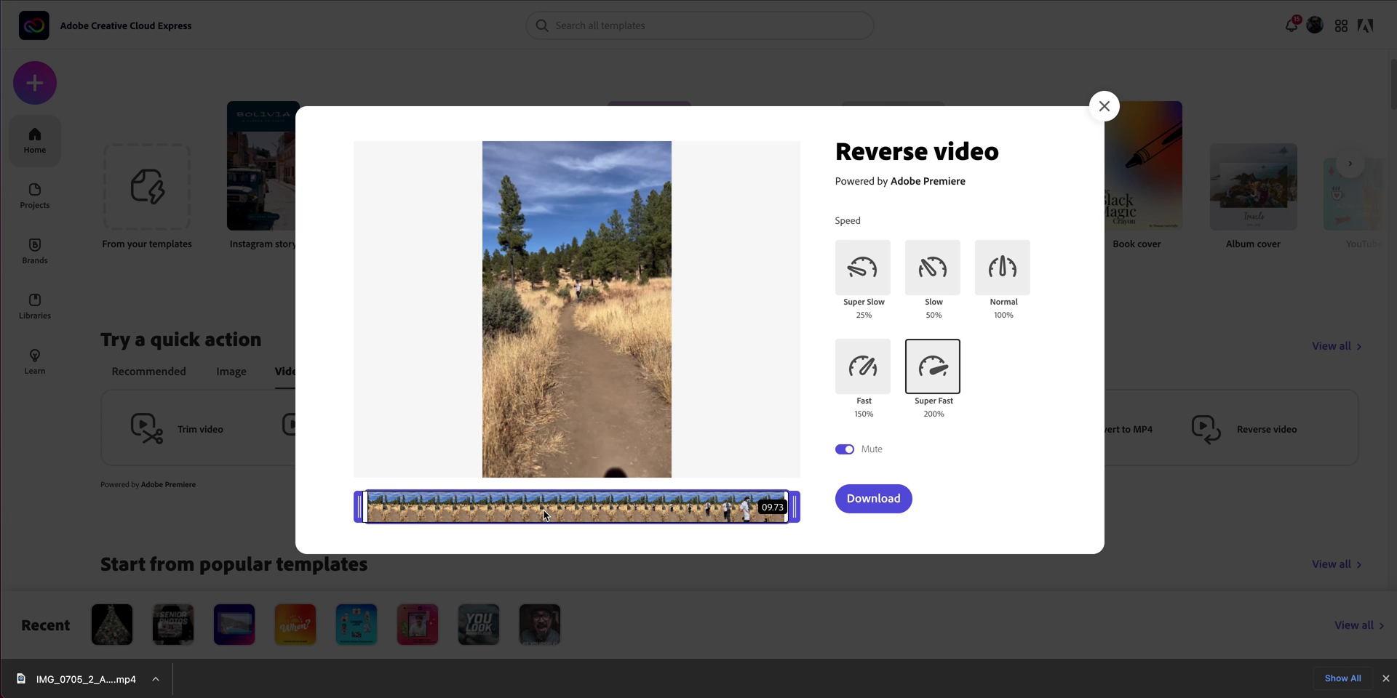
click(577, 308)
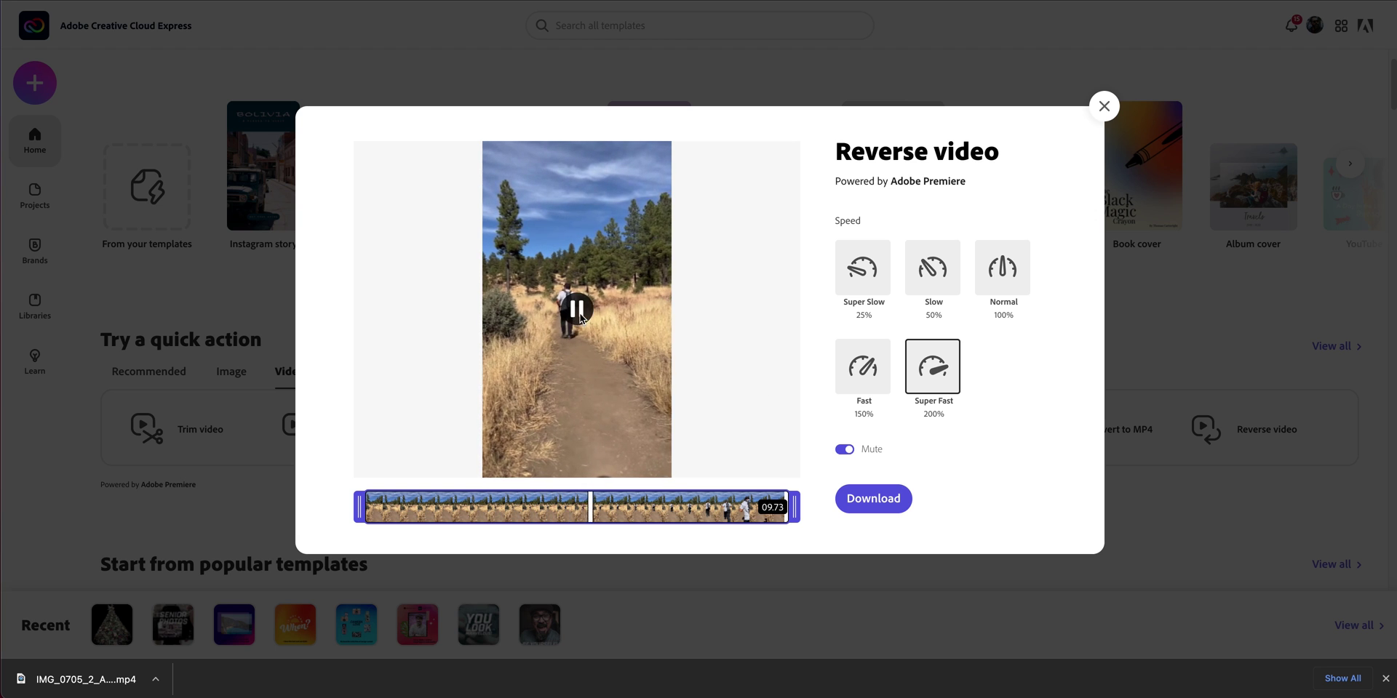
click(859, 496)
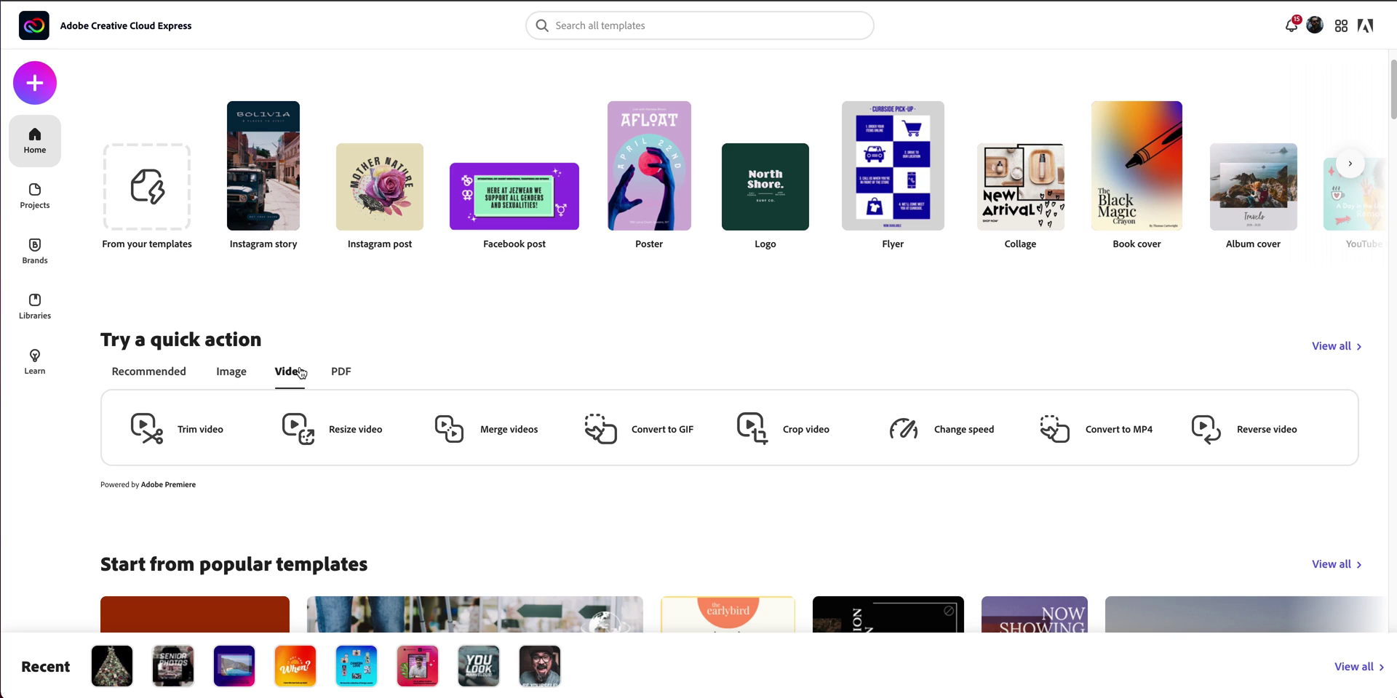
- Start the Convert to PDF quick action and load the JANUARY-15...-BRAND.docx document from the CCX-DEMO-FILES folder
click(340, 374)
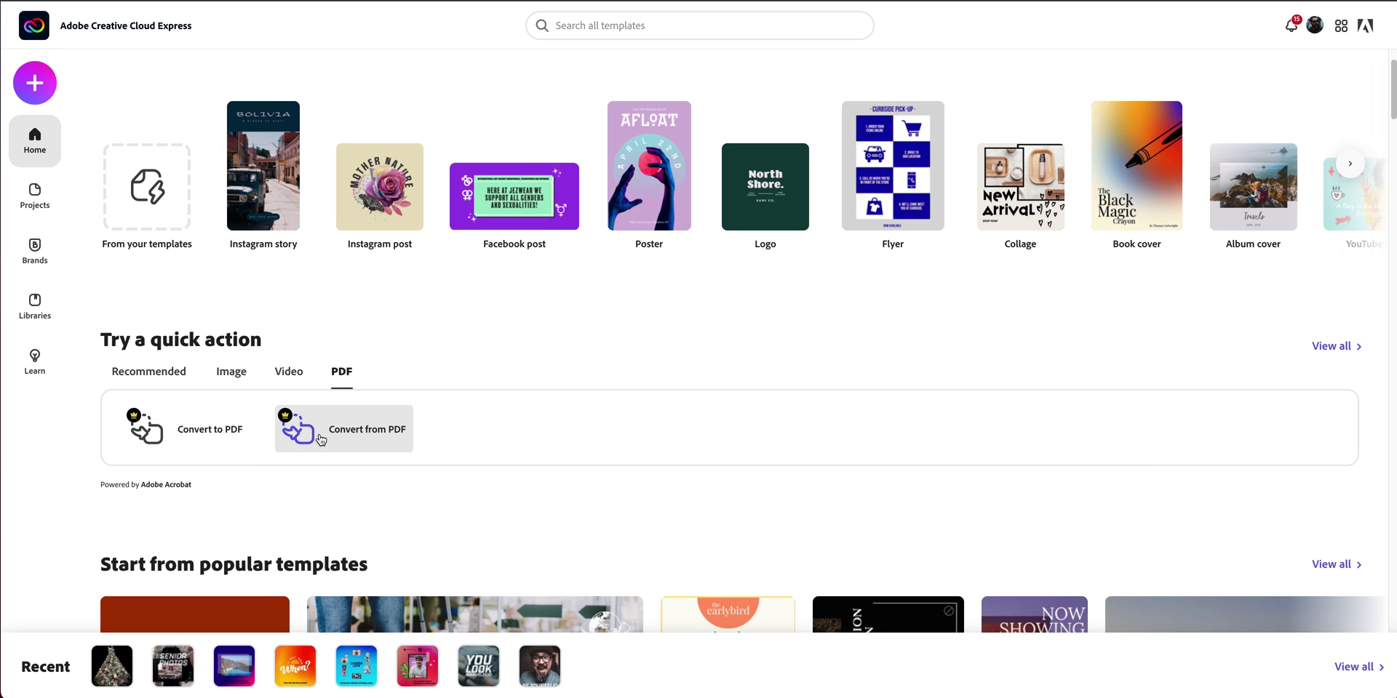
click(213, 439)
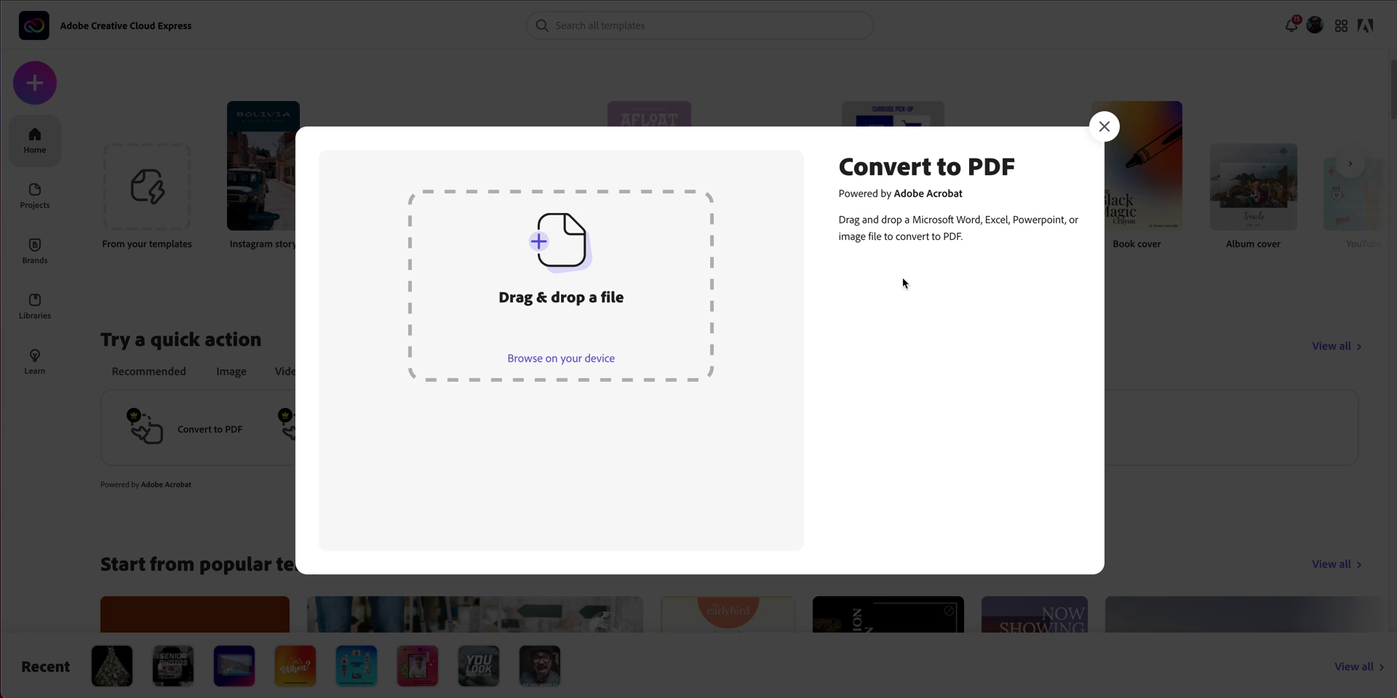
click(500, 679)
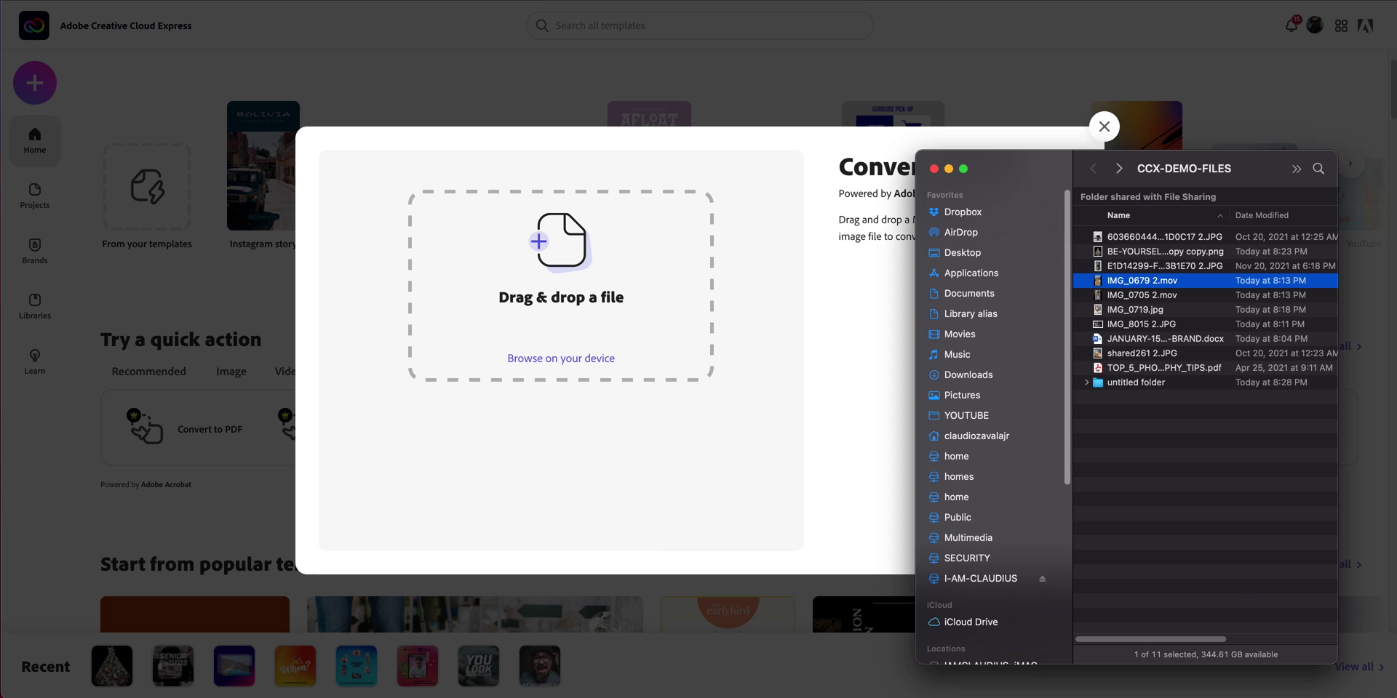
click(1145, 341)
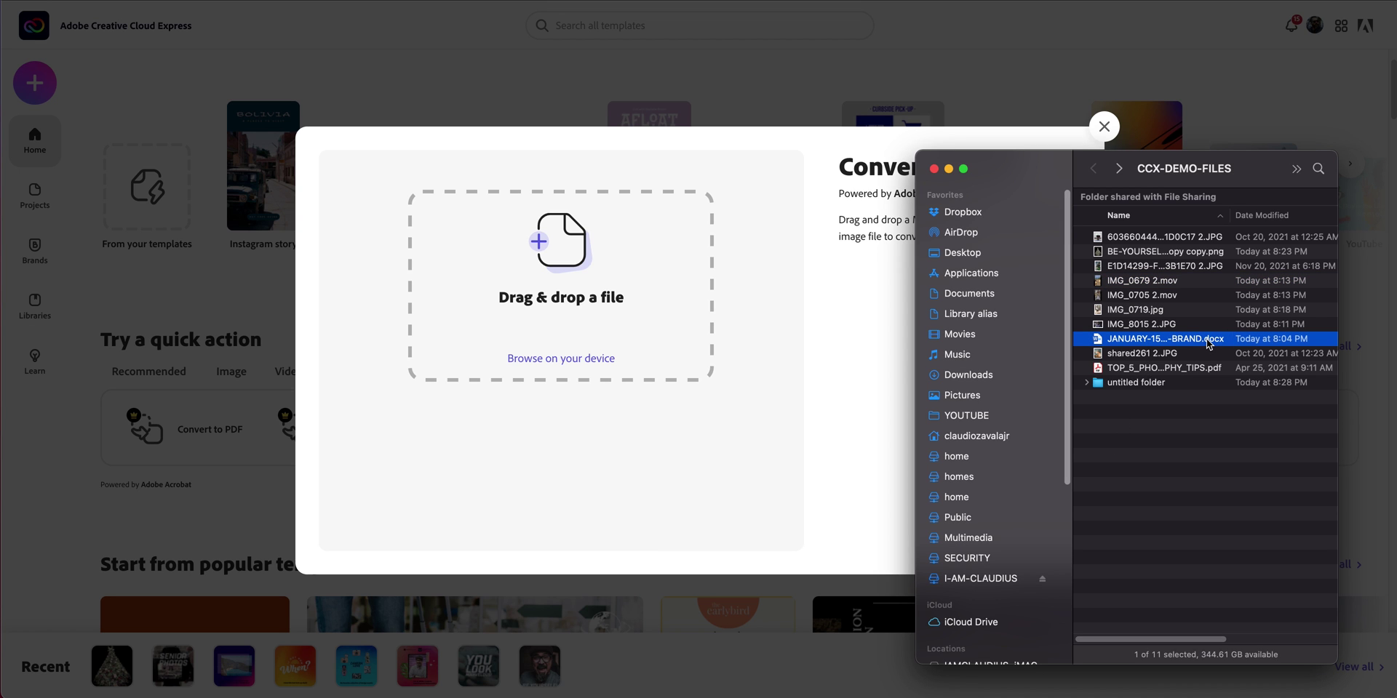
drag(1208, 343, 548, 332)
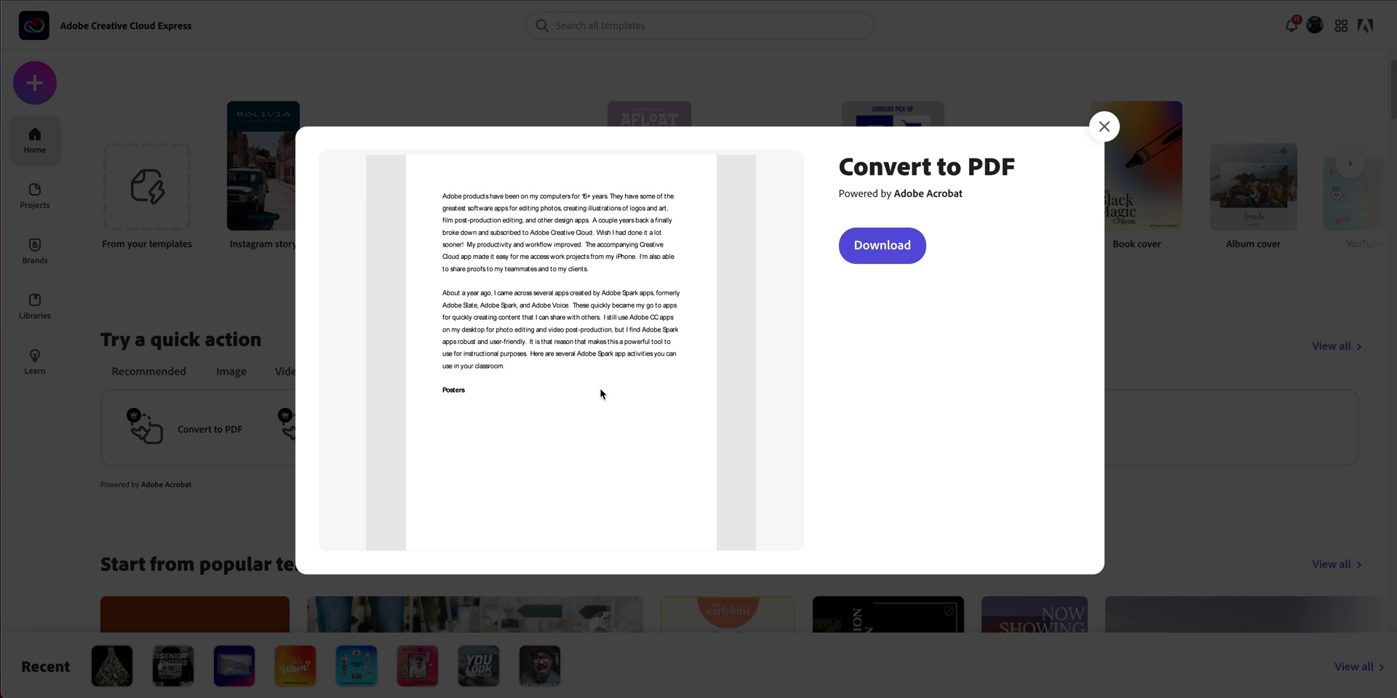
- Download the converted PDF, dismiss the confirmation and open the downloaded file in the PDF viewer
click(858, 252)
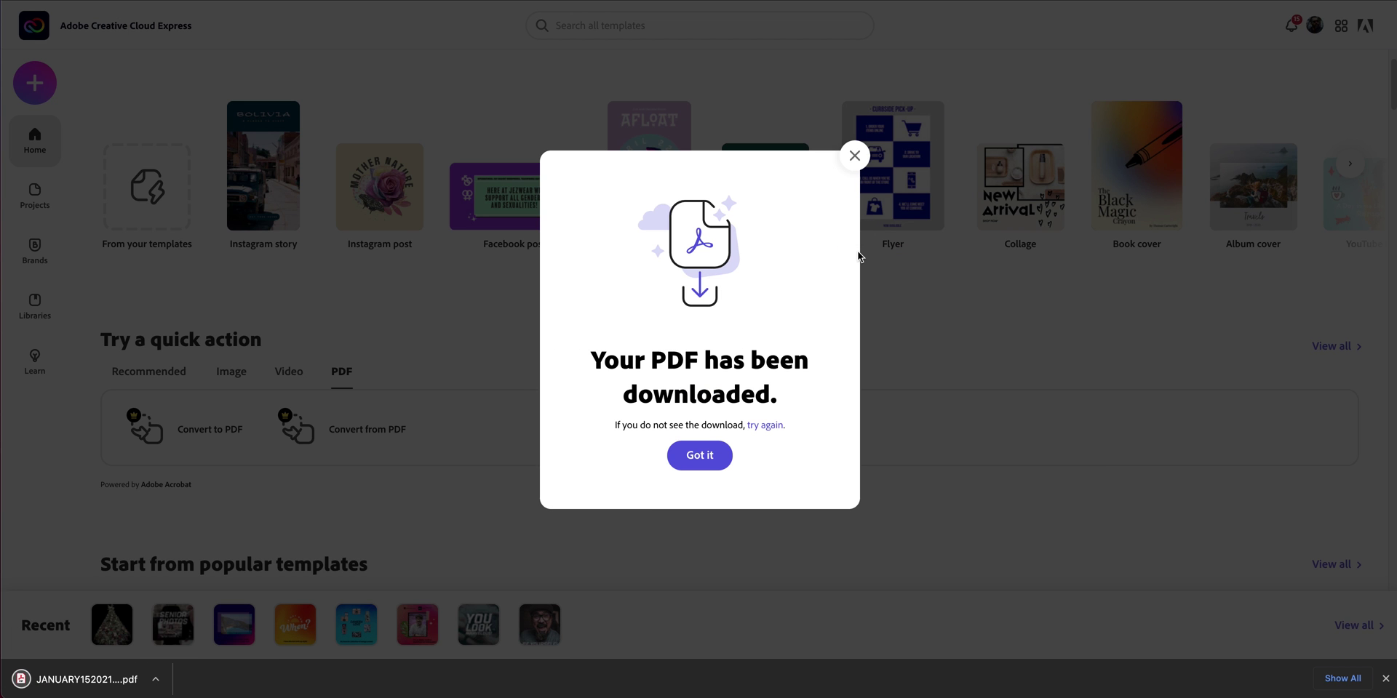
click(855, 155)
click(77, 679)
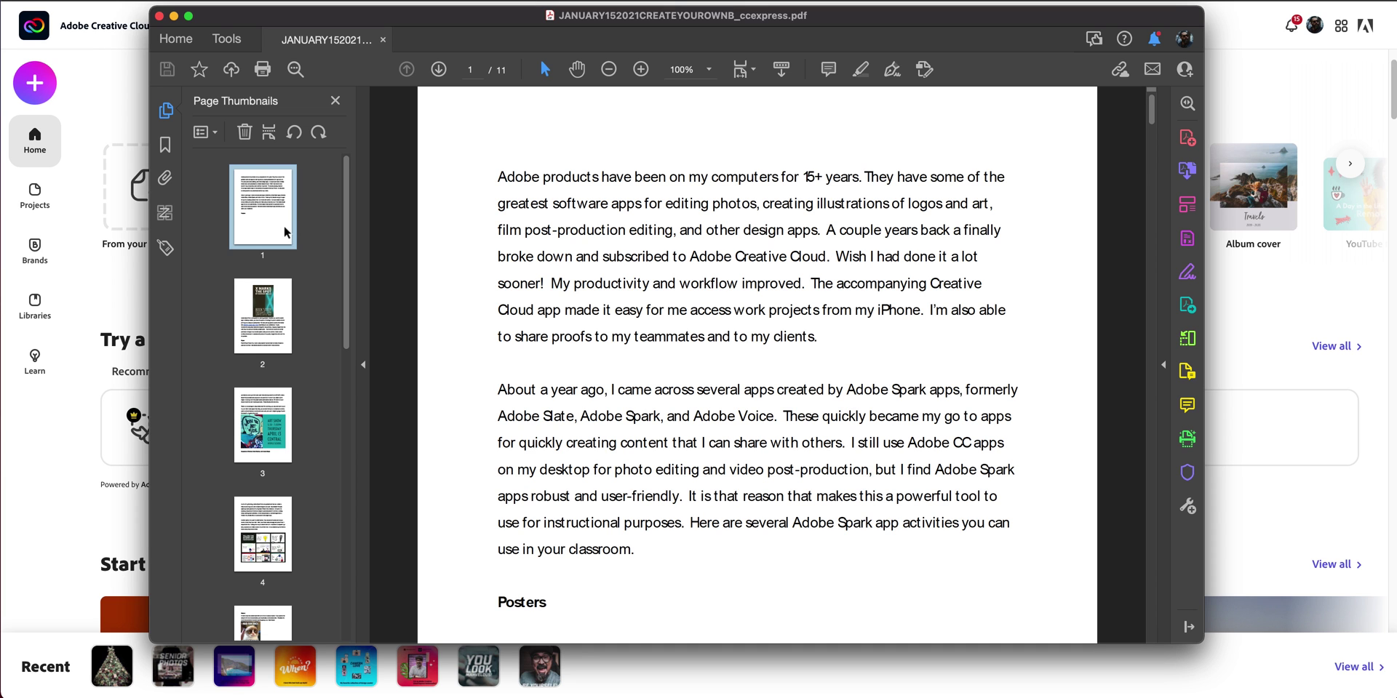
- Look through the converted PDF's pages using their thumbnails and return to the quick actions page
click(290, 329)
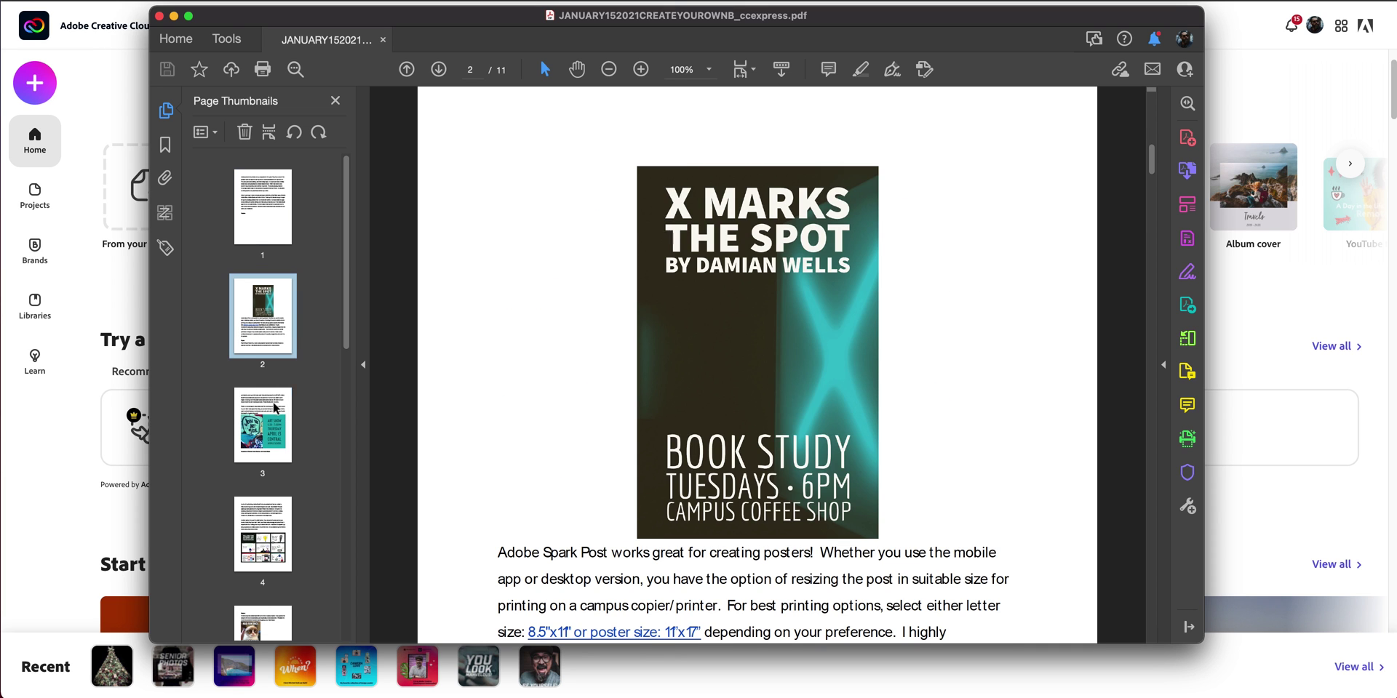
click(276, 407)
drag(271, 528, 280, 422)
click(291, 528)
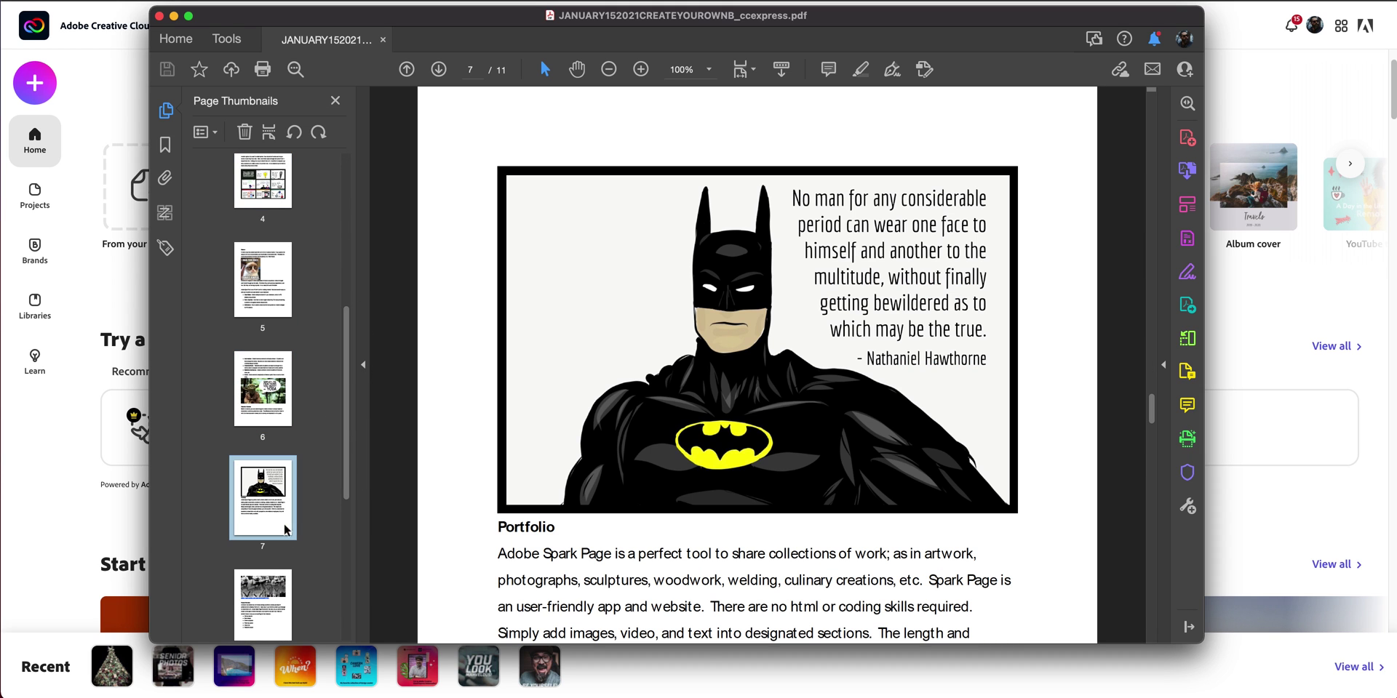
click(280, 582)
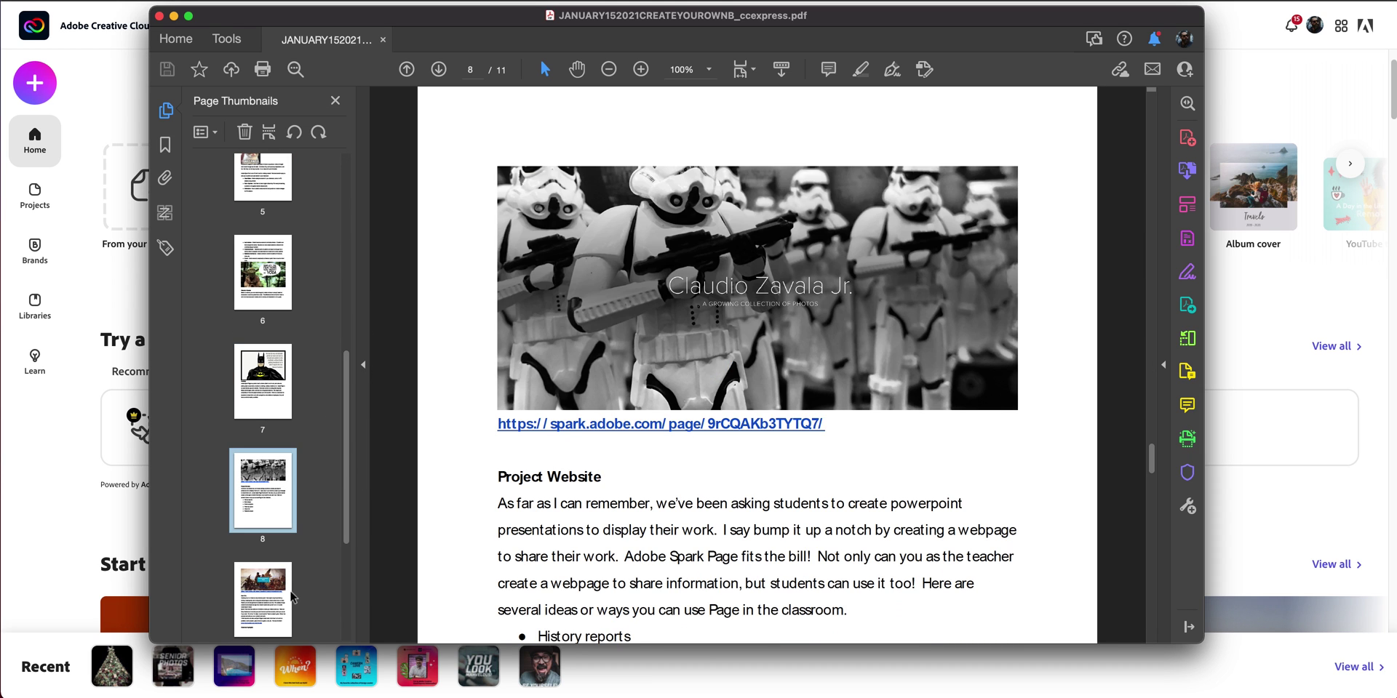
click(265, 589)
click(134, 86)
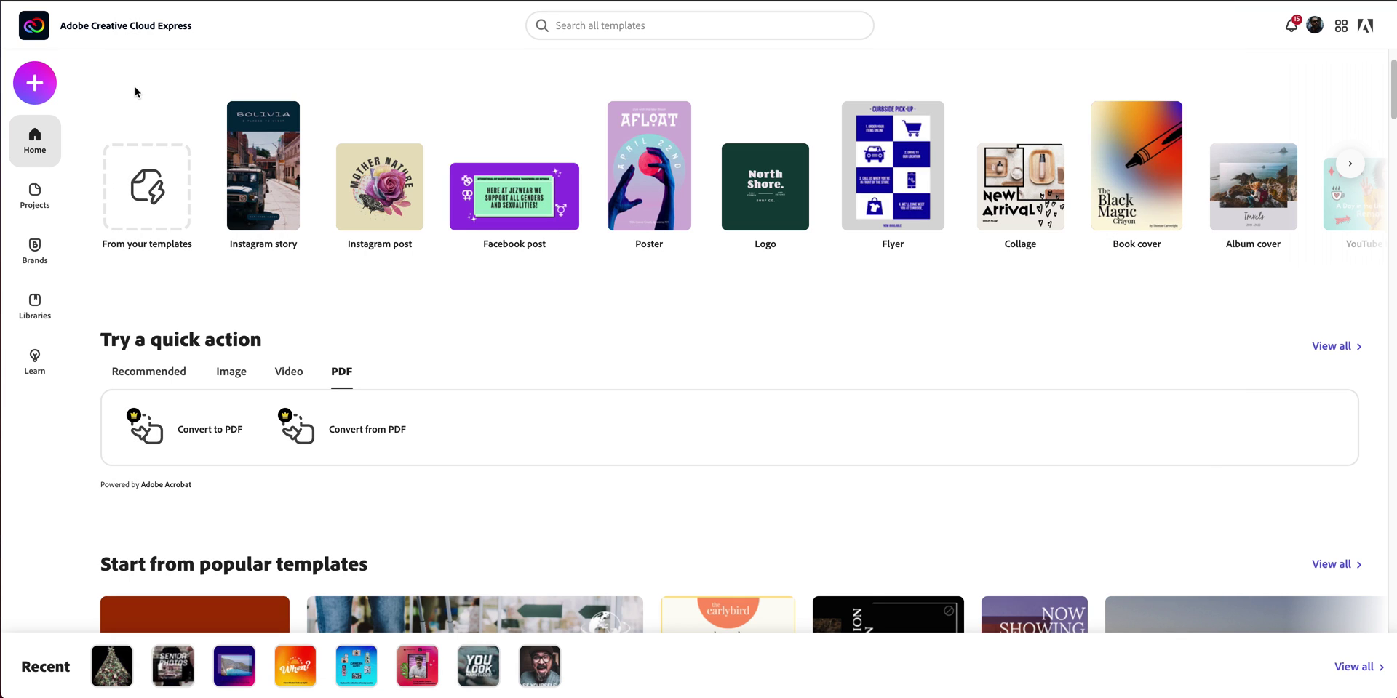
- Start the Convert from PDF quick action and load TOP_5_PHO...PHY_TIPS.pdf from the CCX-DEMO-FILES folder
click(377, 442)
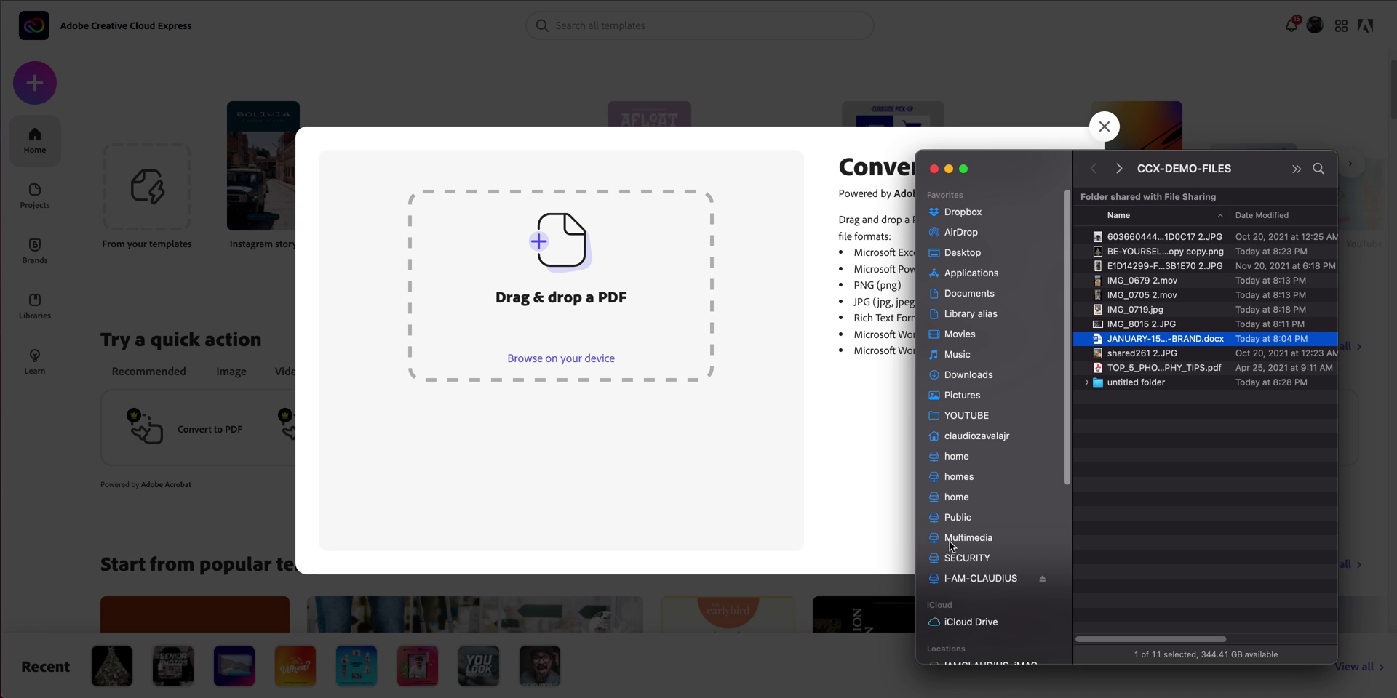
click(1163, 370)
drag(1163, 375, 601, 344)
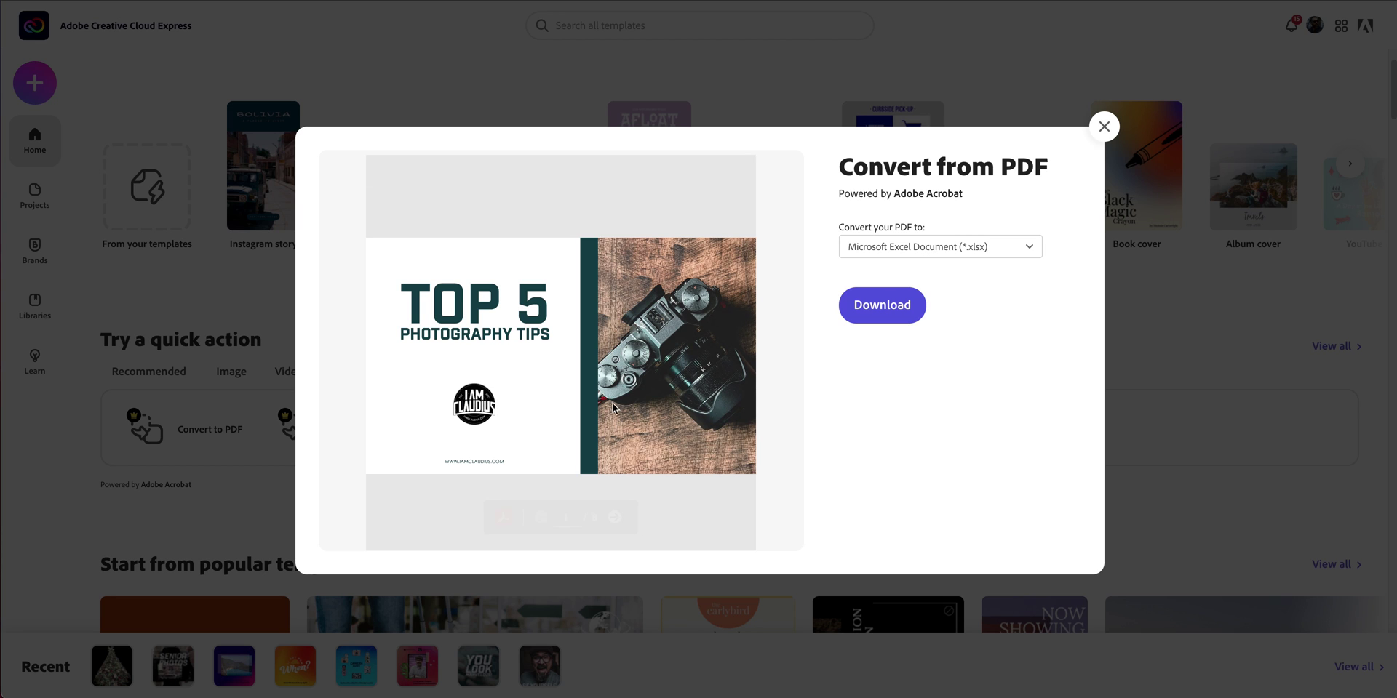
- Download the PDF converted to a Microsoft PowerPoint Document (*.pptx) and quit PowerPoint after viewing the resulting presentation
click(988, 249)
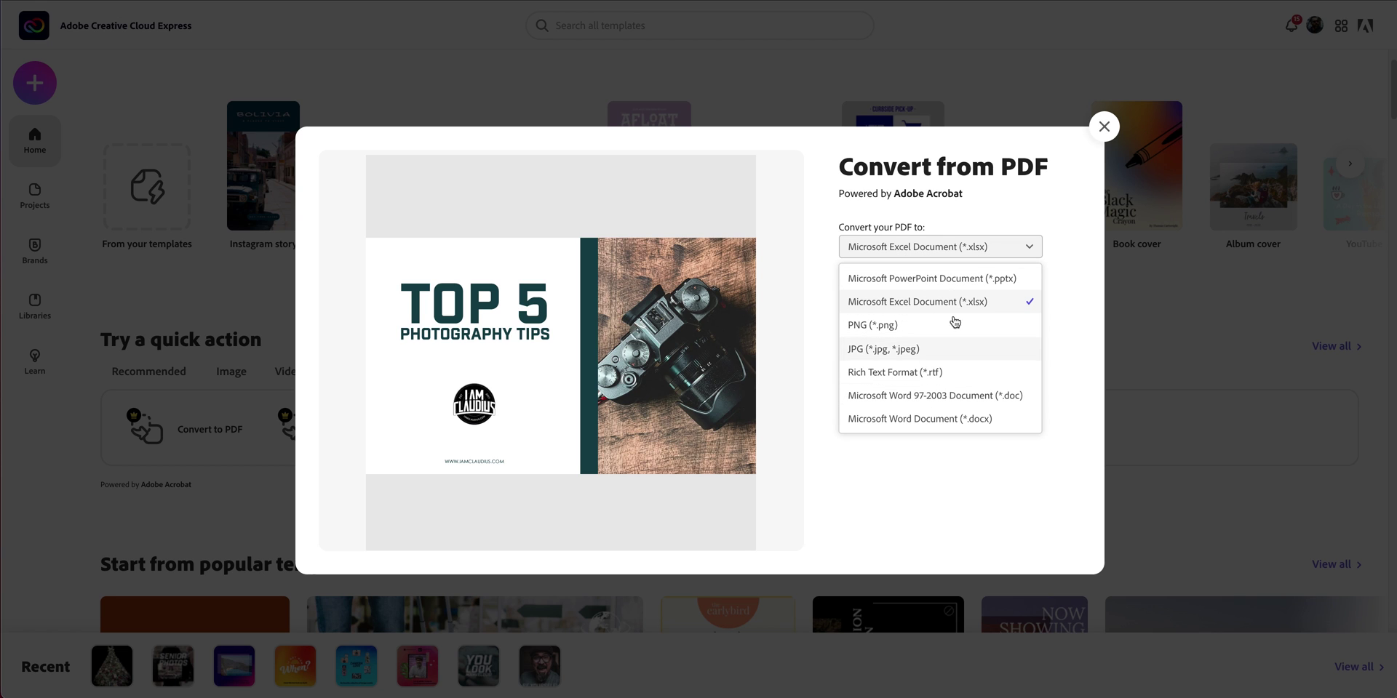
click(953, 278)
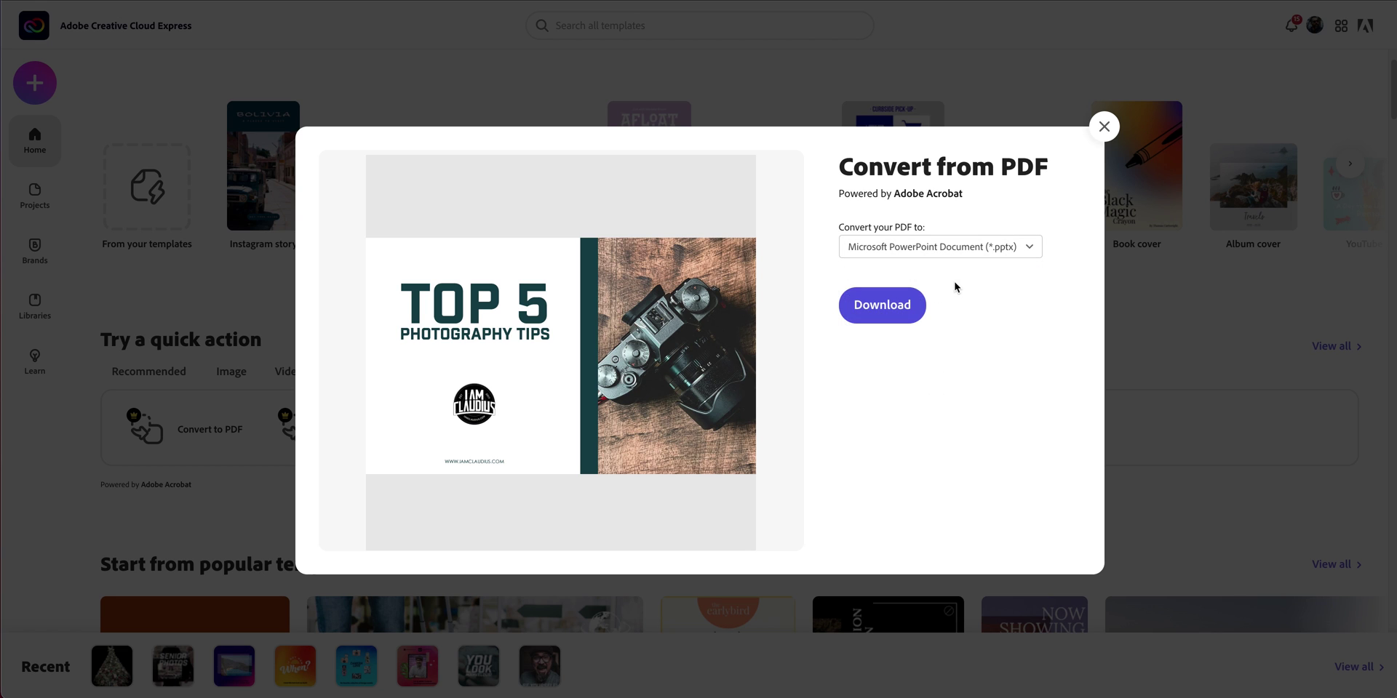
click(893, 298)
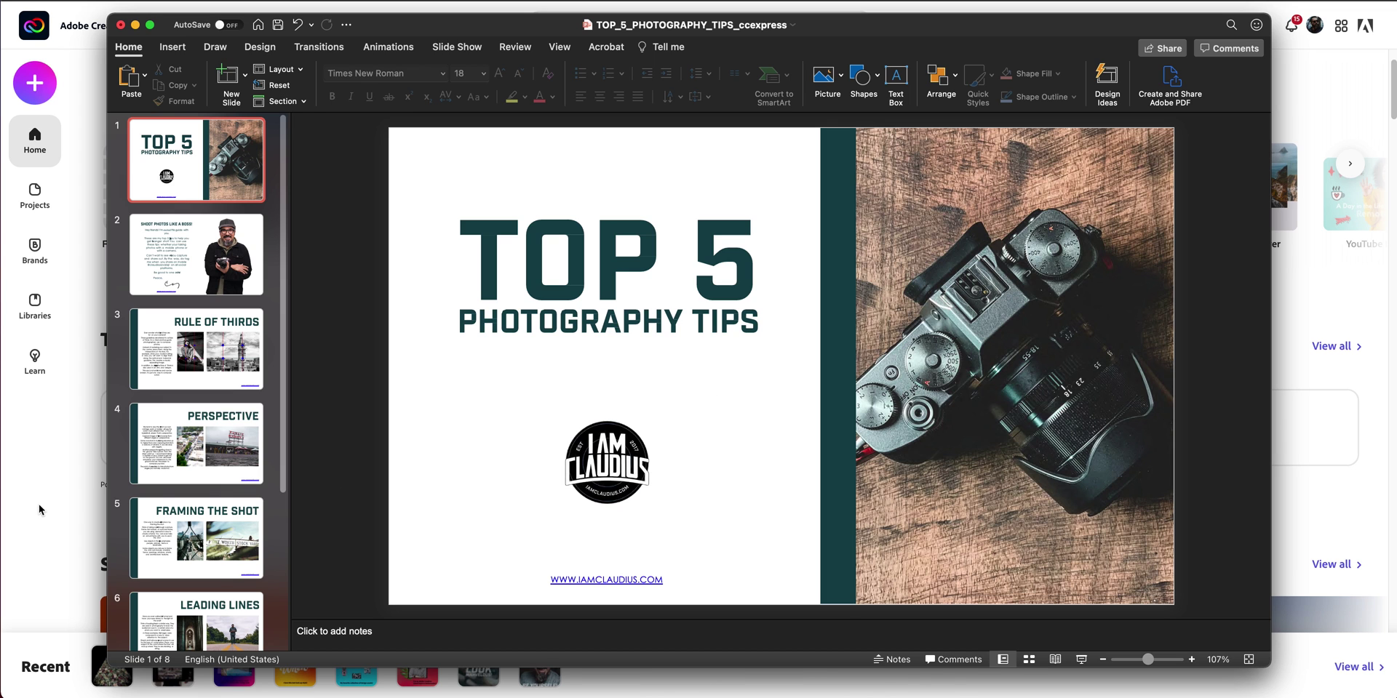
key(super+q)
- Show the complete list of quick actions and look through the available video tools
click(340, 371)
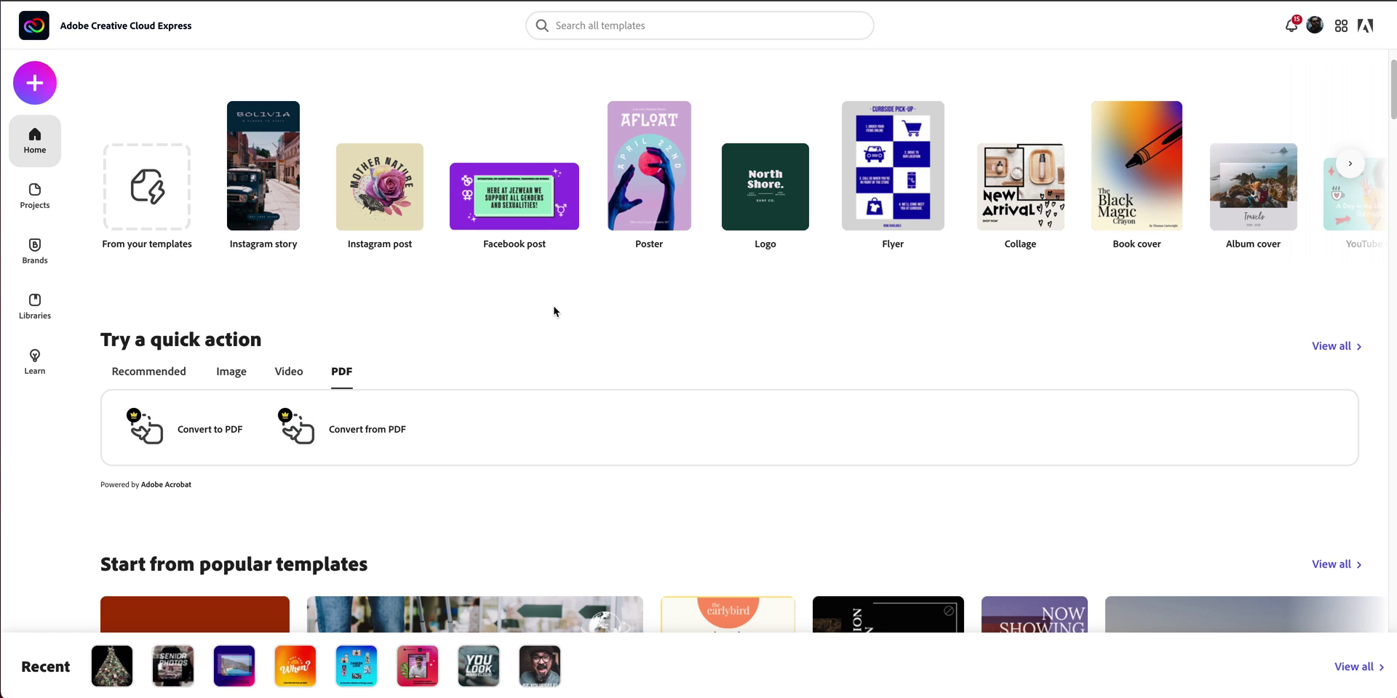
click(1327, 348)
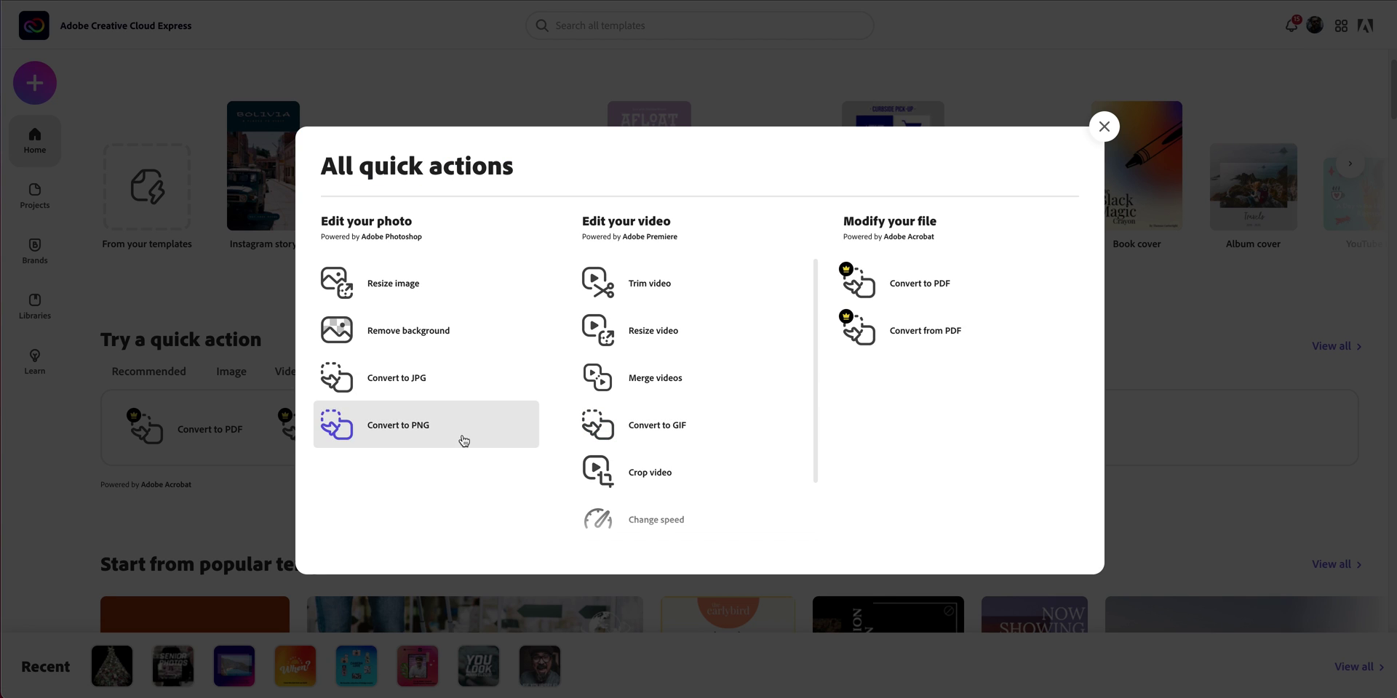
scroll(637, 512, down, 2)
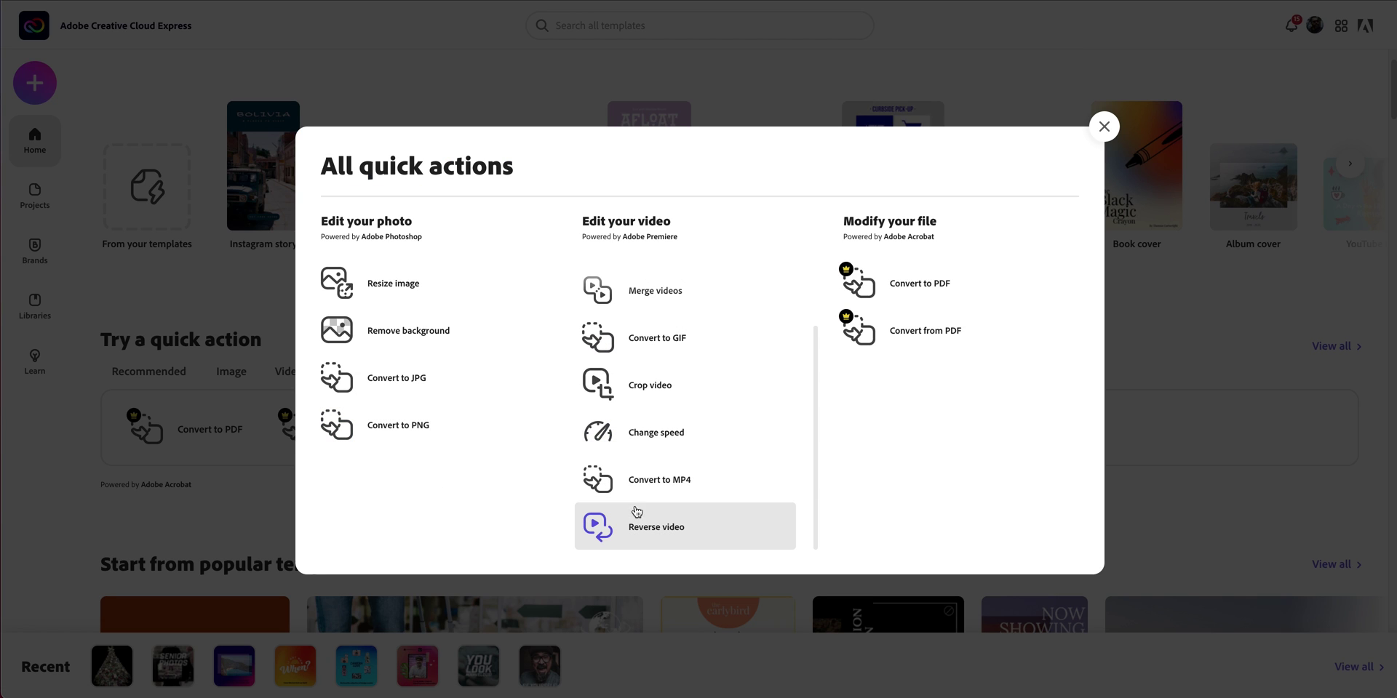
scroll(577, 520, up, 1)
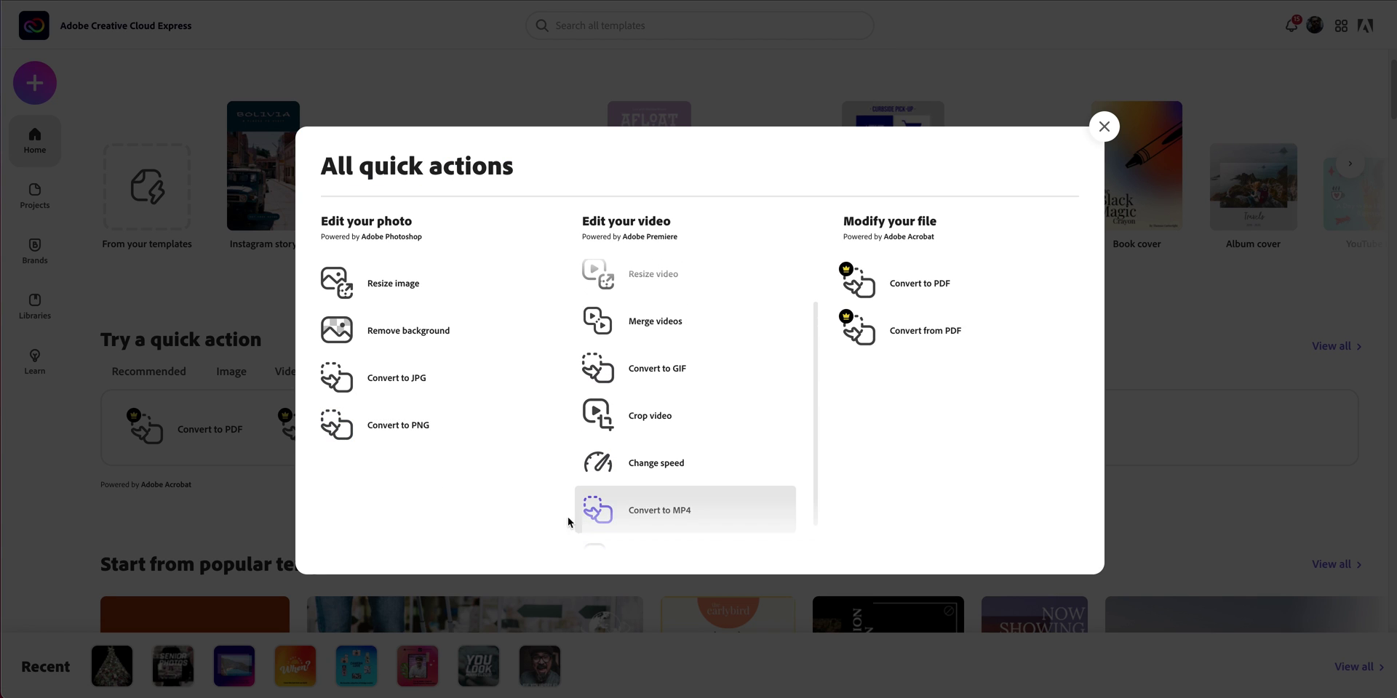